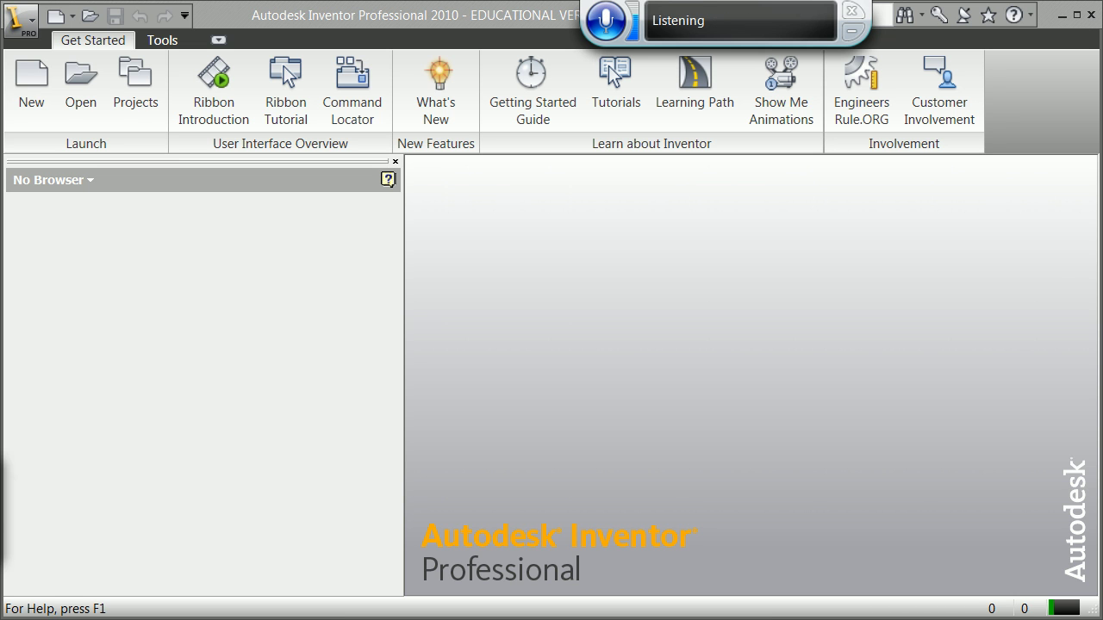
# Start creating a new single user project in the project wizard.
pyautogui.click(856, 17)
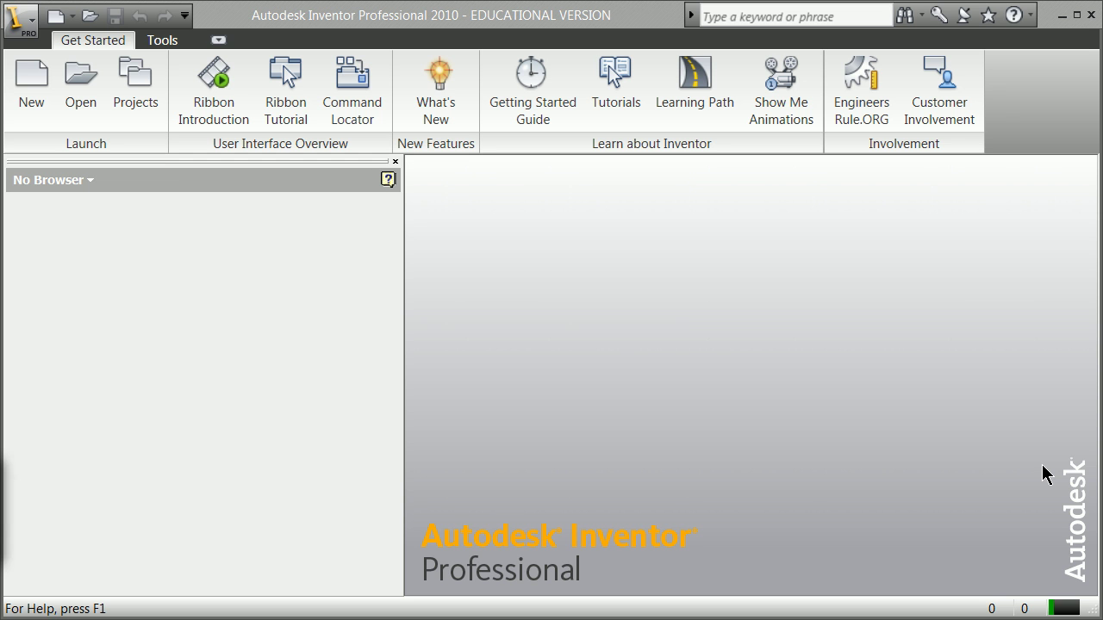
pyautogui.click(138, 90)
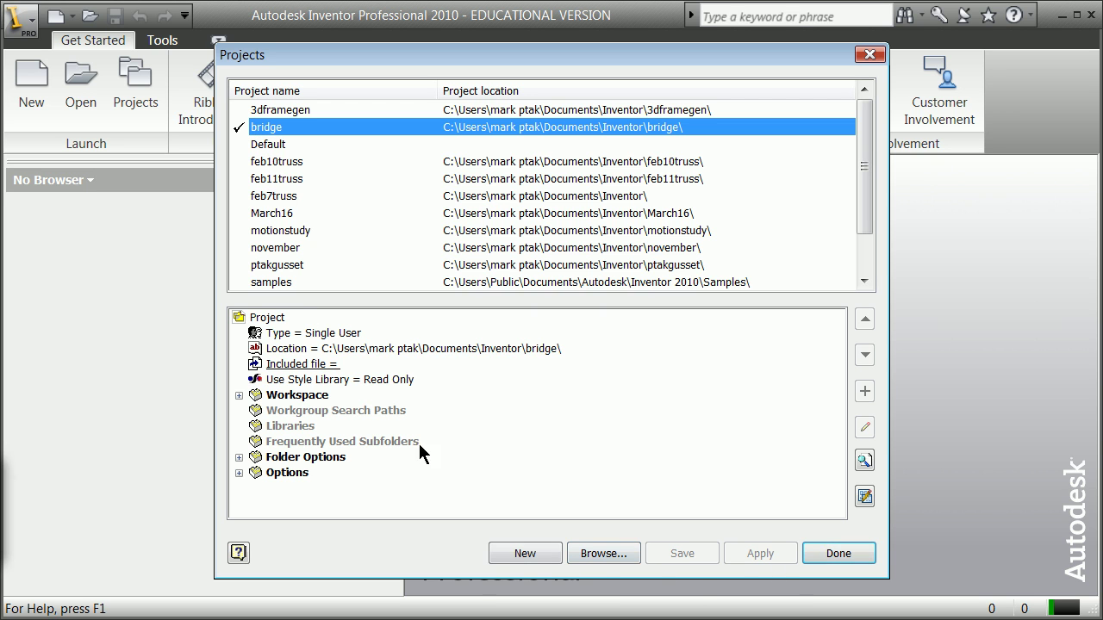
pyautogui.click(544, 556)
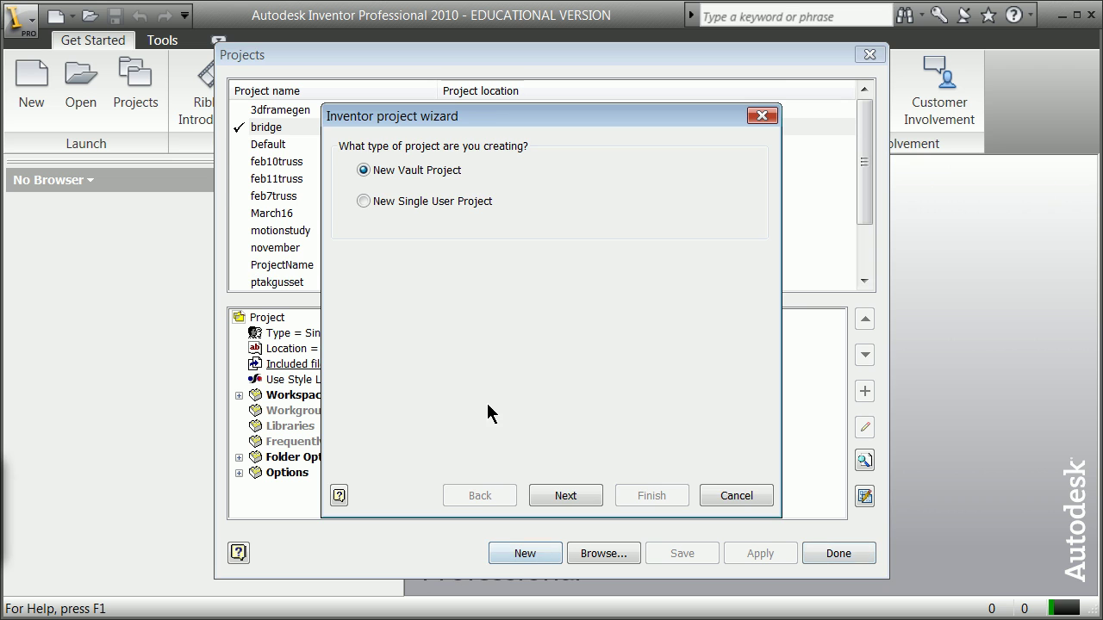
pyautogui.click(362, 201)
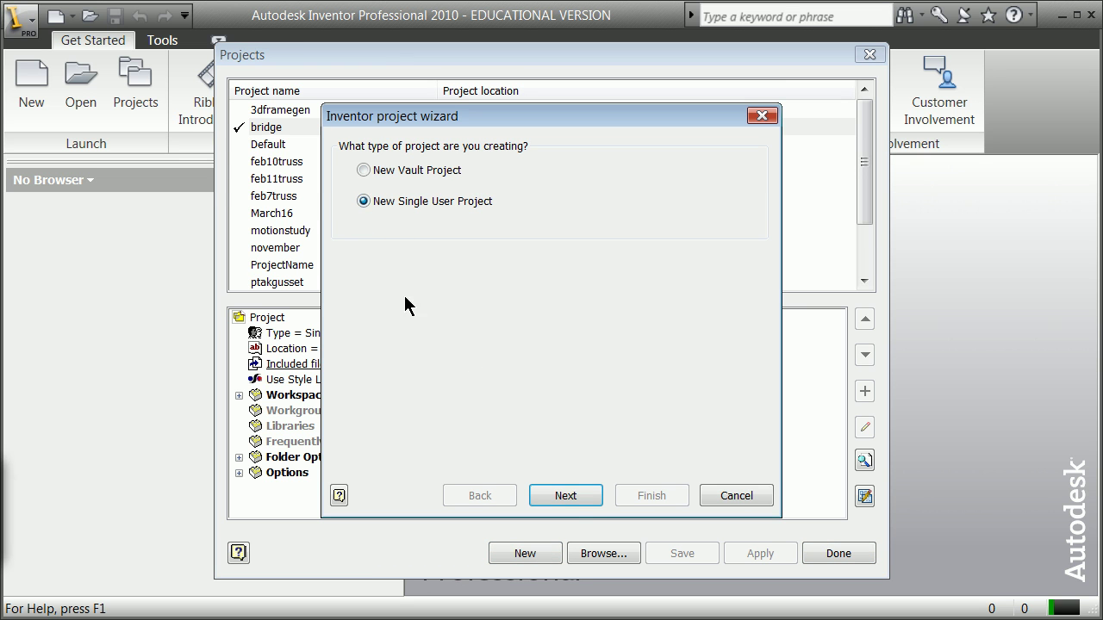
pyautogui.click(572, 497)
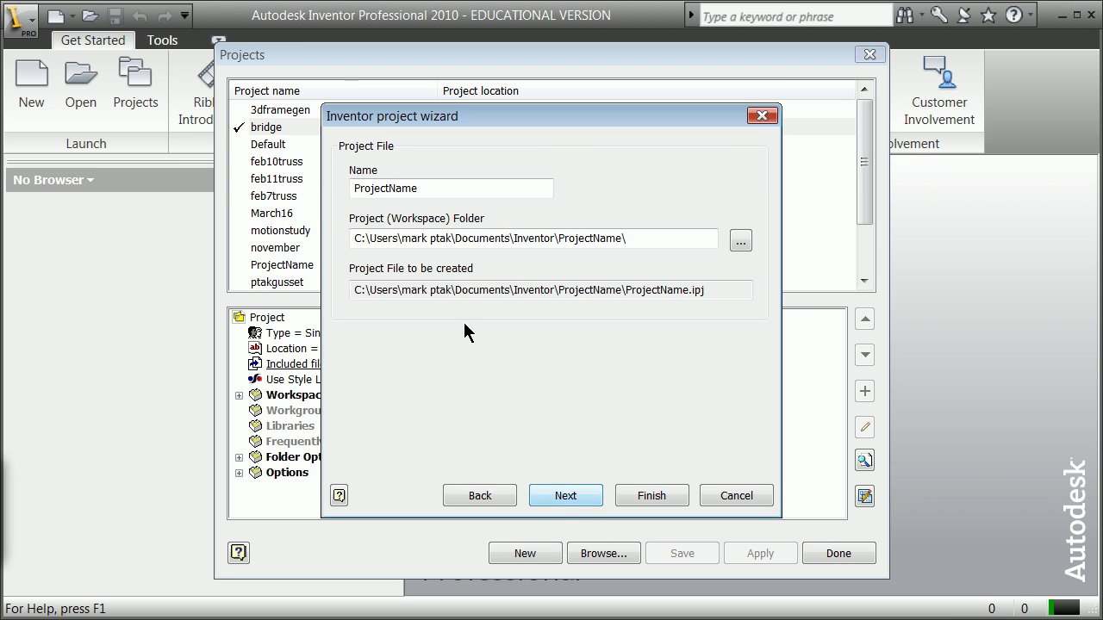
# Set the new project's workspace folder to the Inventor folder inside the user's Documents.
pyautogui.doubleClick(426, 192)
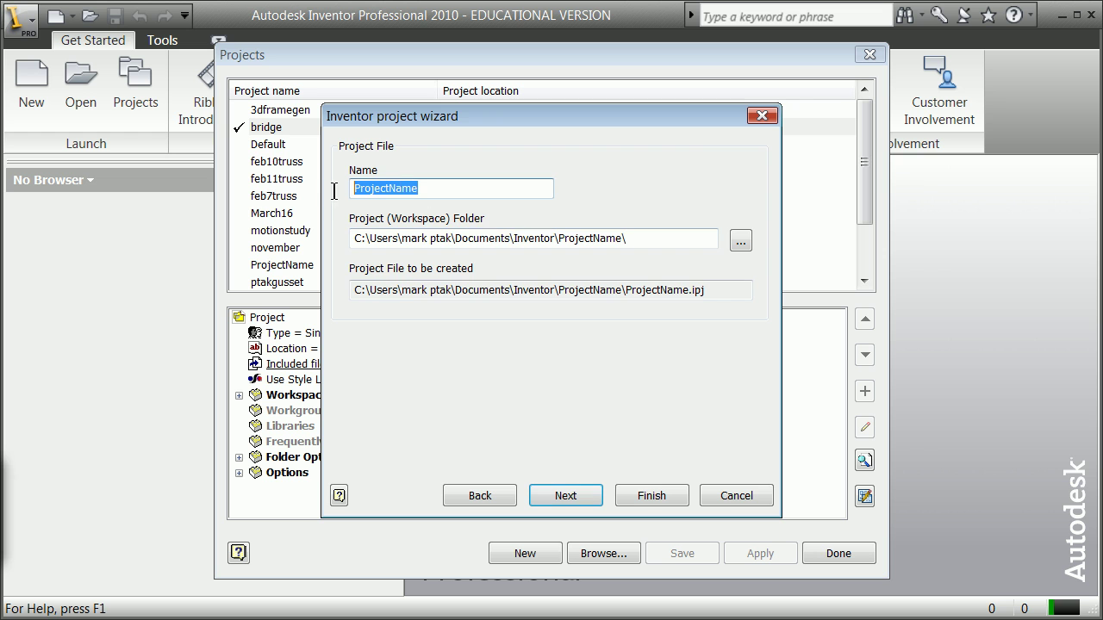
pyautogui.click(739, 241)
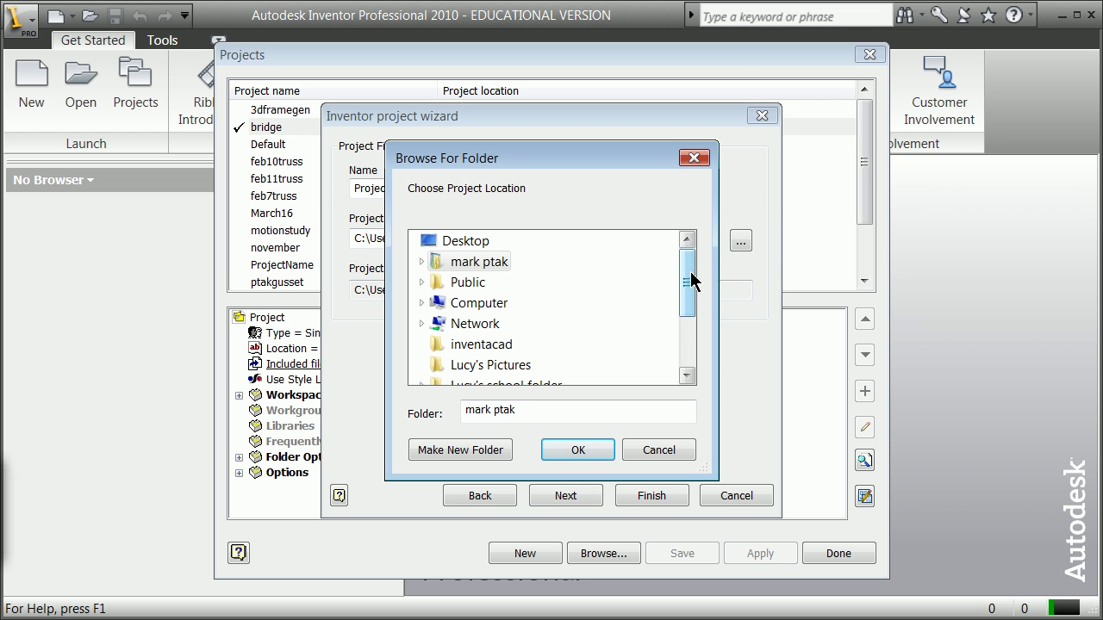
pyautogui.doubleClick(482, 261)
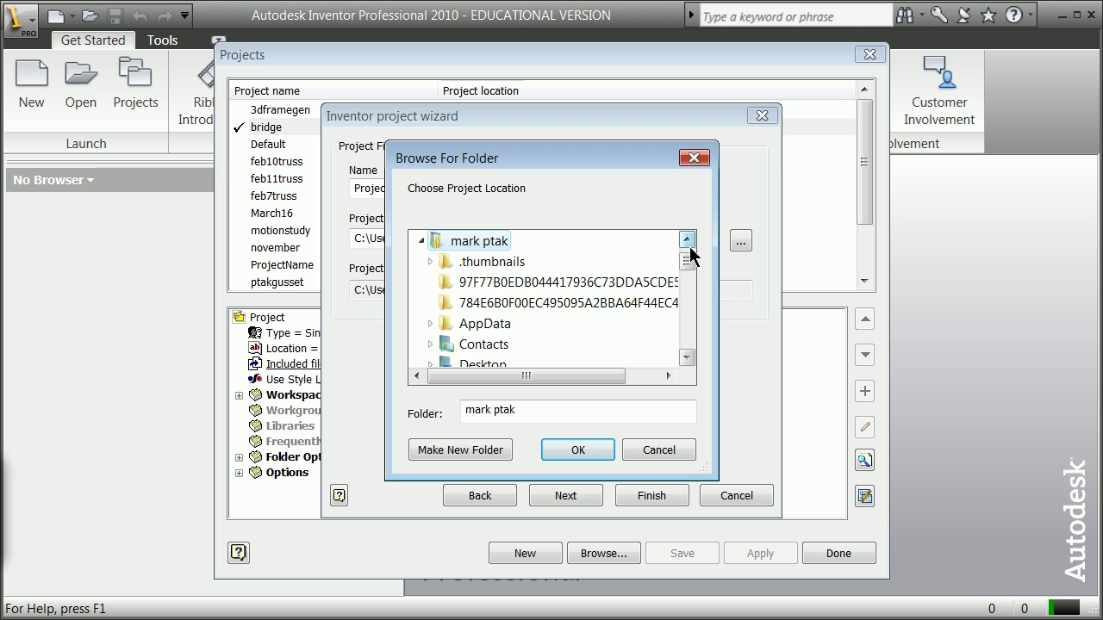
pyautogui.click(686, 356)
pyautogui.click(686, 356)
pyautogui.click(686, 357)
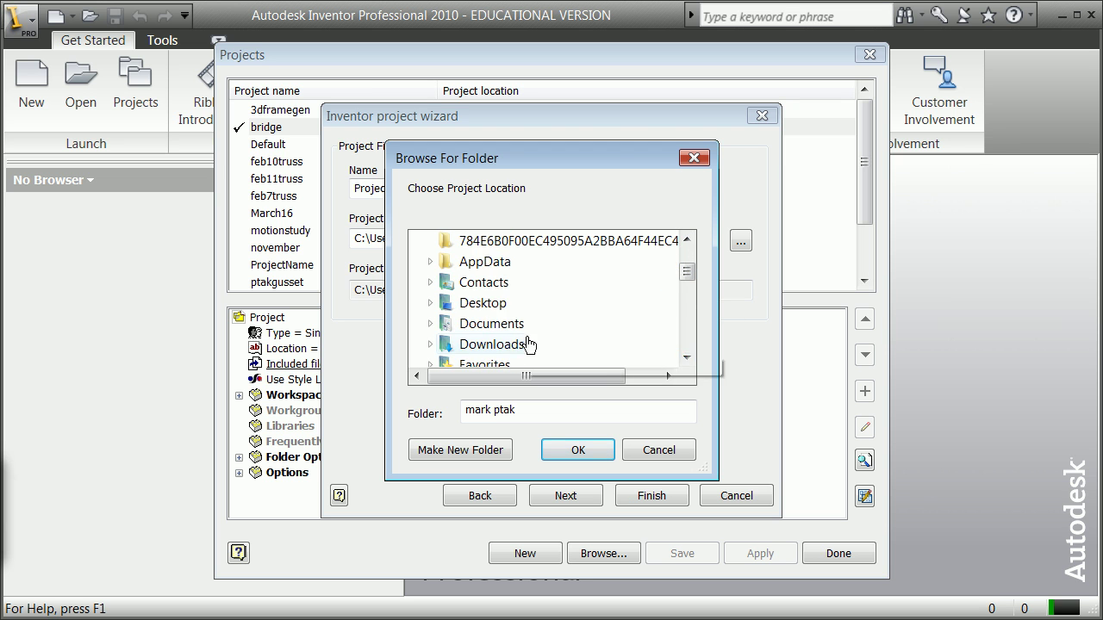
pyautogui.doubleClick(504, 330)
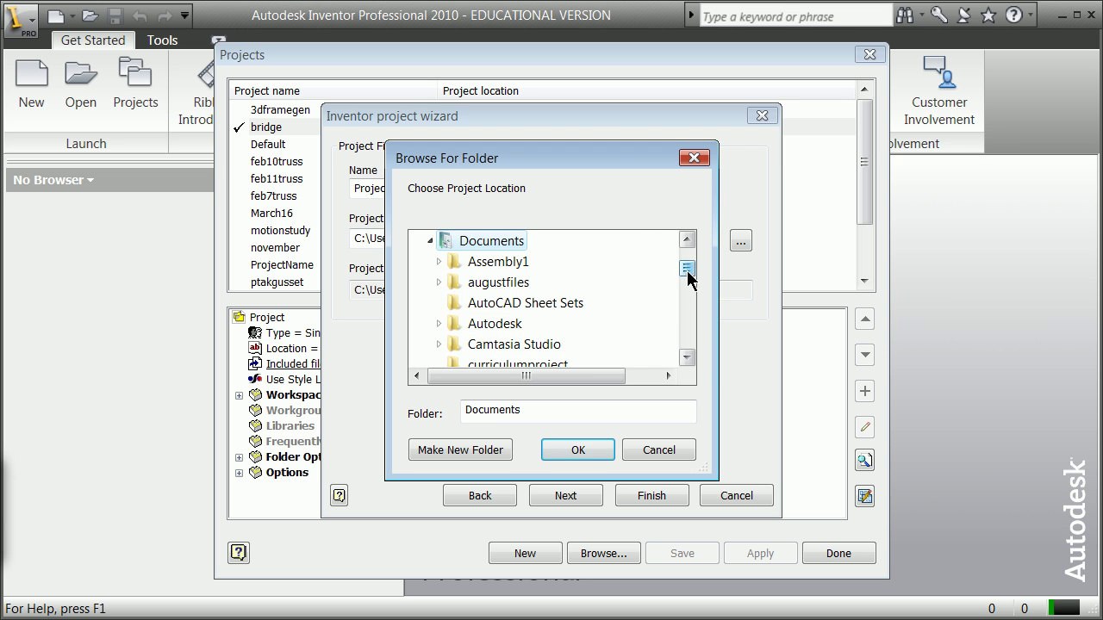
pyautogui.moveTo(687, 272); pyautogui.dragTo(650, 315)
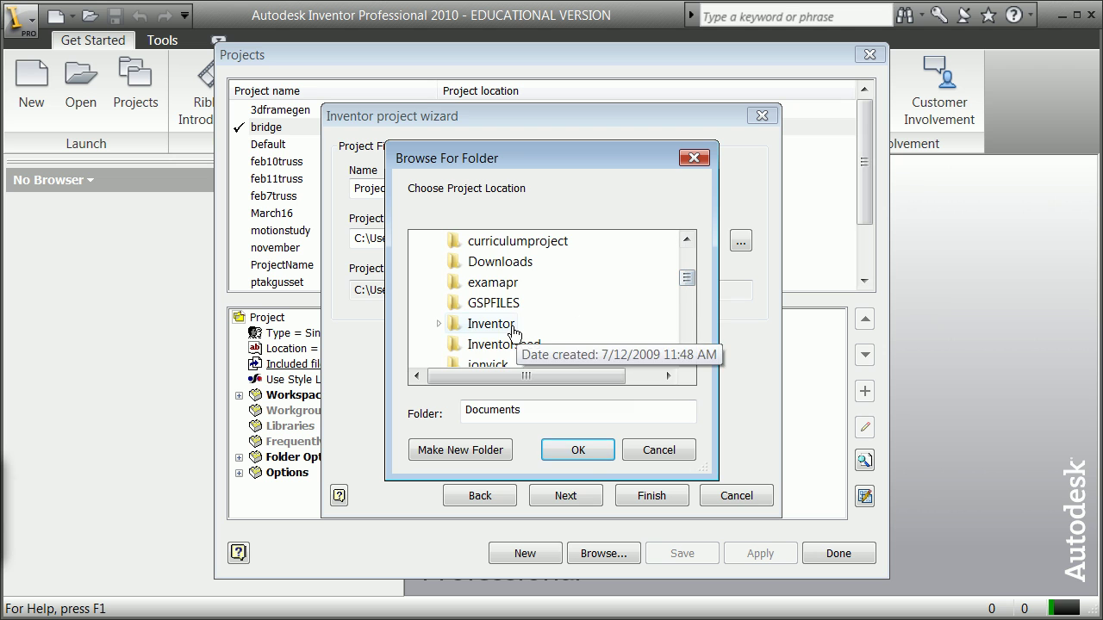
pyautogui.doubleClick(457, 324)
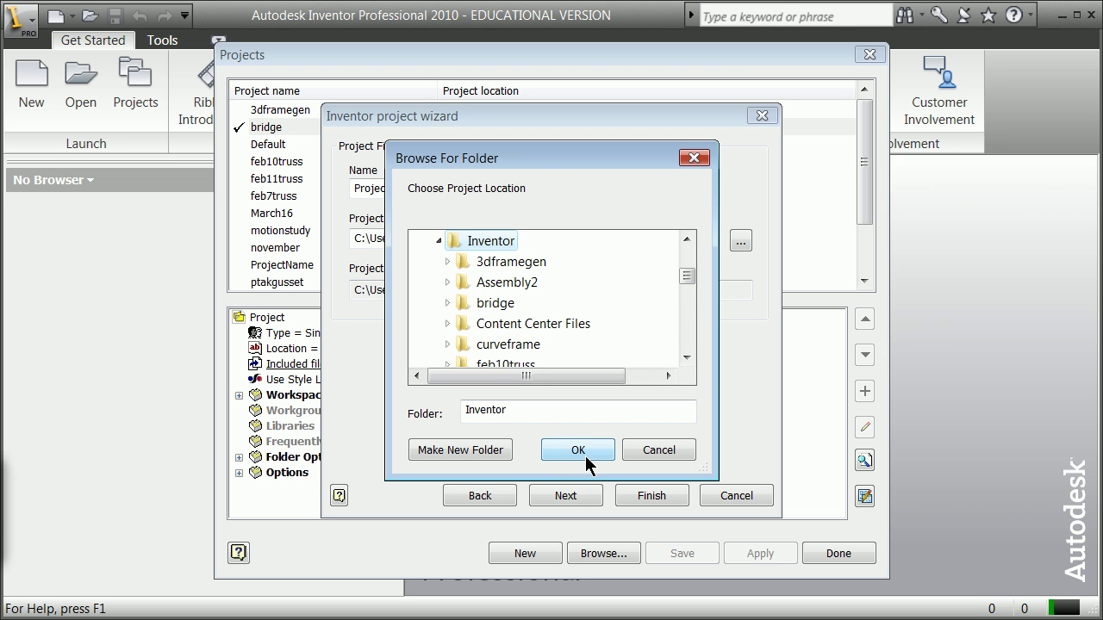
pyautogui.click(581, 454)
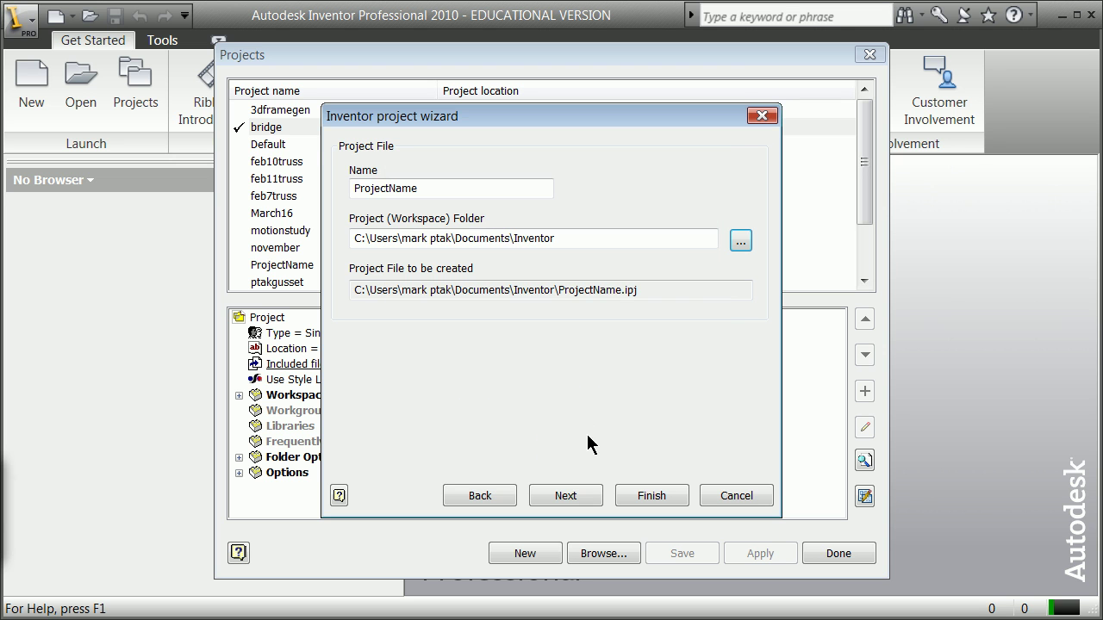
# Create the project under the name bridge2 and make it the active project.
pyautogui.doubleClick(435, 192)
pyautogui.write('b')
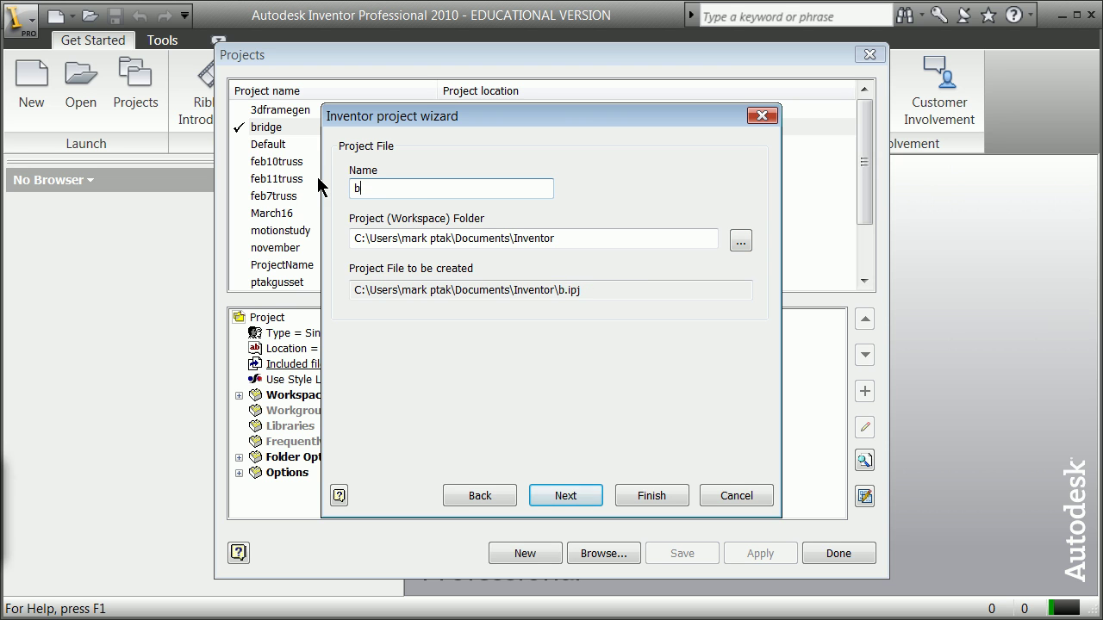
pyautogui.write('ridge2')
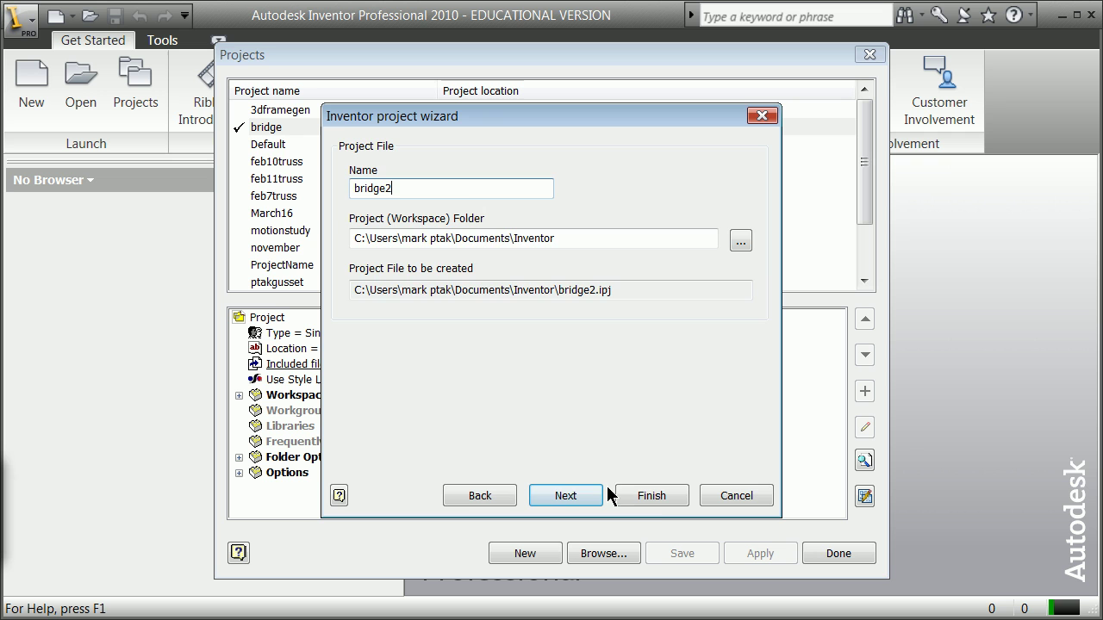
pyautogui.click(579, 500)
pyautogui.click(644, 499)
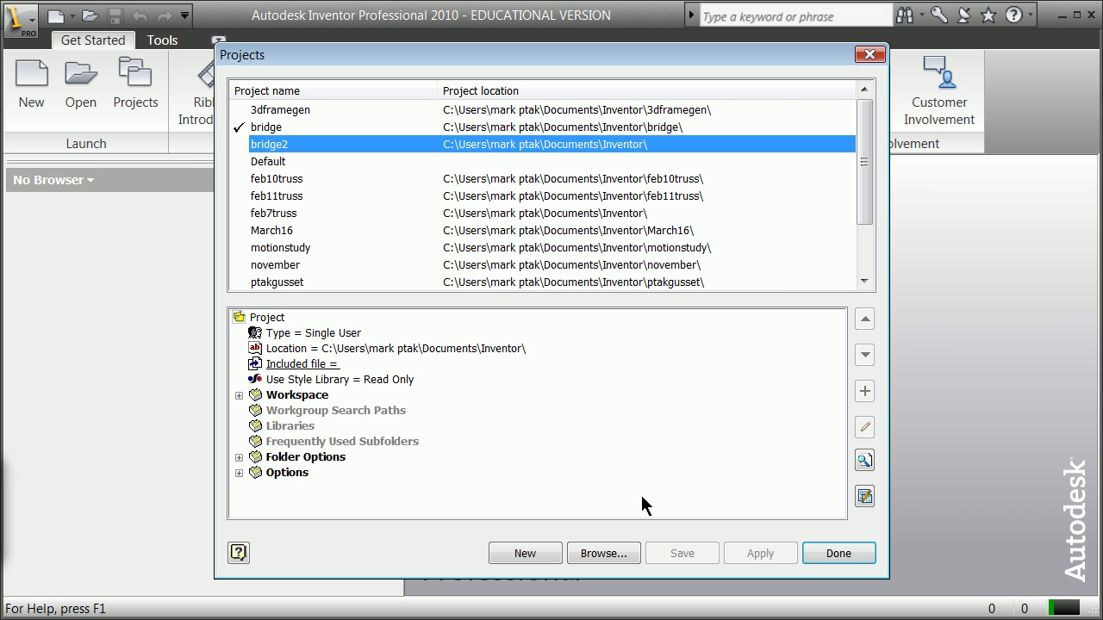
pyautogui.click(758, 556)
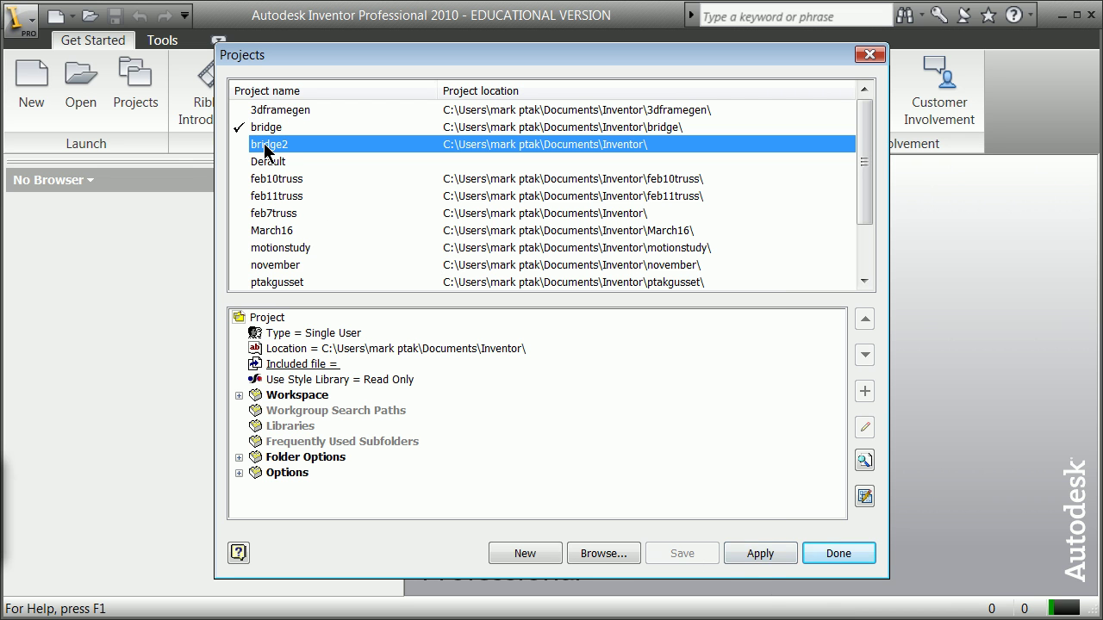
pyautogui.click(820, 552)
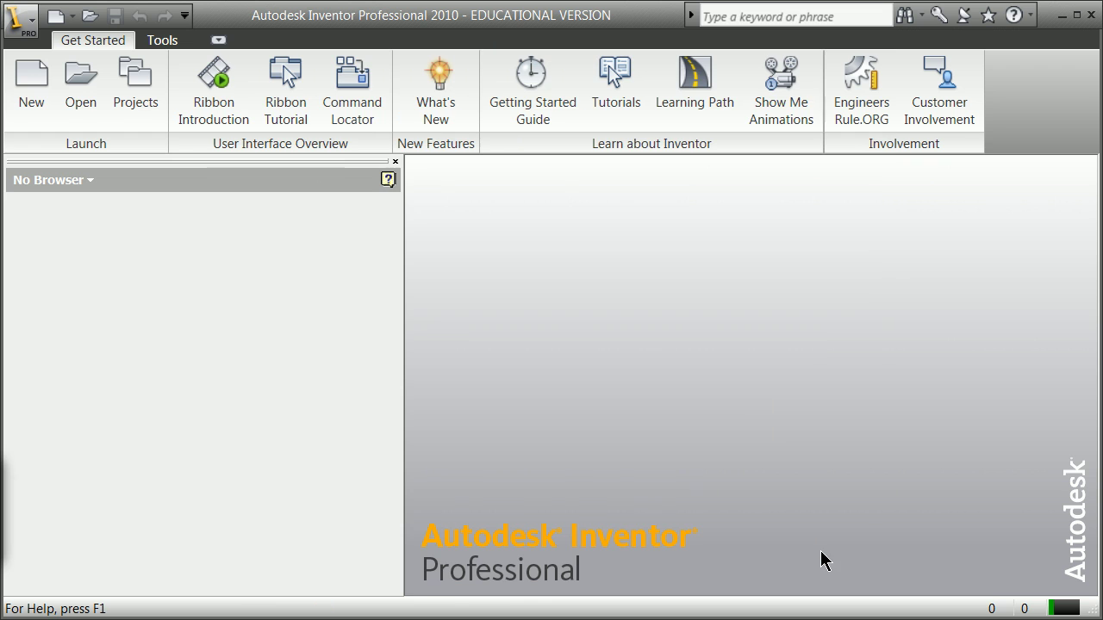
# Create a new part from the English Standard (in).ipt template.
pyautogui.click(31, 83)
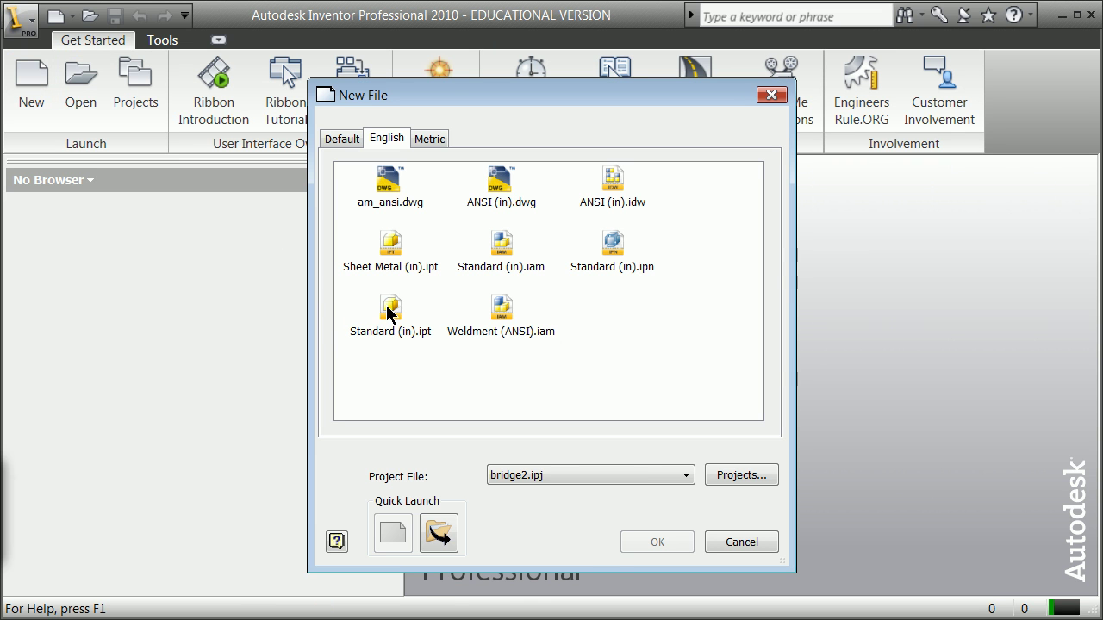
pyautogui.click(415, 332)
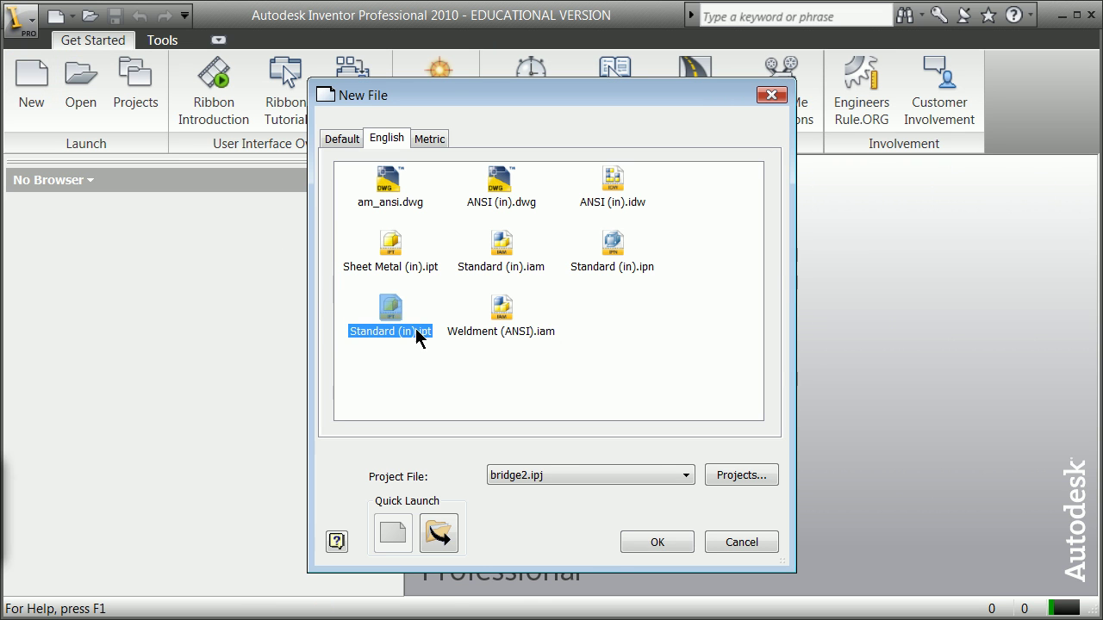
pyautogui.click(654, 548)
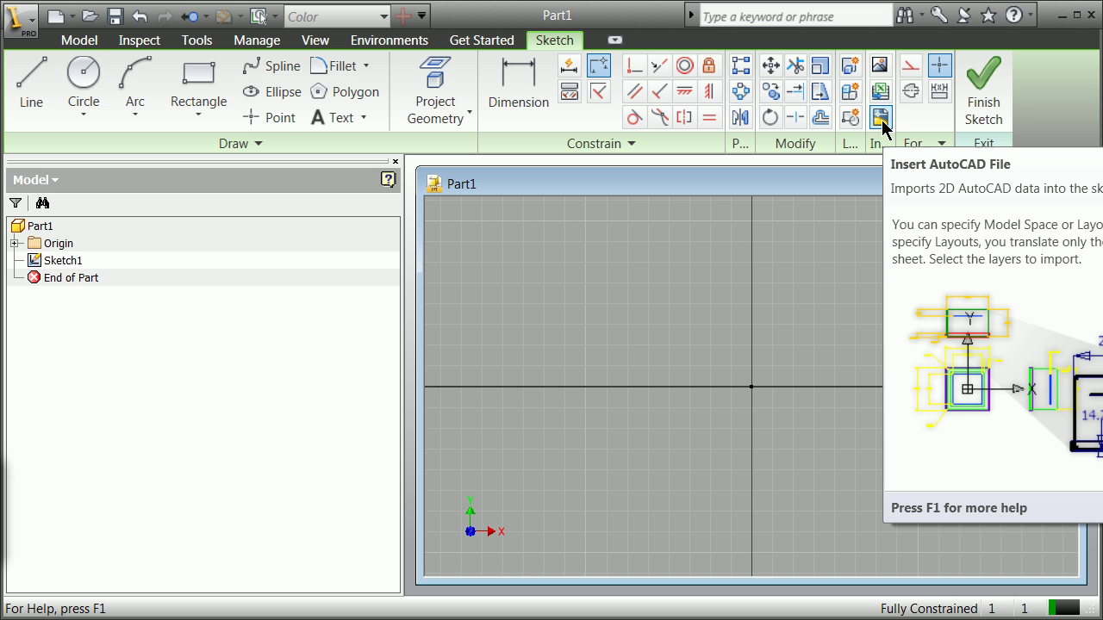
# Insert the AutoCAD file draftsketch.dwg from the bridge folder into the sketch, ignoring unresolved references.
pyautogui.click(879, 118)
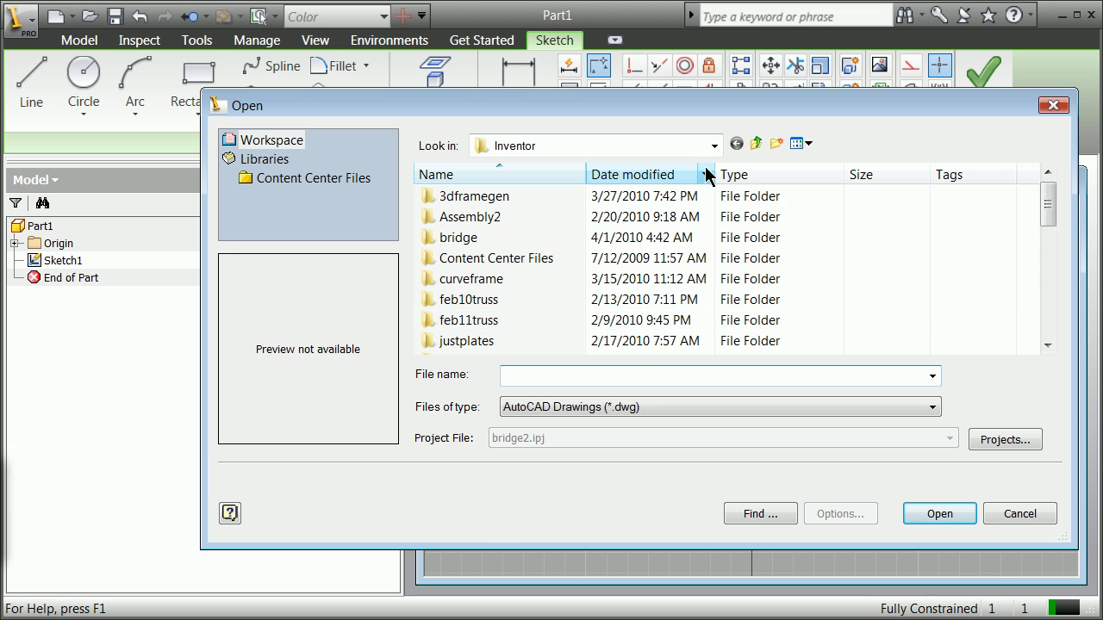
pyautogui.doubleClick(455, 243)
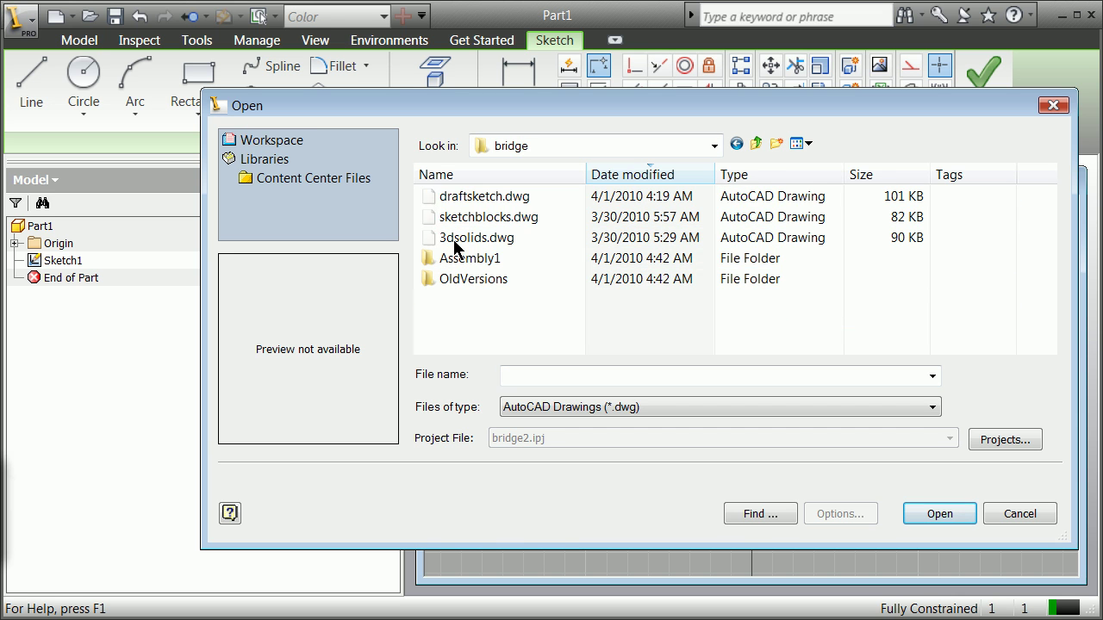
pyautogui.click(461, 196)
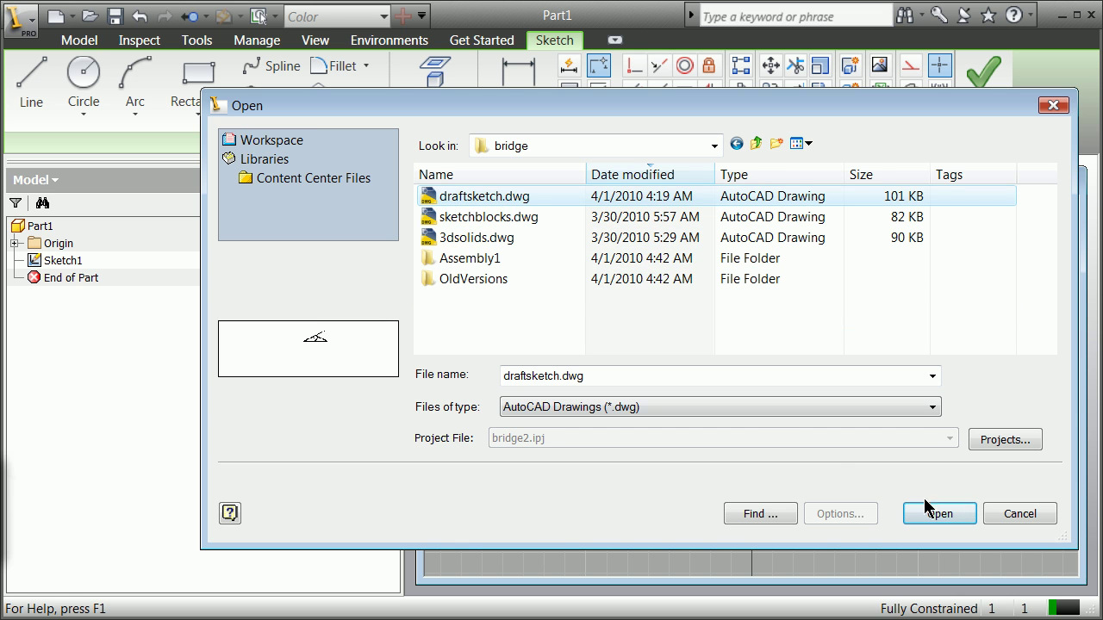
pyautogui.click(962, 519)
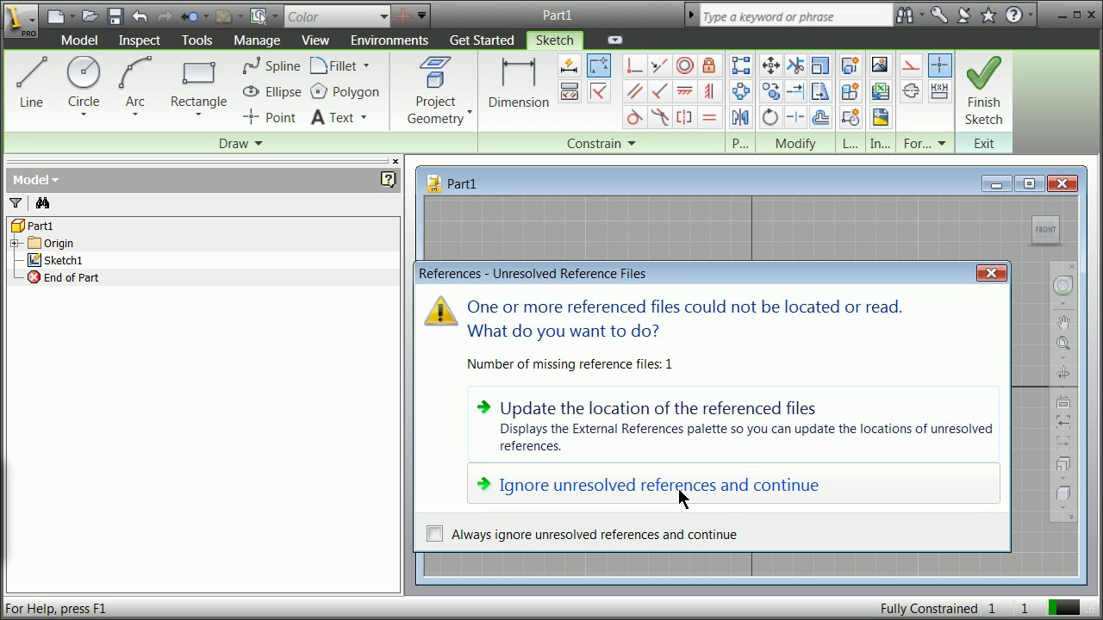
pyautogui.click(680, 487)
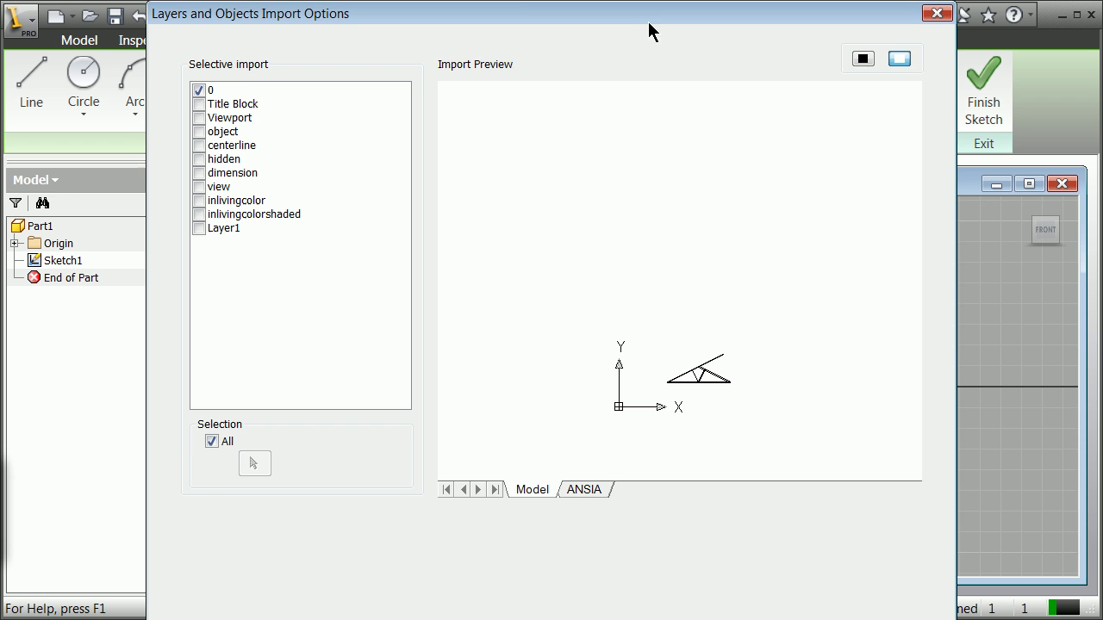
# Import all objects on layer 0 with detected inch units and constrained end points, and finish the sketch.
pyautogui.moveTo(650, 32); pyautogui.dragTo(646, 81)
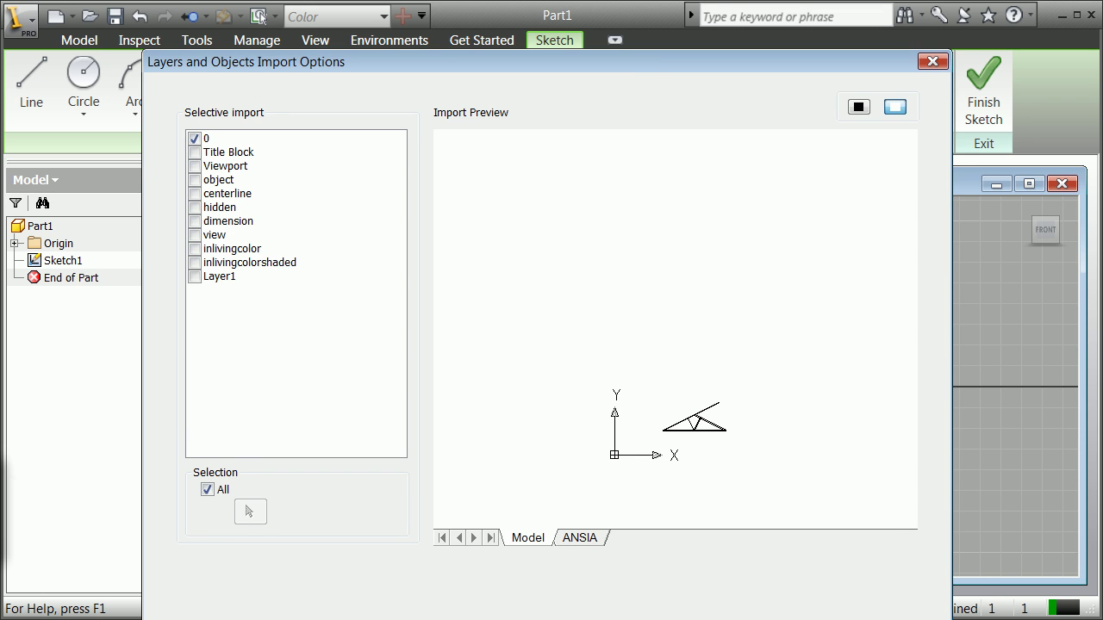
pyautogui.press('Return')
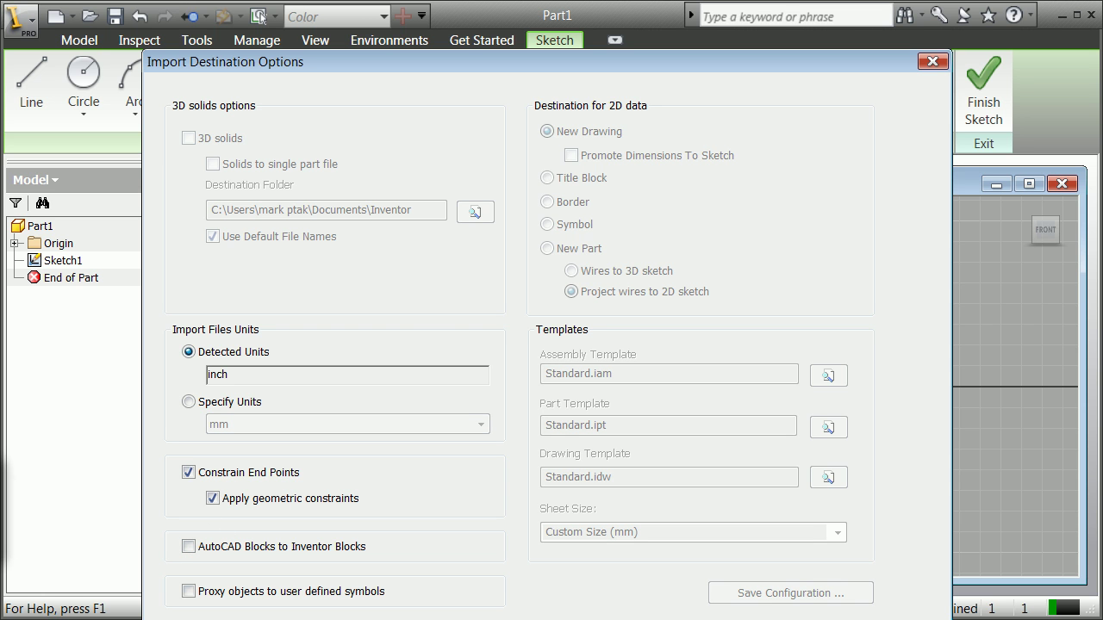
pyautogui.press('Return')
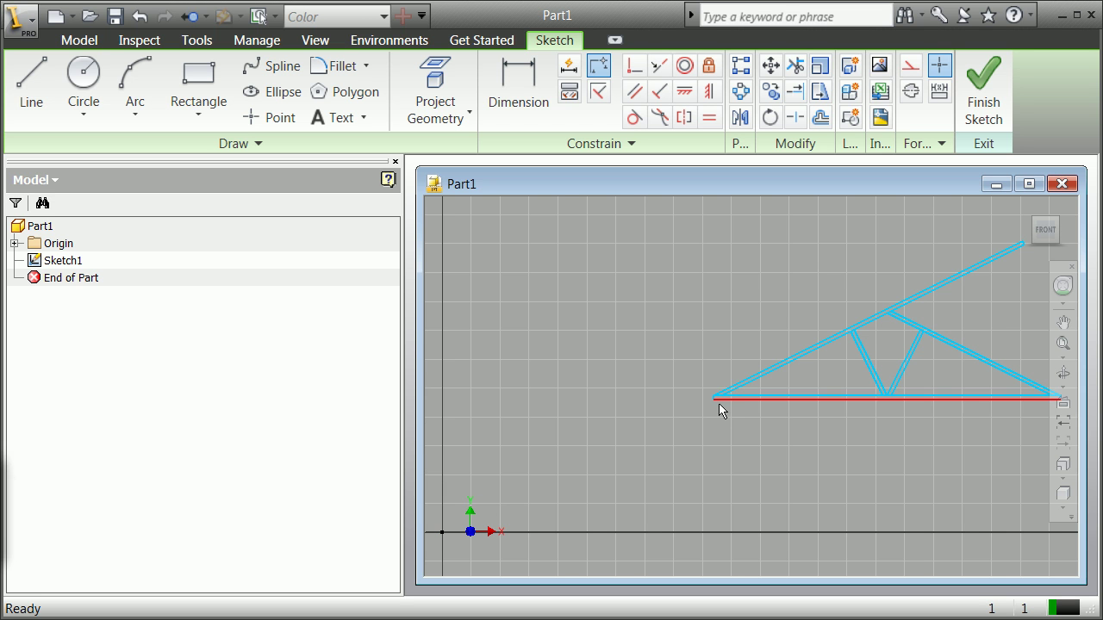
pyautogui.scroll(-3, 735, 402)
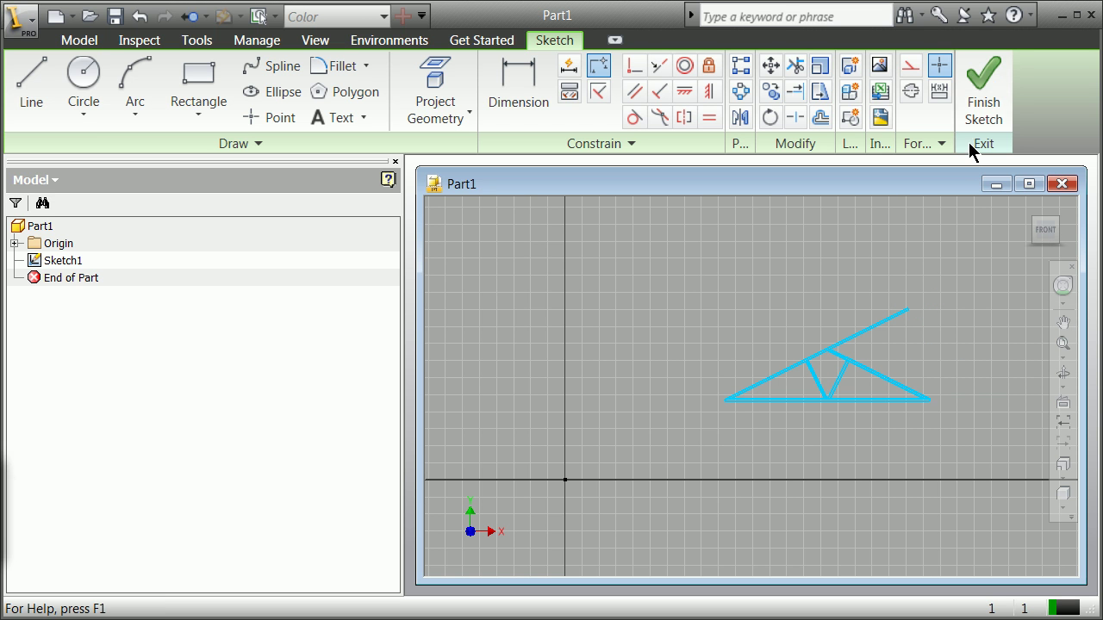
pyautogui.click(980, 106)
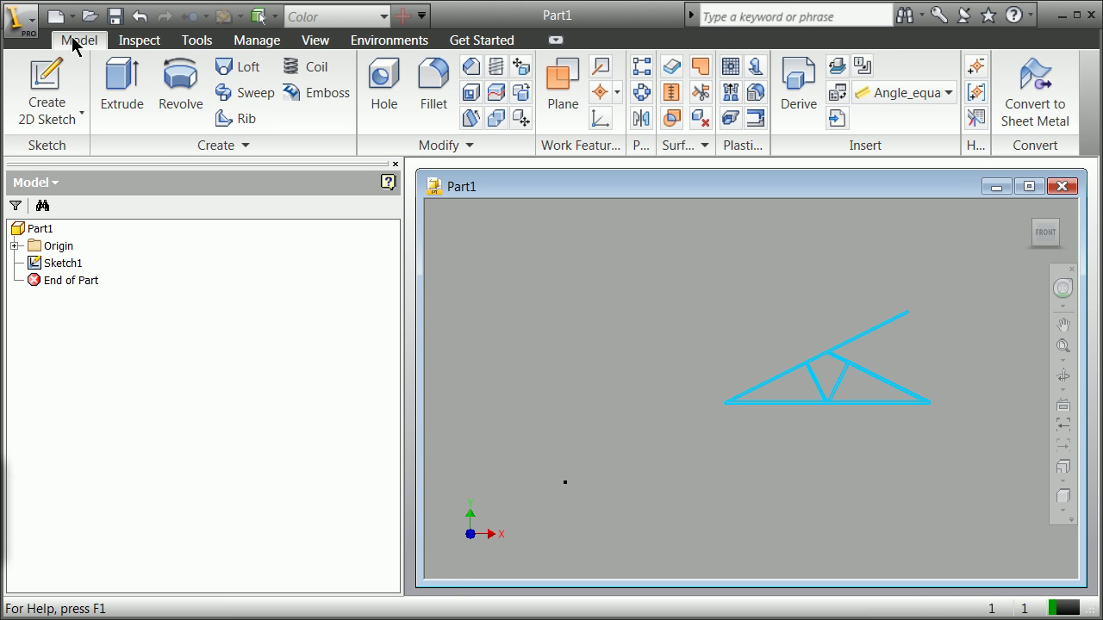
# Start saving the part under a new name and browse to the bridge folder inside the Inventor folder.
pyautogui.click(25, 17)
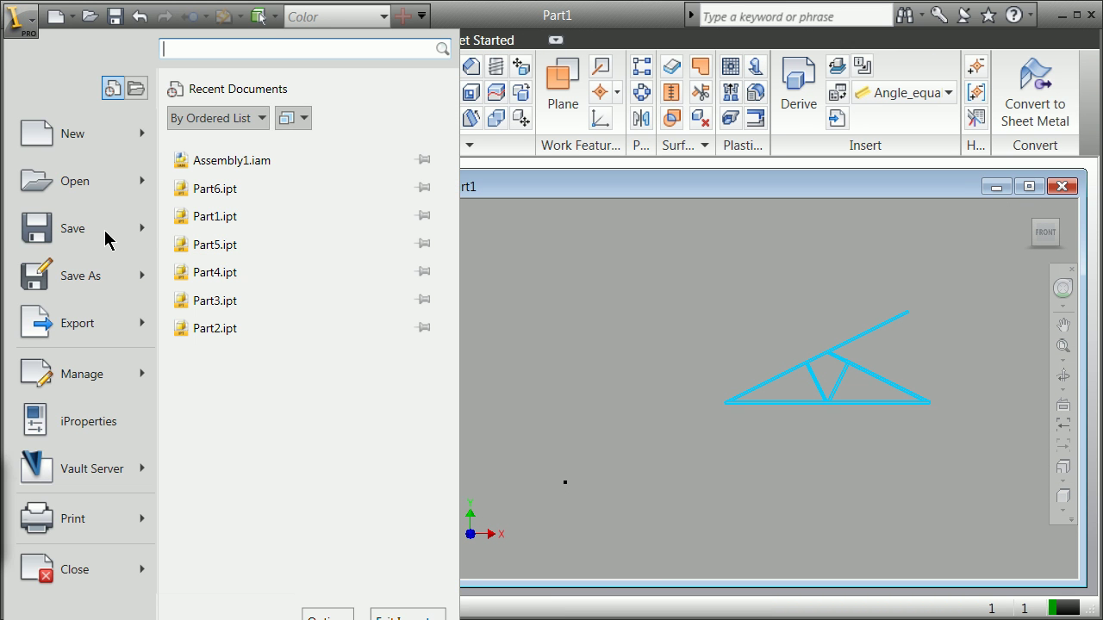
pyautogui.click(116, 284)
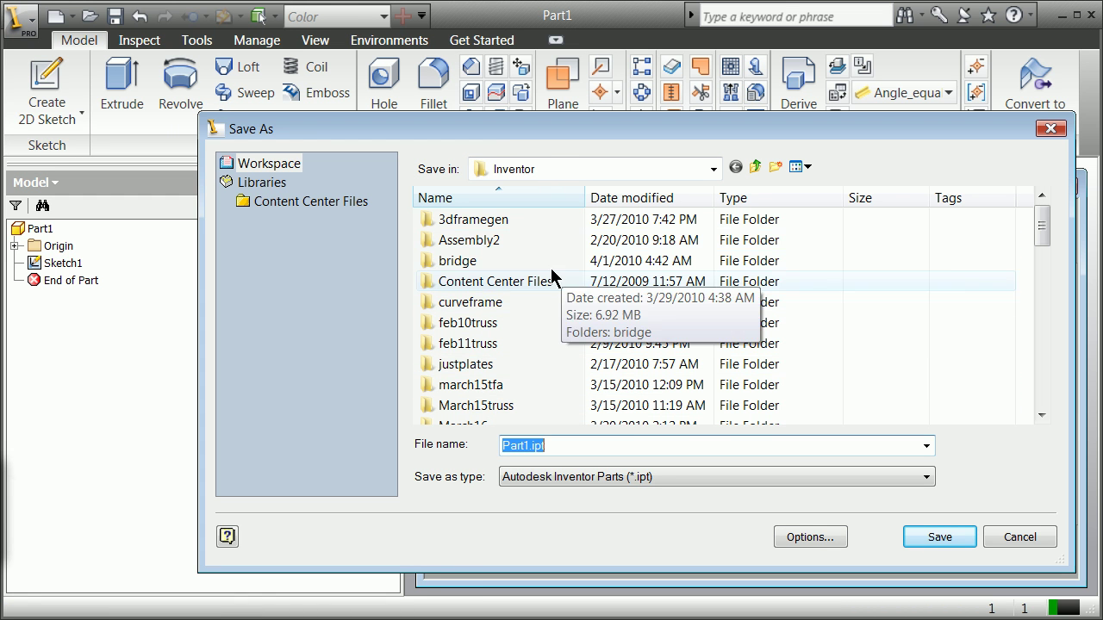
pyautogui.moveTo(1040, 245); pyautogui.dragTo(1015, 210)
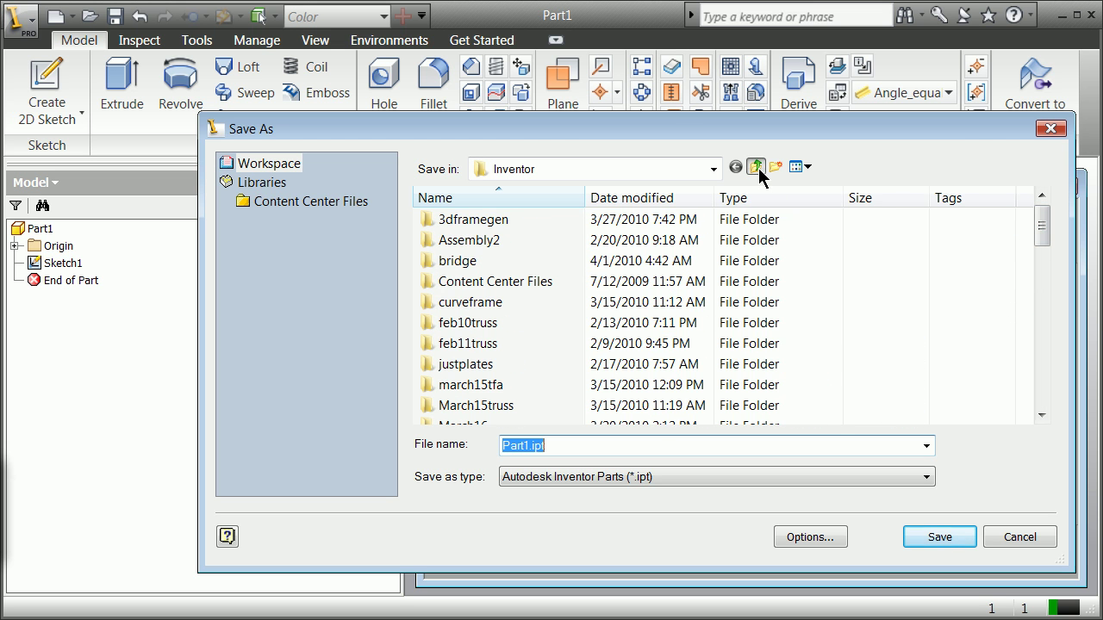
pyautogui.click(758, 168)
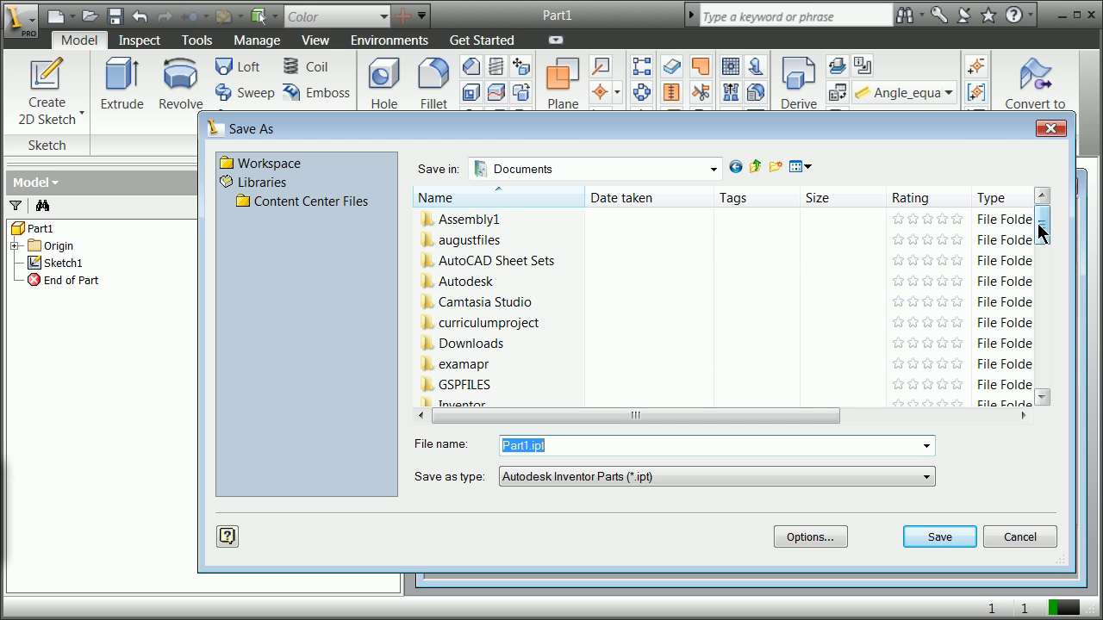
pyautogui.moveTo(1040, 231); pyautogui.dragTo(1024, 191)
pyautogui.click(714, 169)
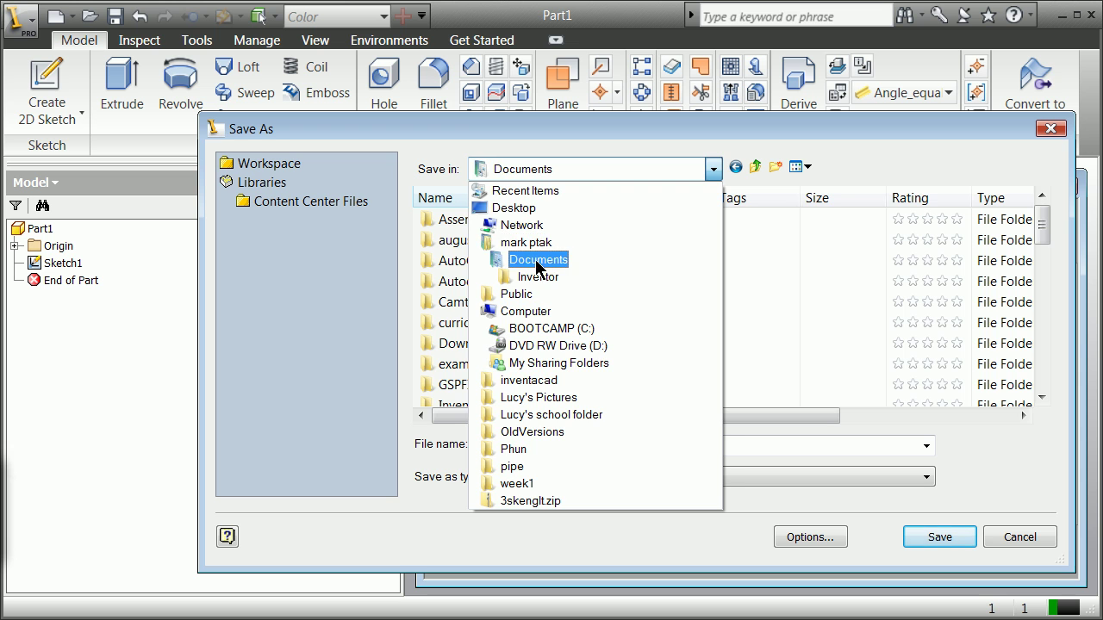
pyautogui.click(534, 277)
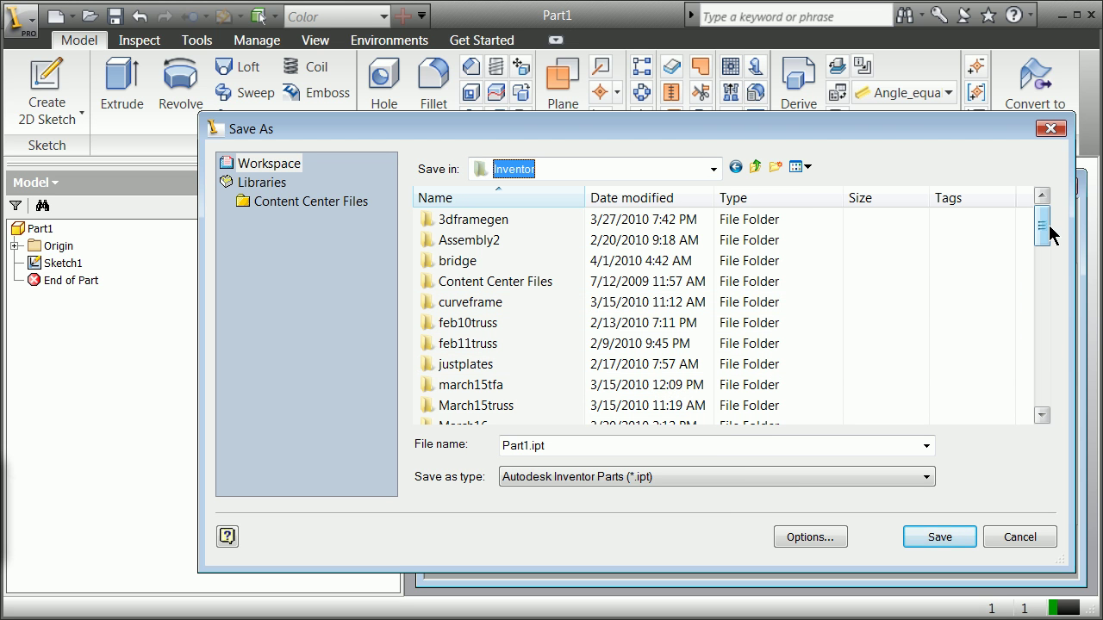
pyautogui.moveTo(1042, 231); pyautogui.dragTo(983, 199)
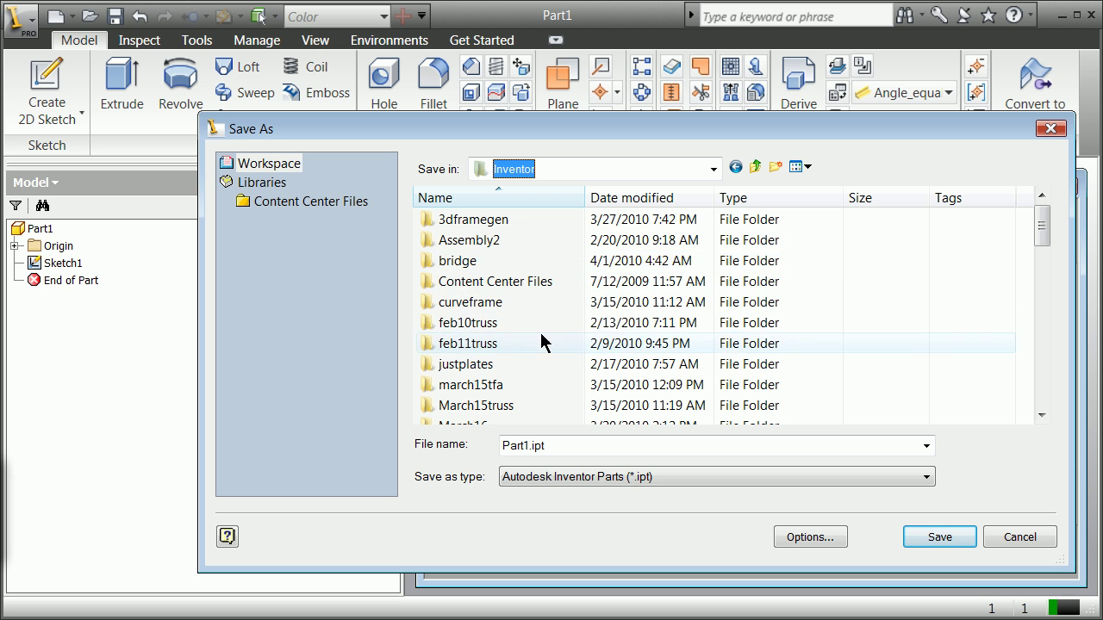
pyautogui.click(452, 267)
pyautogui.doubleClick(454, 267)
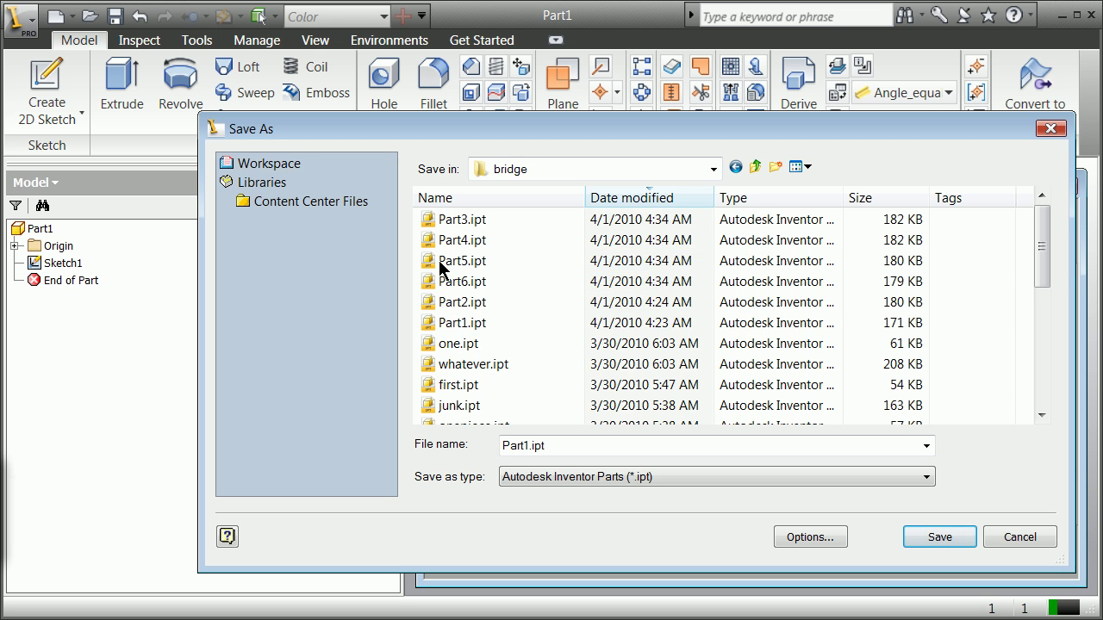
# Name the part file Part1a.ipt and save it in the bridge folder.
pyautogui.moveTo(1045, 256); pyautogui.dragTo(1017, 206)
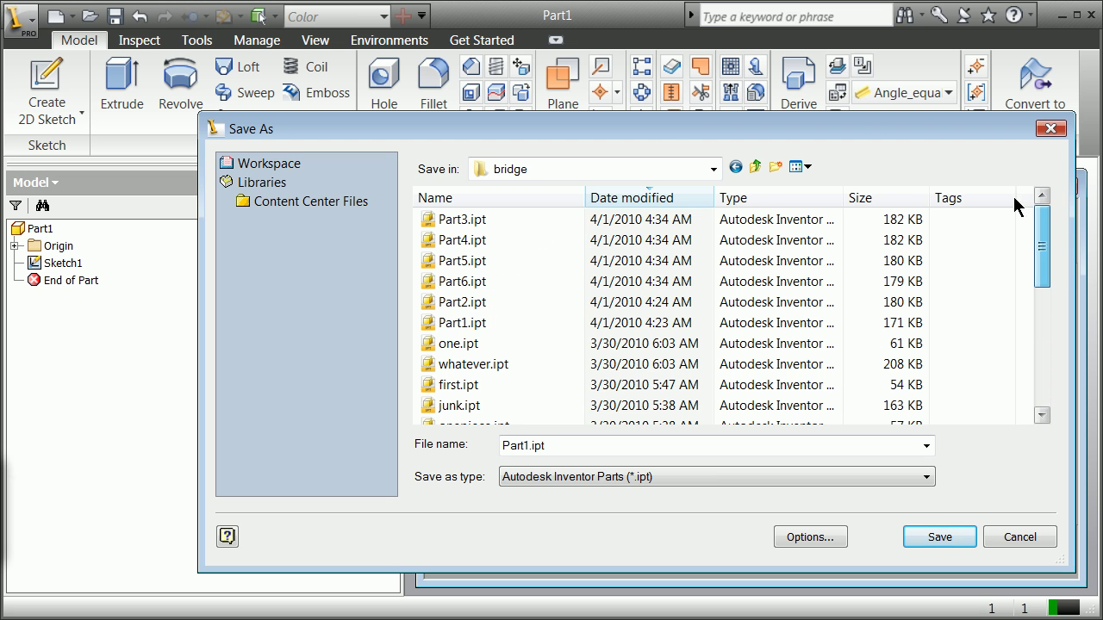
pyautogui.doubleClick(531, 447)
pyautogui.click(525, 444)
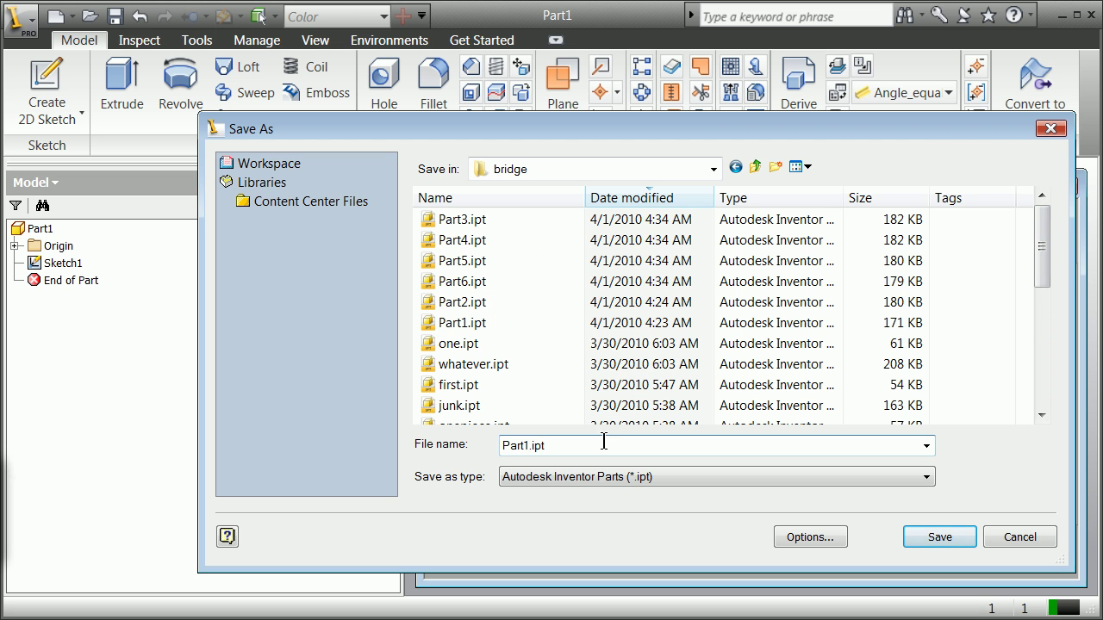
pyautogui.write('a')
pyautogui.click(929, 540)
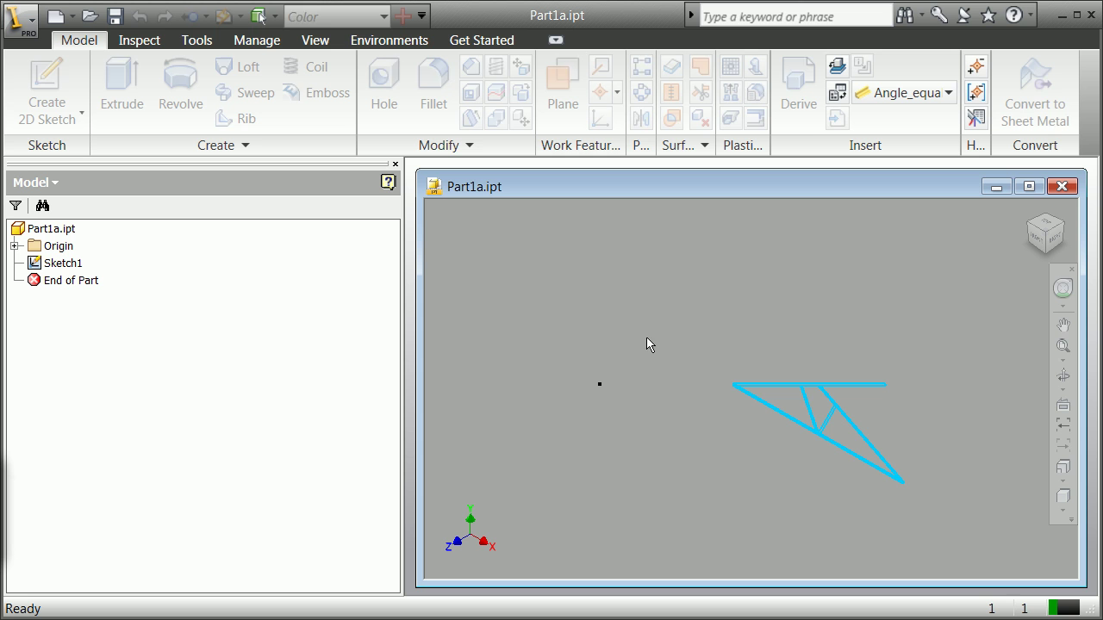
# Extrude the truss's bottom chord profile .125 in symmetrically about the sketch plane.
pyautogui.scroll(3, 811, 399)
pyautogui.scroll(-10, 818, 400)
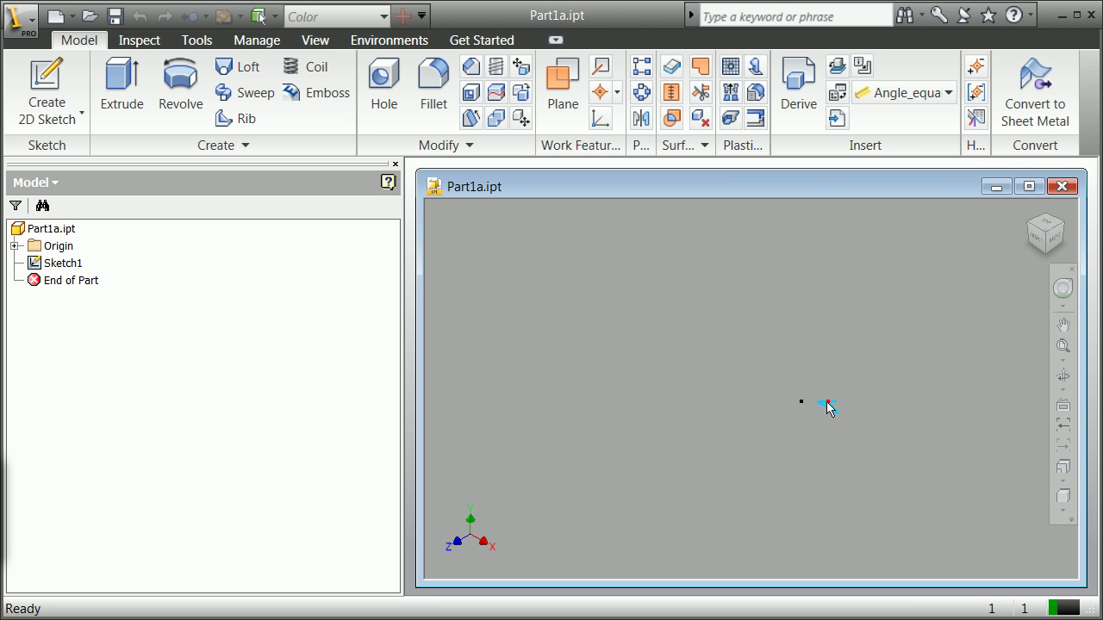
pyautogui.scroll(10, 856, 420)
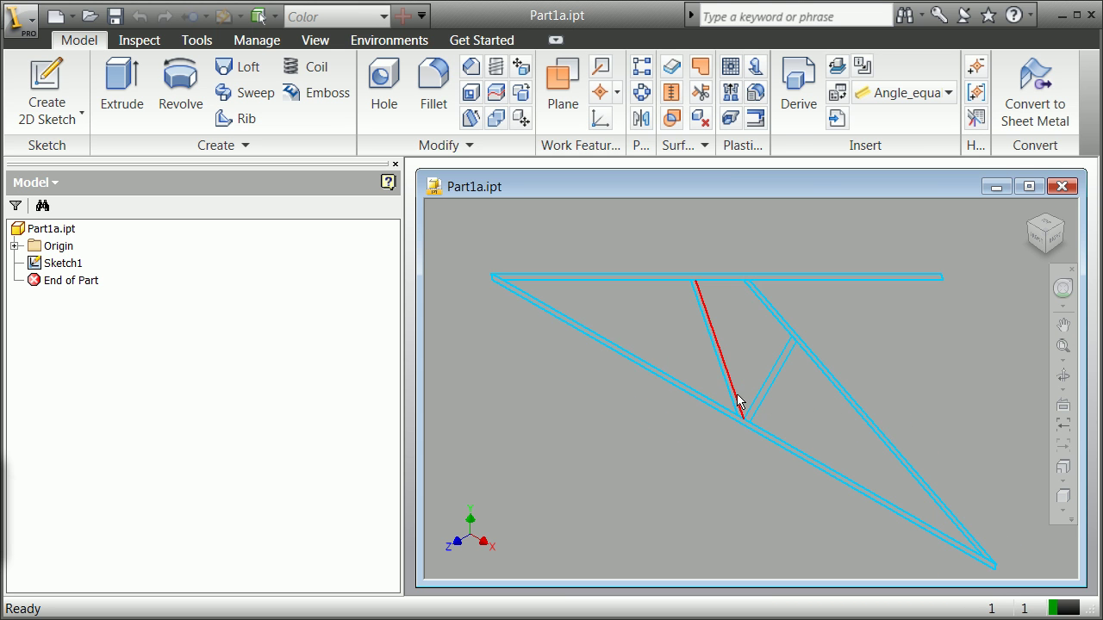
pyautogui.scroll(-3, 739, 393)
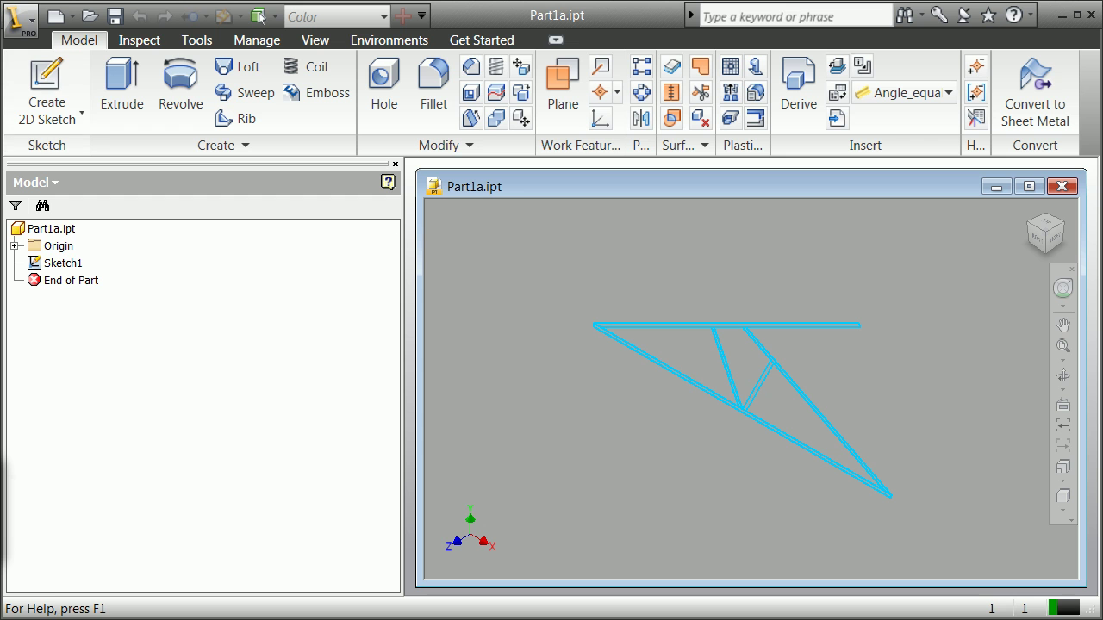
pyautogui.click(126, 86)
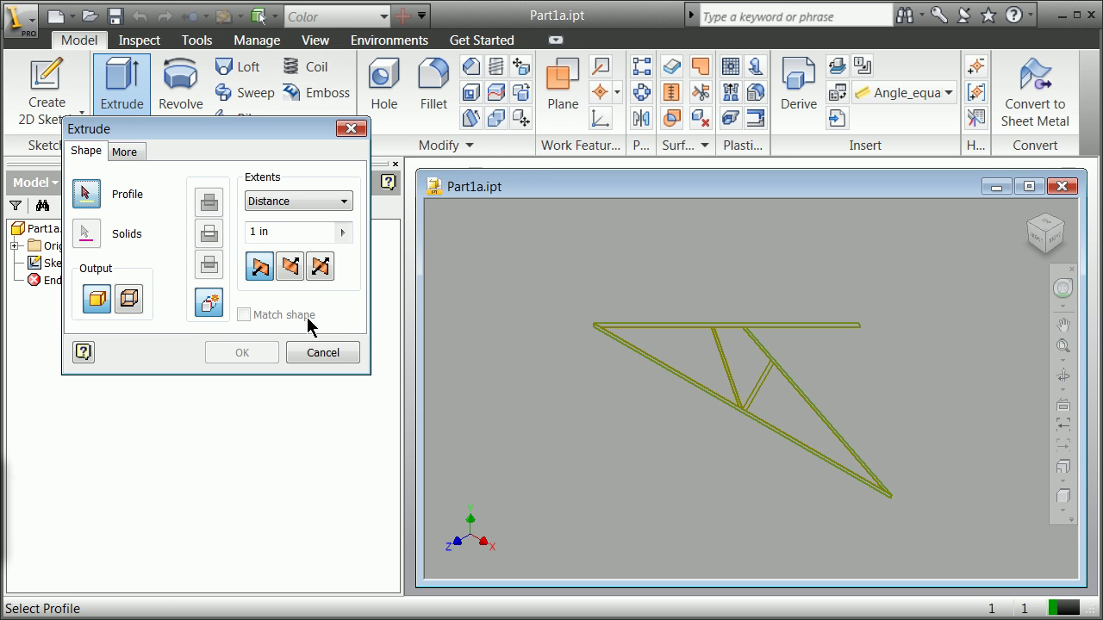
pyautogui.doubleClick(251, 230)
pyautogui.write('.125')
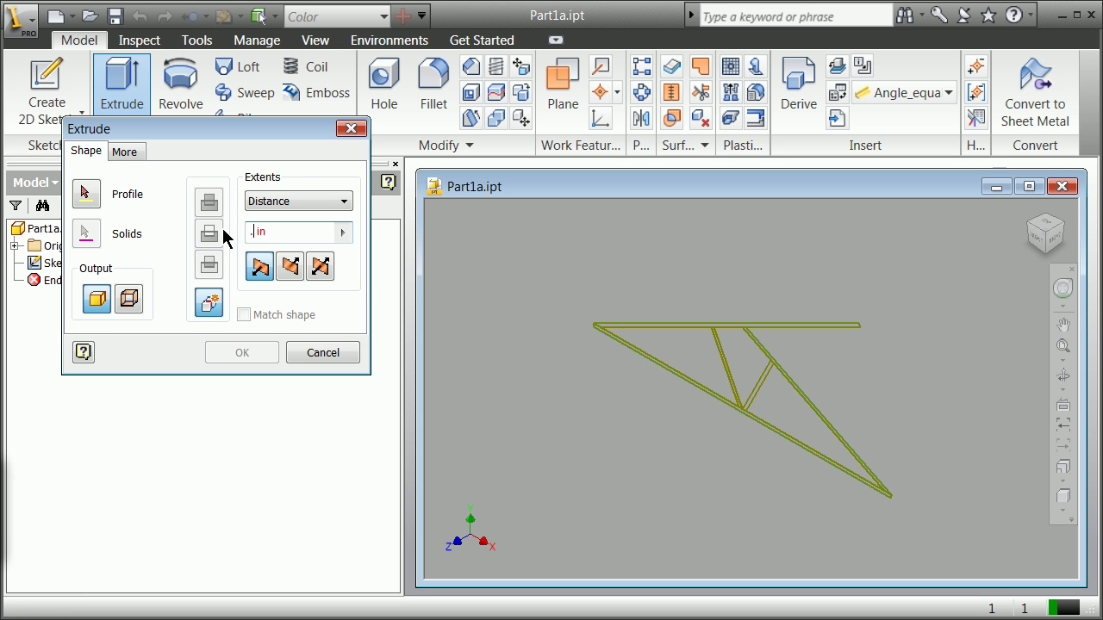
pyautogui.click(316, 267)
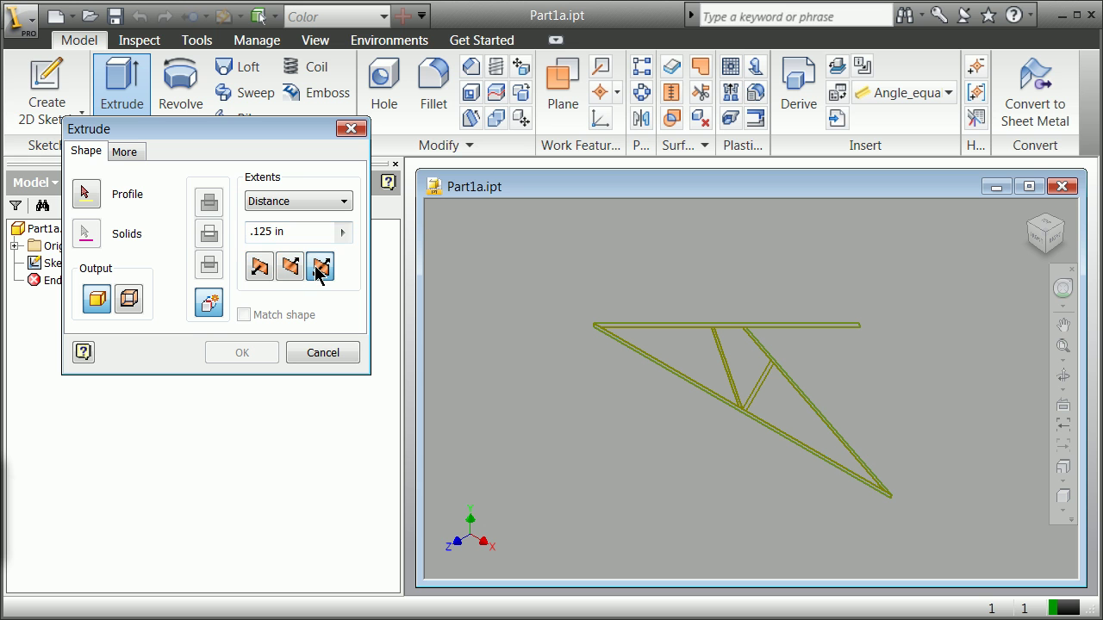
pyautogui.click(91, 202)
pyautogui.scroll(6, 689, 393)
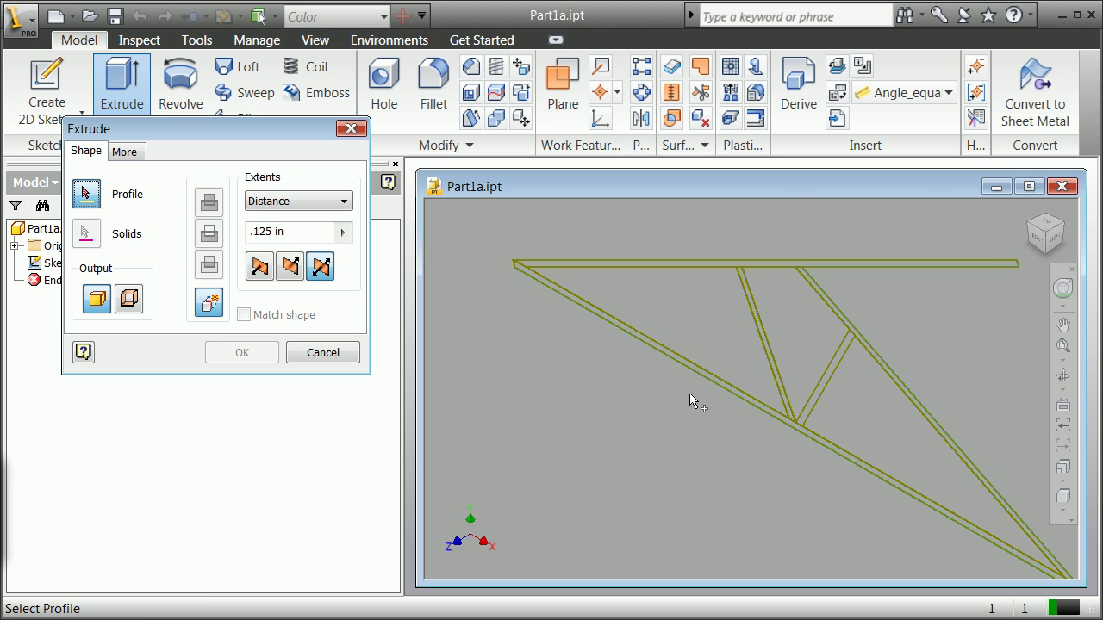
pyautogui.click(778, 397)
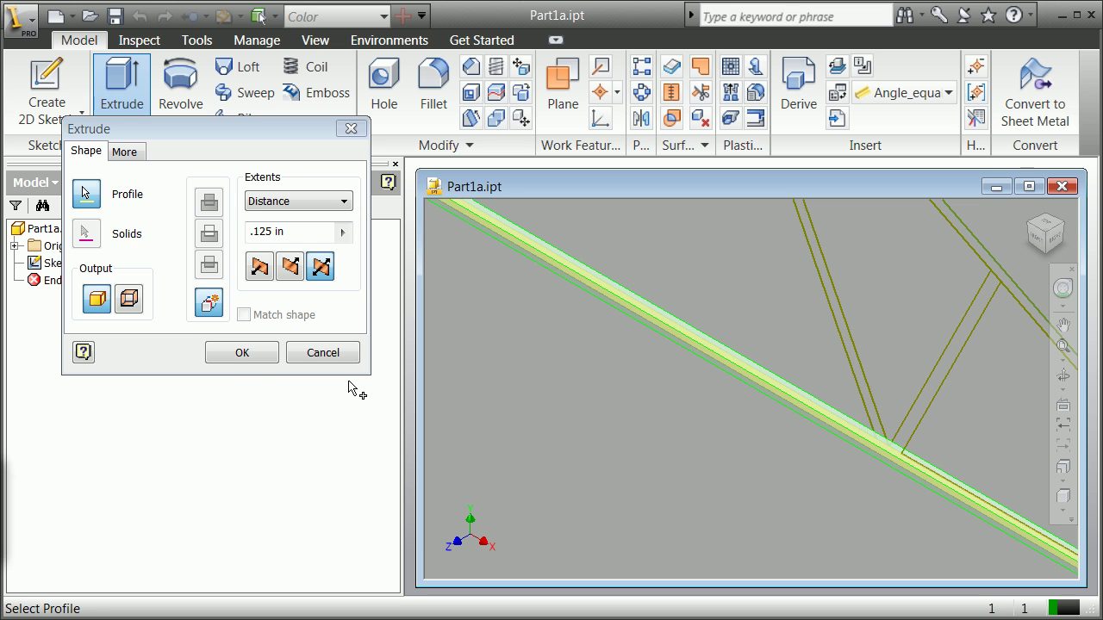
pyautogui.click(241, 352)
pyautogui.scroll(-5, 616, 399)
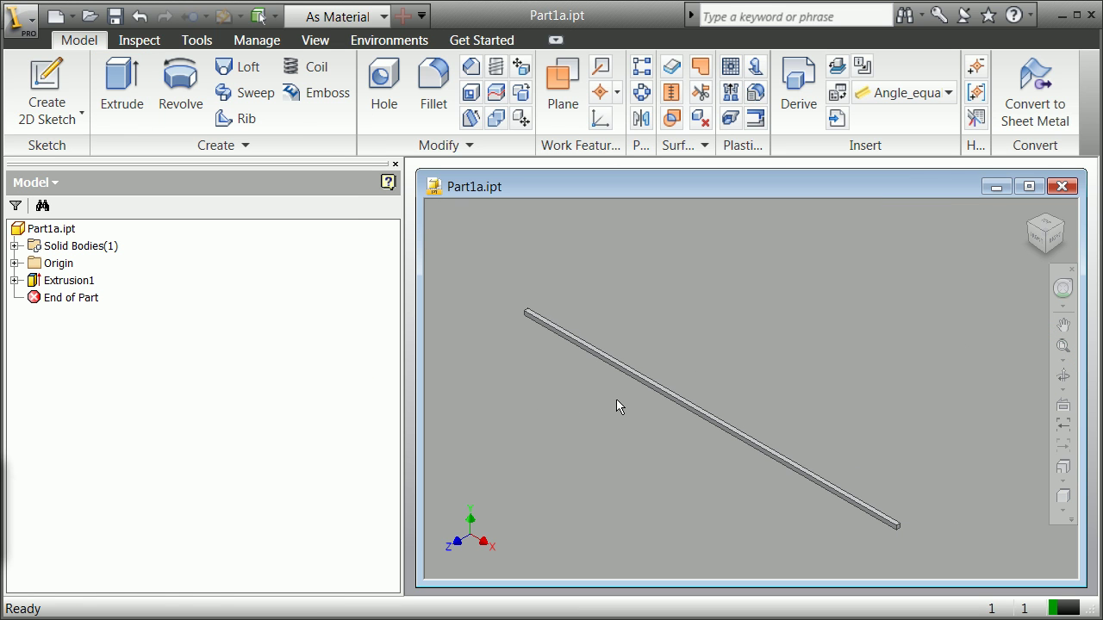
# Save the extruded bottom chord as a separate part file named Part2a.ipt in the bridge folder.
pyautogui.click(29, 38)
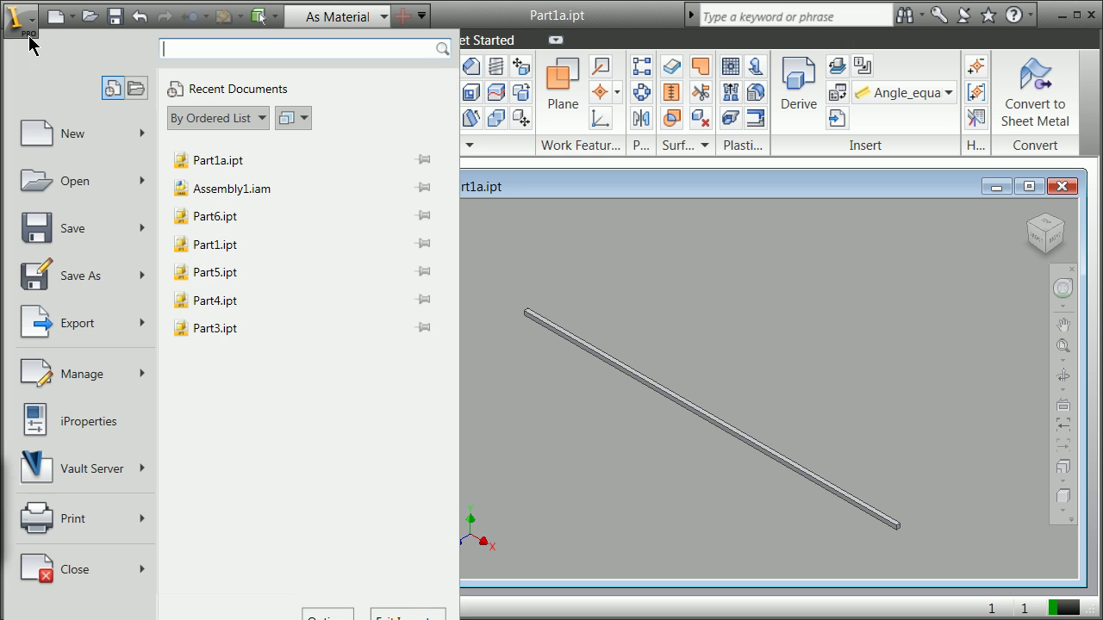
pyautogui.click(95, 275)
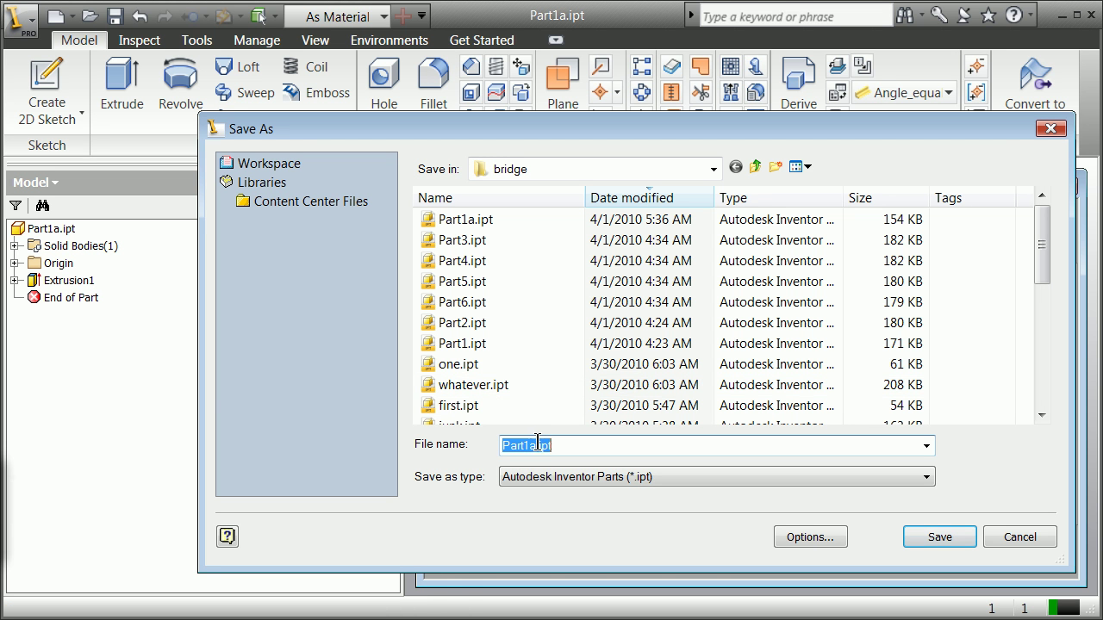
pyautogui.click(529, 445)
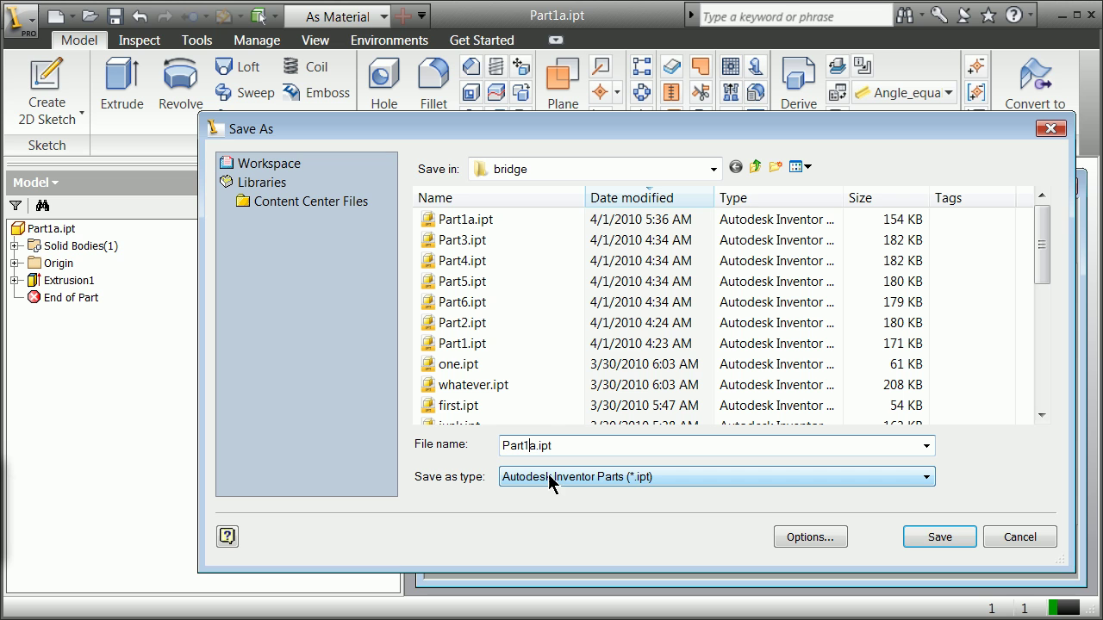
pyautogui.press('BackSpace')
pyautogui.click(939, 537)
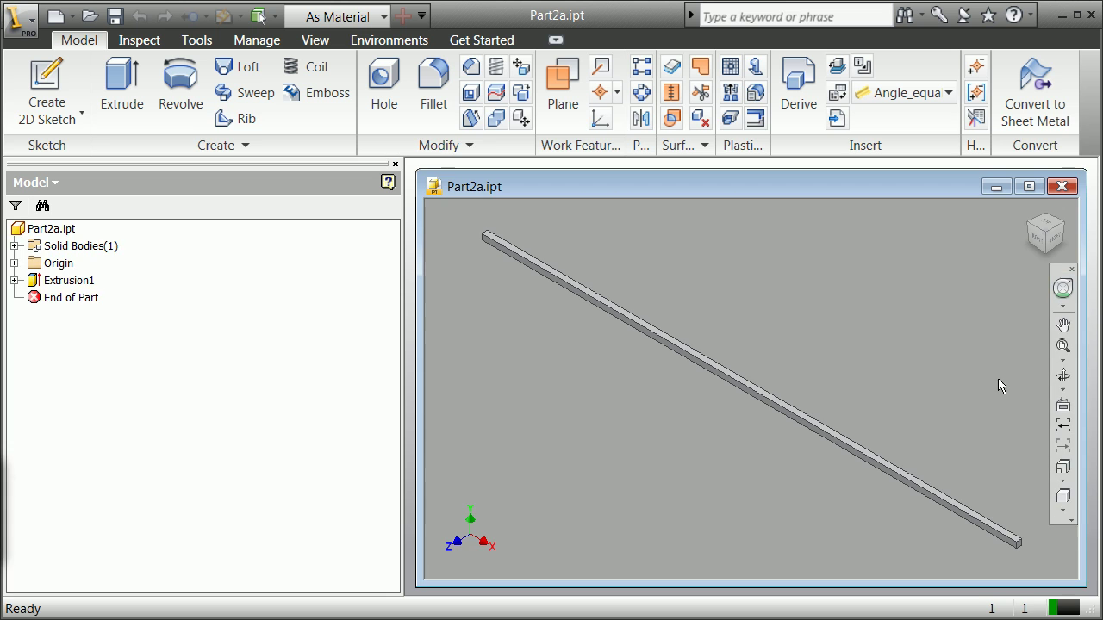
# Close the Part2a part and open Part1a.ipt from the bridge folder.
pyautogui.click(1061, 186)
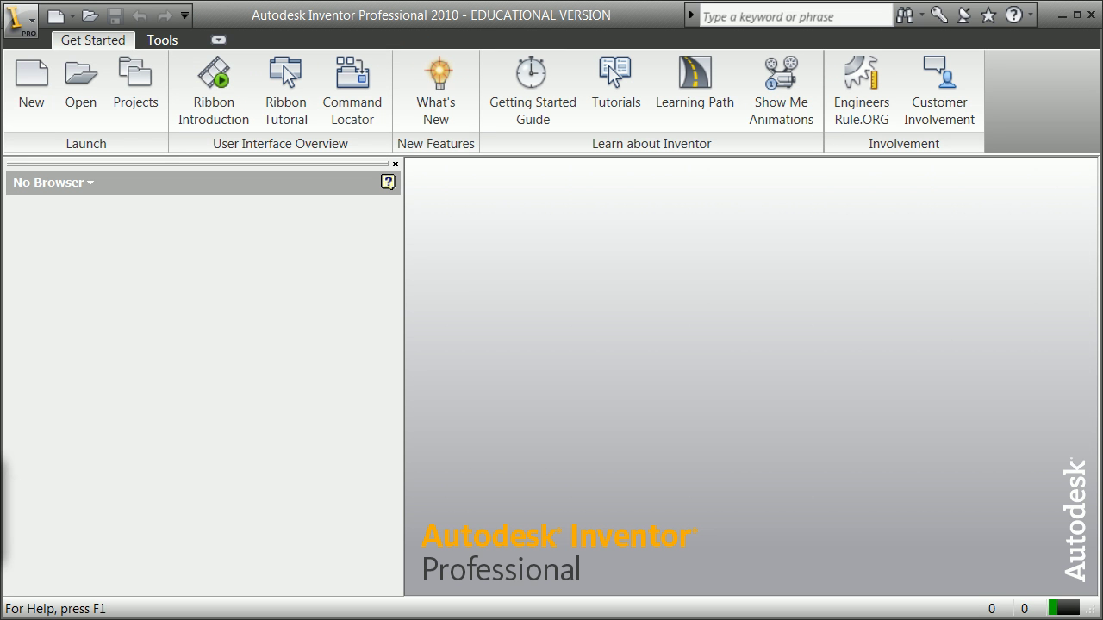
pyautogui.click(75, 107)
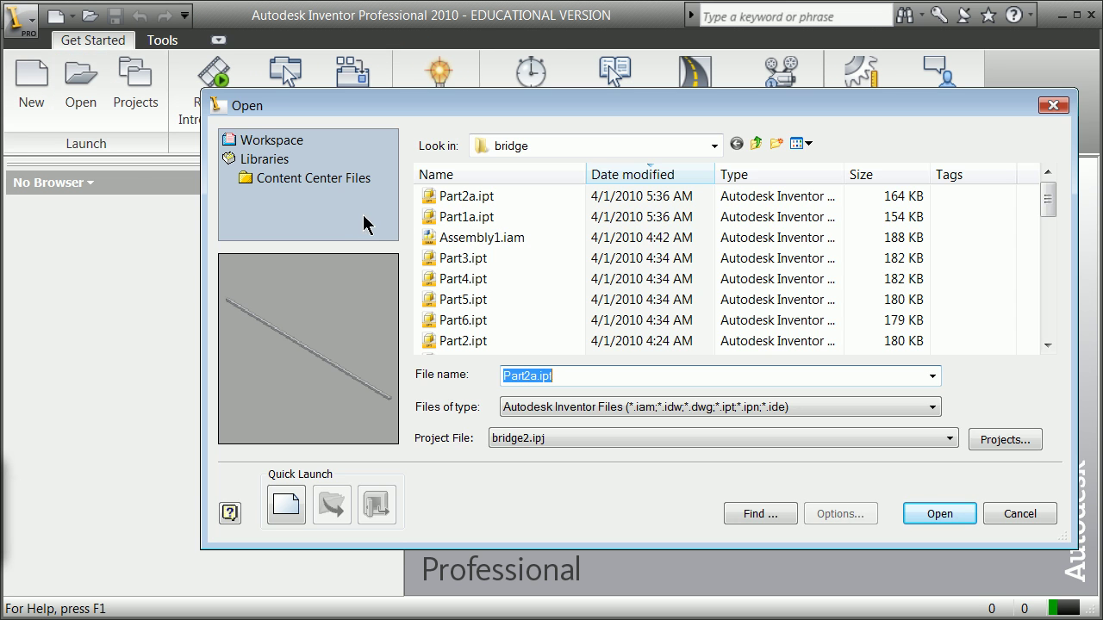
pyautogui.click(469, 219)
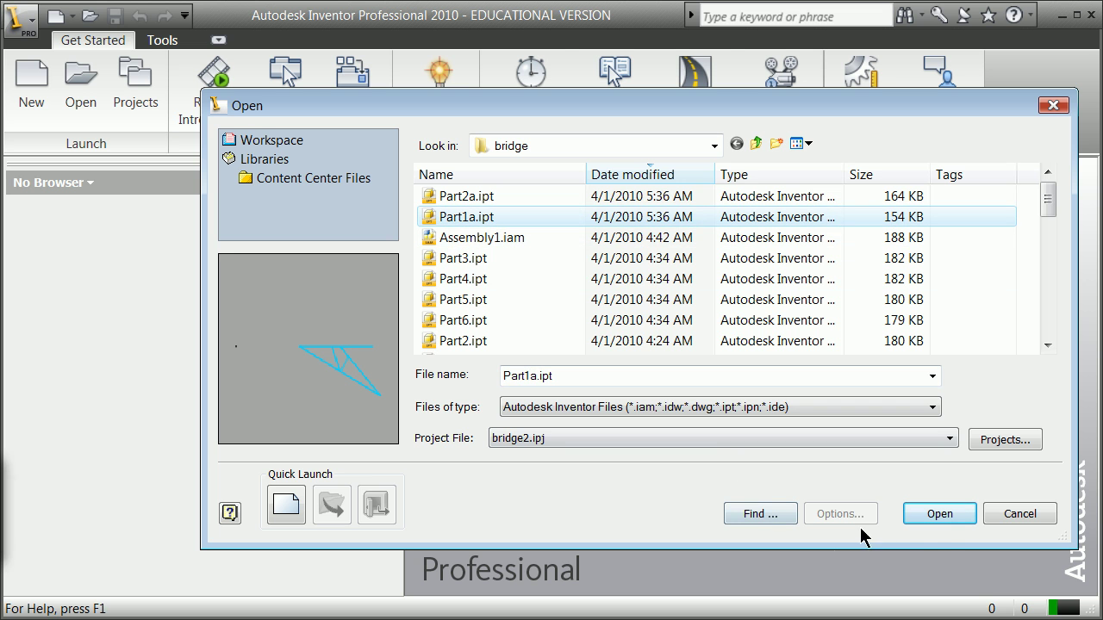
pyautogui.click(941, 519)
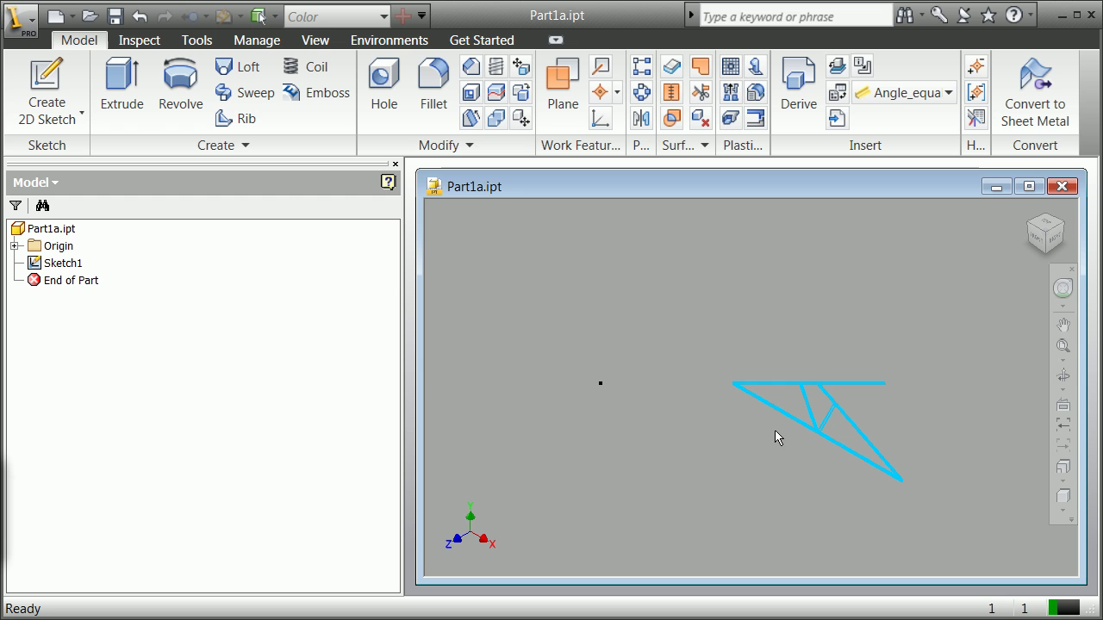
# Extrude the truss's long top chord that extends past the apex .125 in symmetrically about the sketch plane.
pyautogui.click(121, 83)
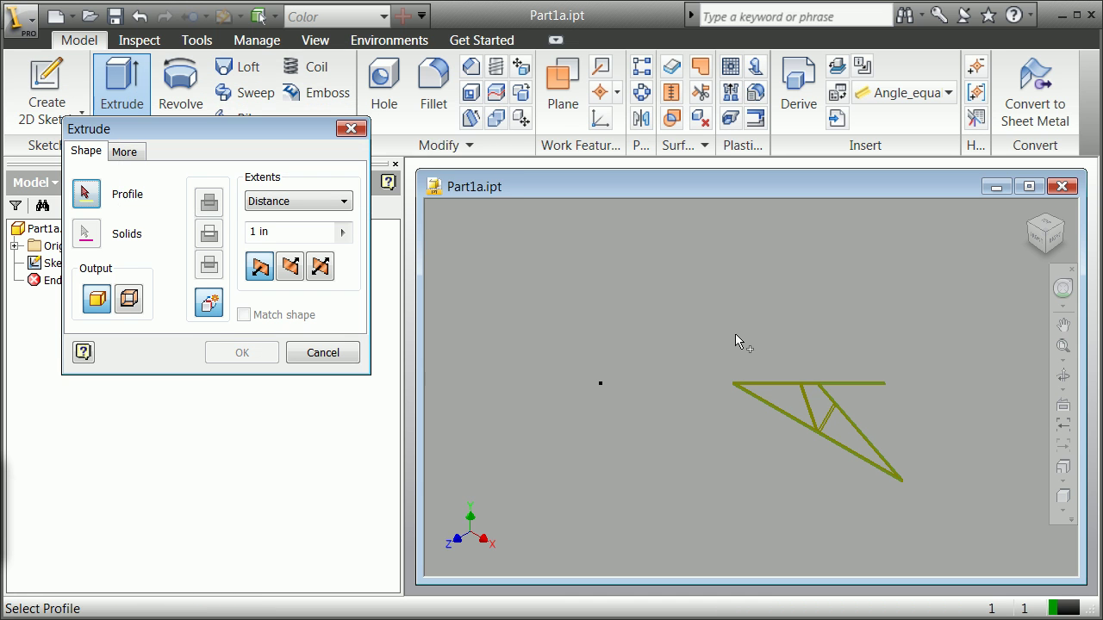
pyautogui.doubleClick(256, 234)
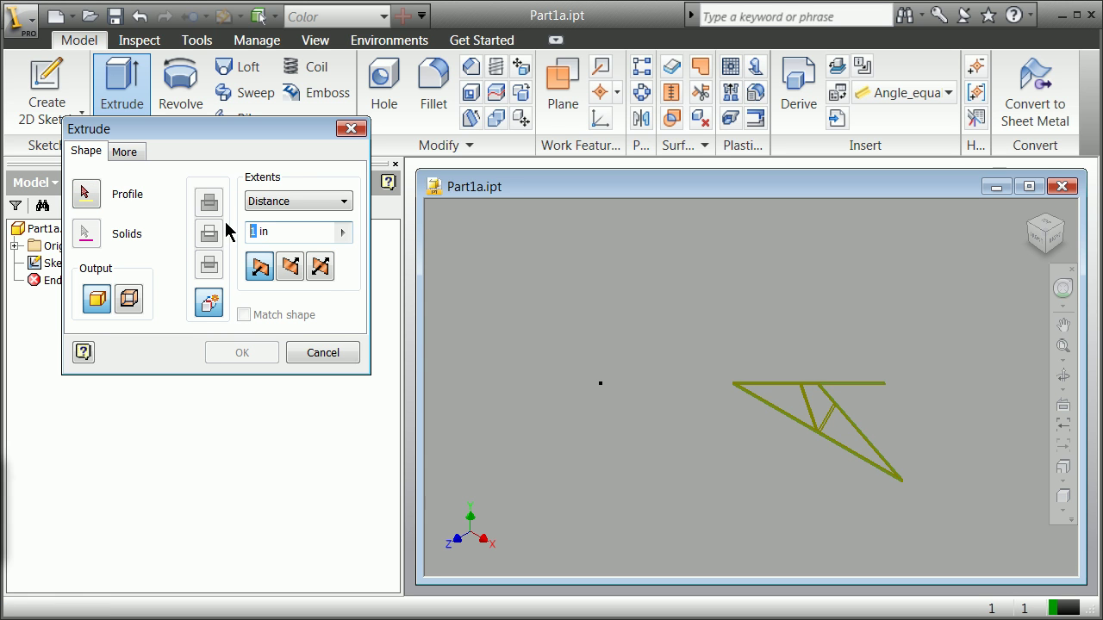
pyautogui.write('.125')
pyautogui.click(321, 269)
pyautogui.click(90, 196)
pyautogui.scroll(5, 808, 384)
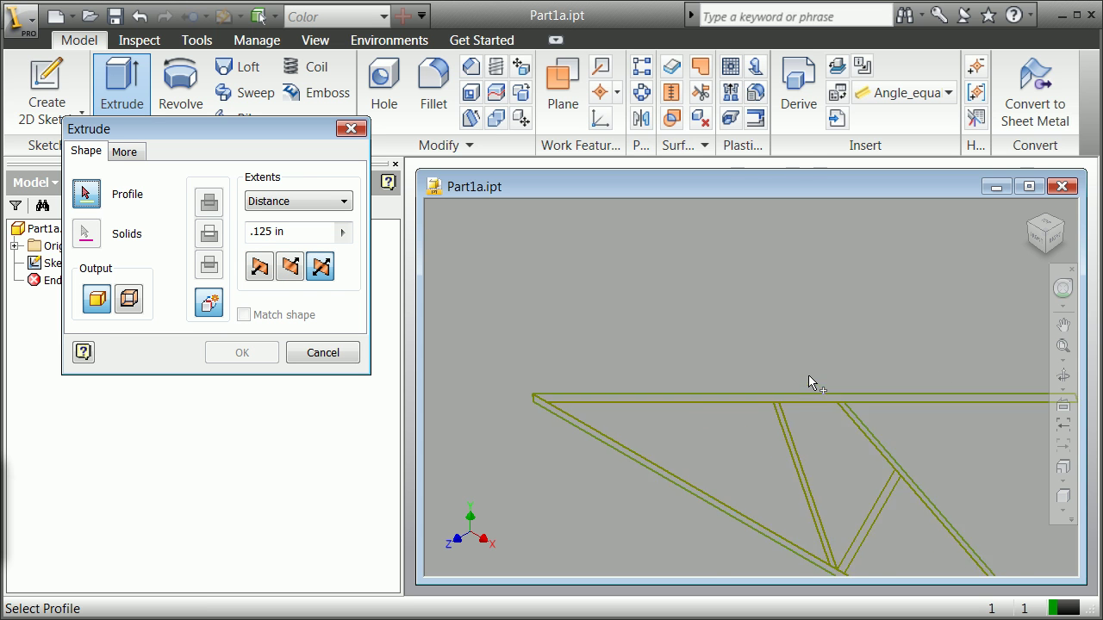
pyautogui.scroll(2, 808, 383)
pyautogui.scroll(-3, 770, 391)
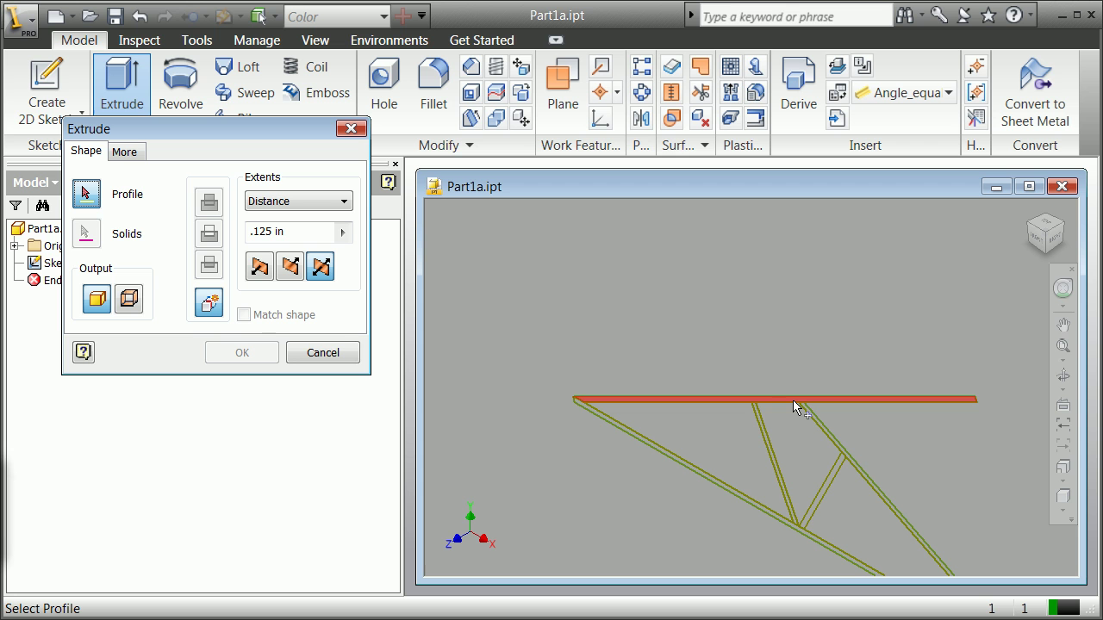
pyautogui.click(792, 400)
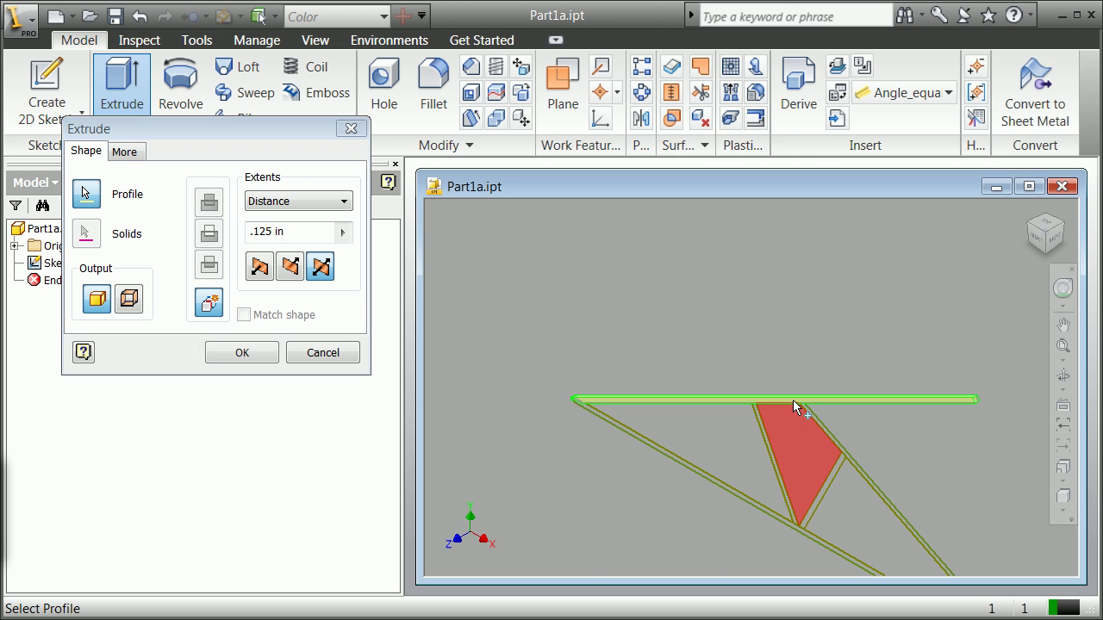
pyautogui.scroll(2, 686, 447)
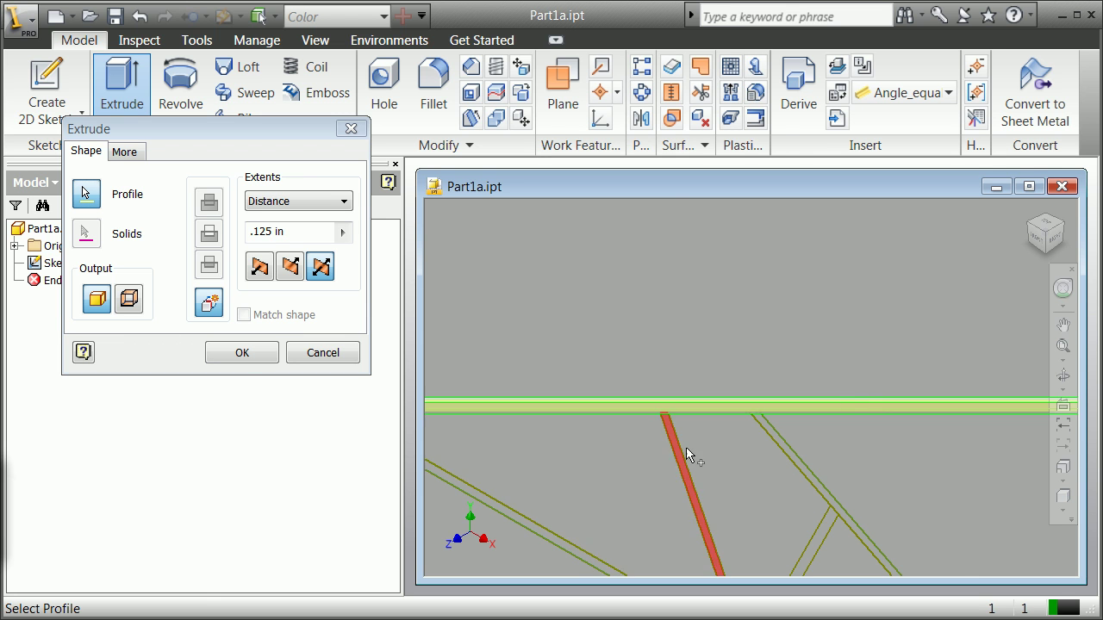
pyautogui.click(235, 354)
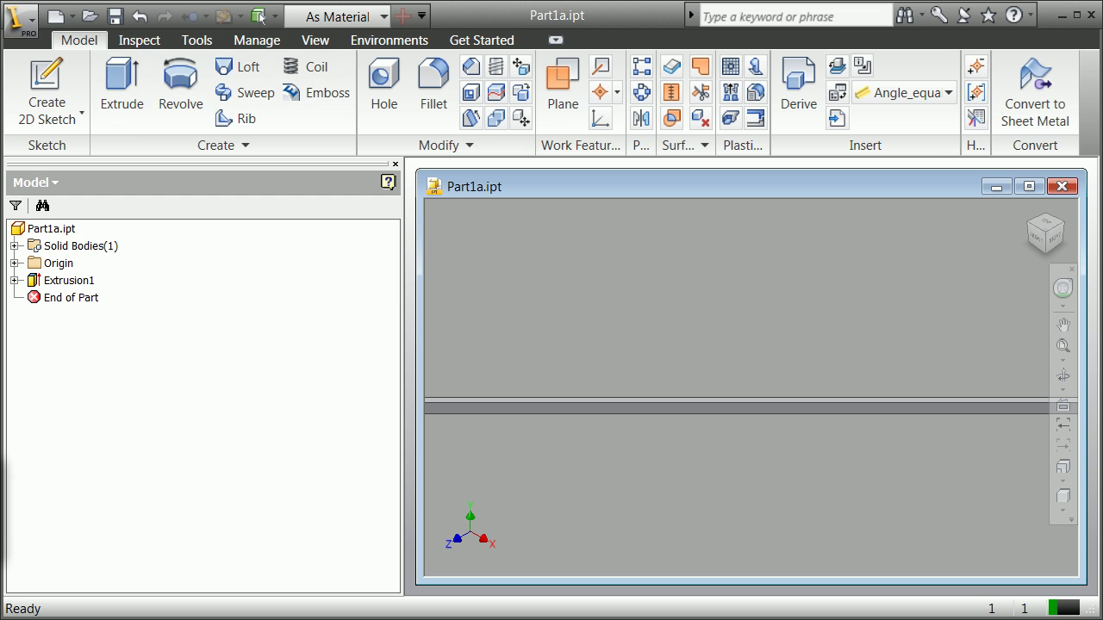
# Save the extruded long top chord as a separate part file named Part3a.ipt in the bridge folder.
pyautogui.scroll(-3, 674, 239)
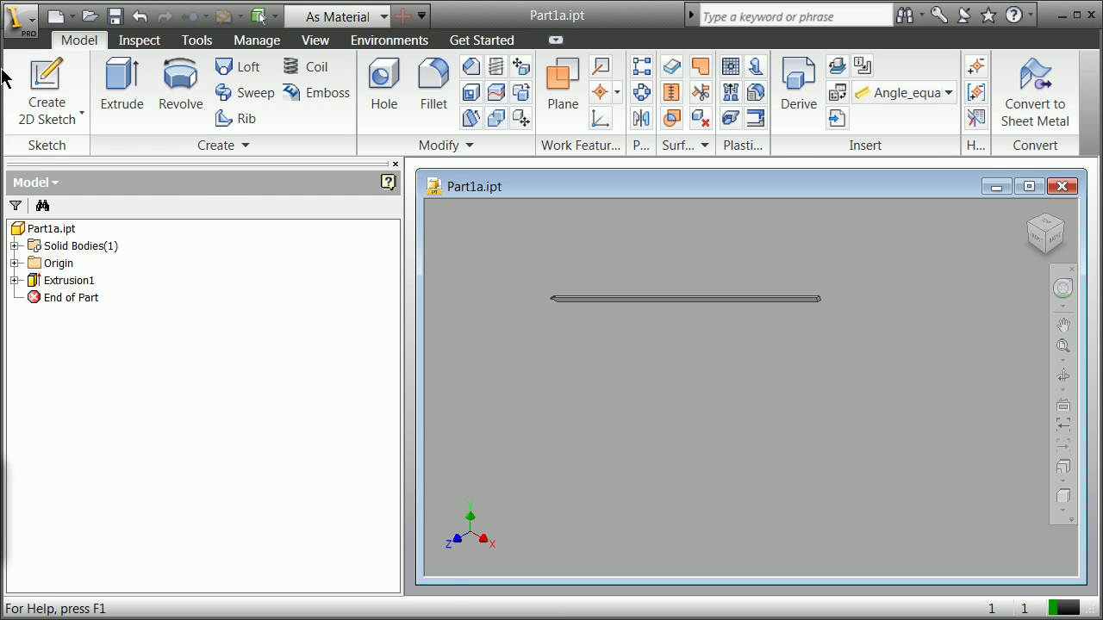
pyautogui.click(26, 26)
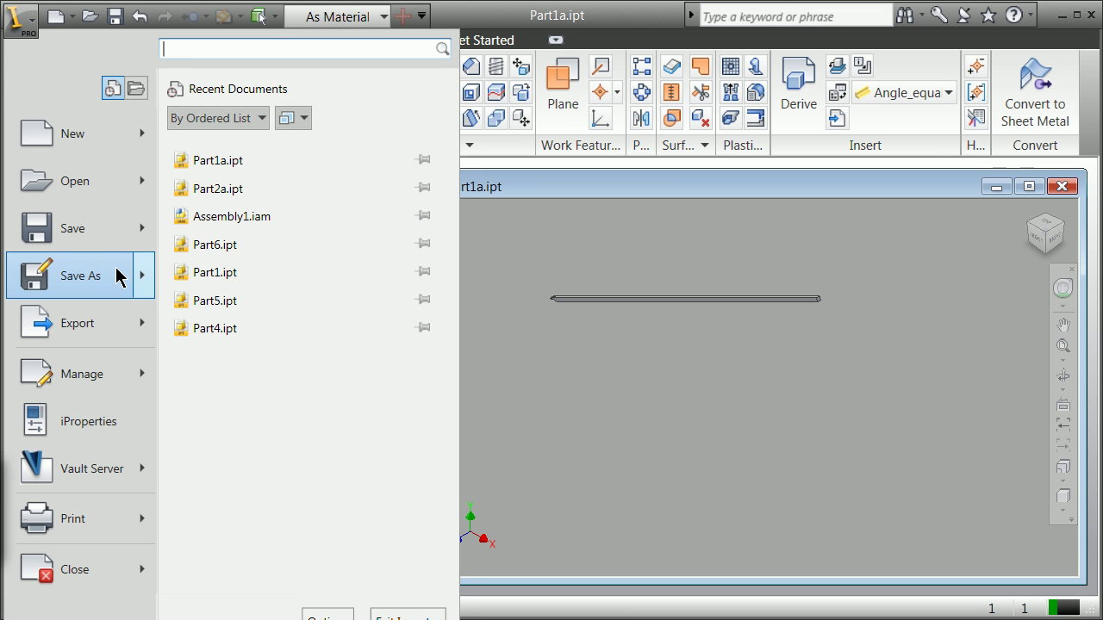
pyautogui.moveTo(117, 275)
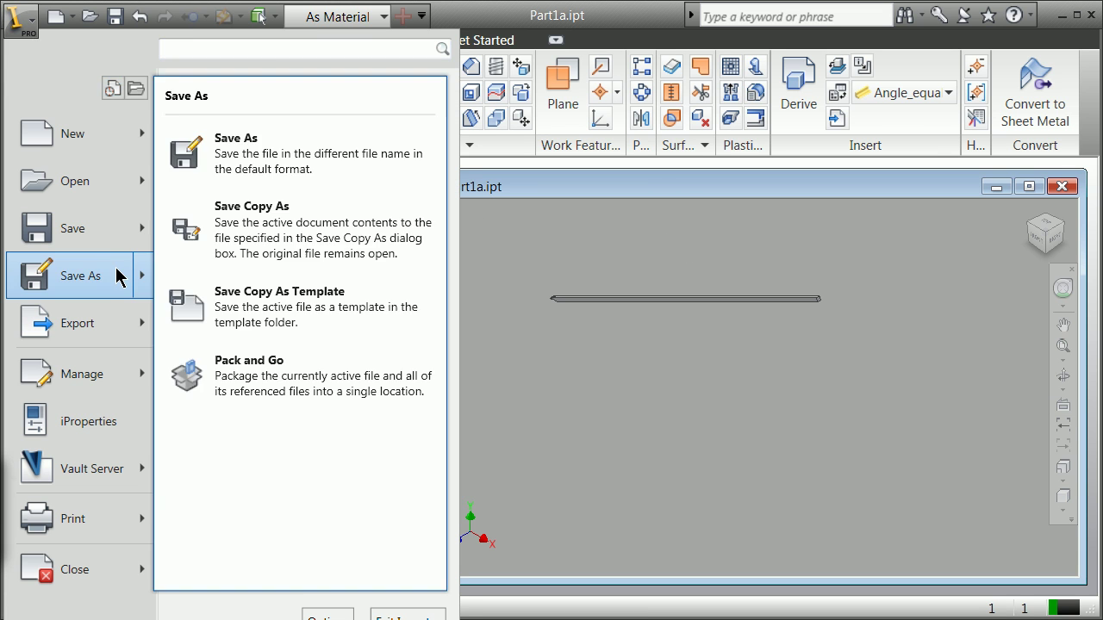
pyautogui.click(231, 172)
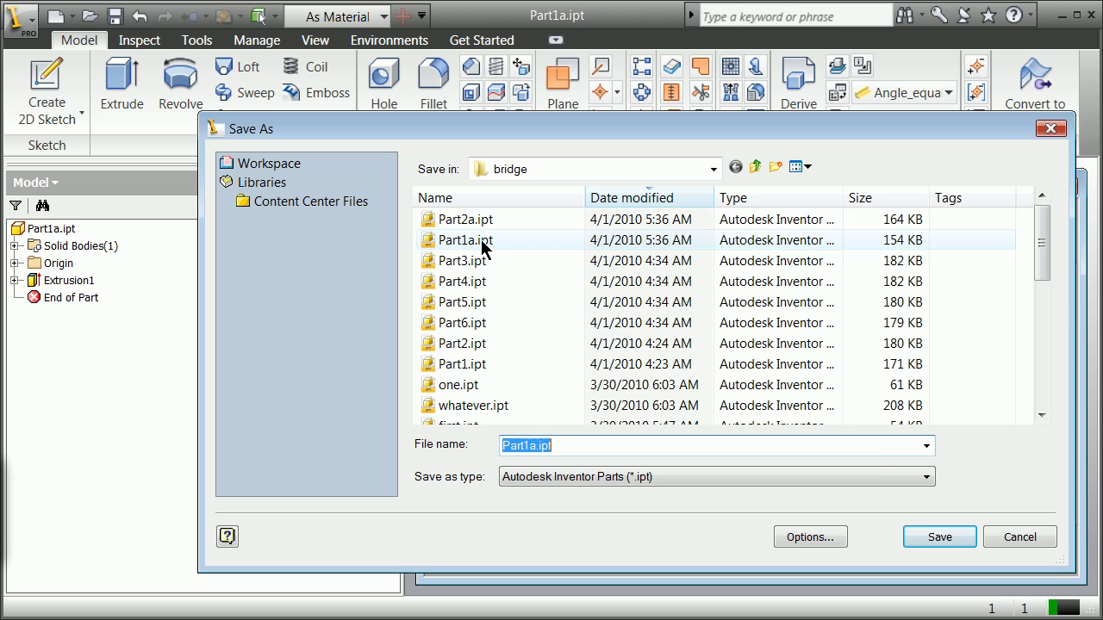
pyautogui.click(528, 446)
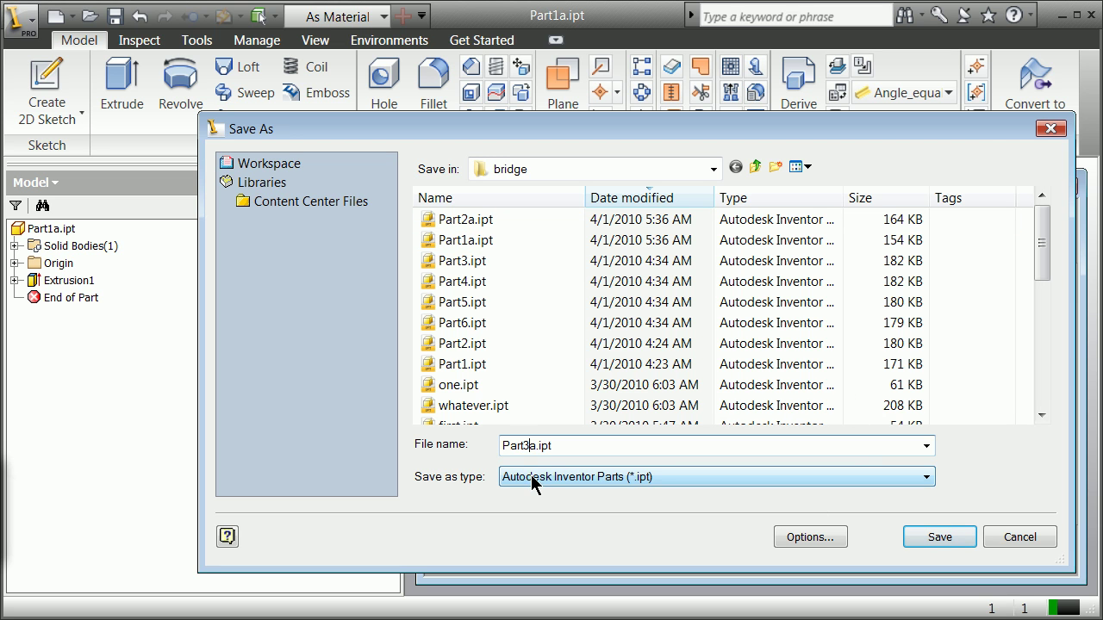
pyautogui.click(934, 539)
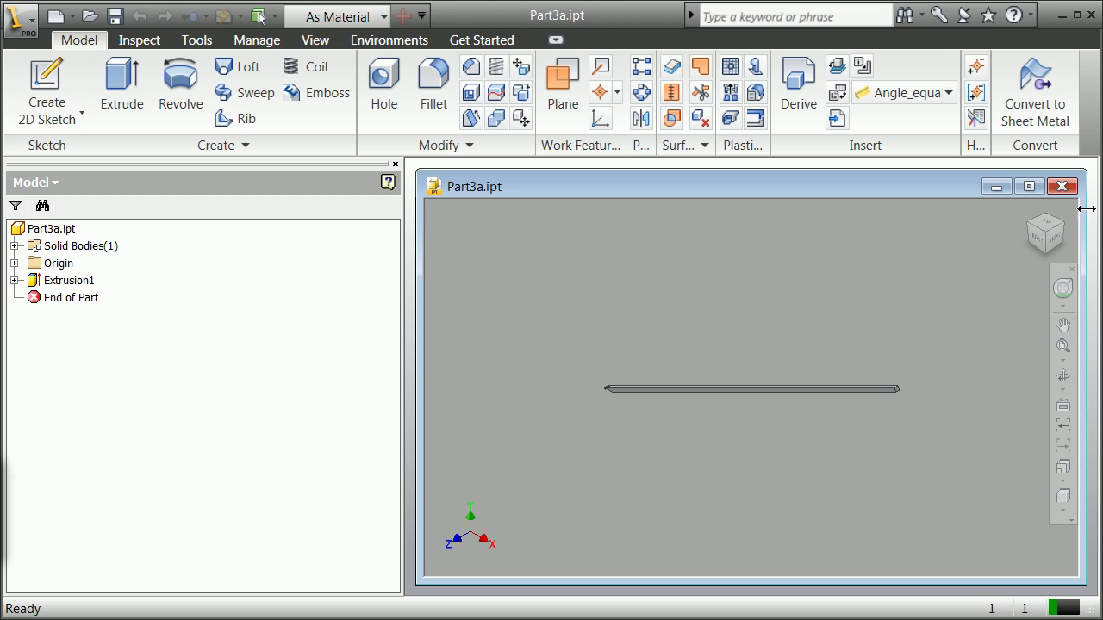
# Close the Part3a part and open Part1a.ipt from the bridge folder again.
pyautogui.click(1061, 186)
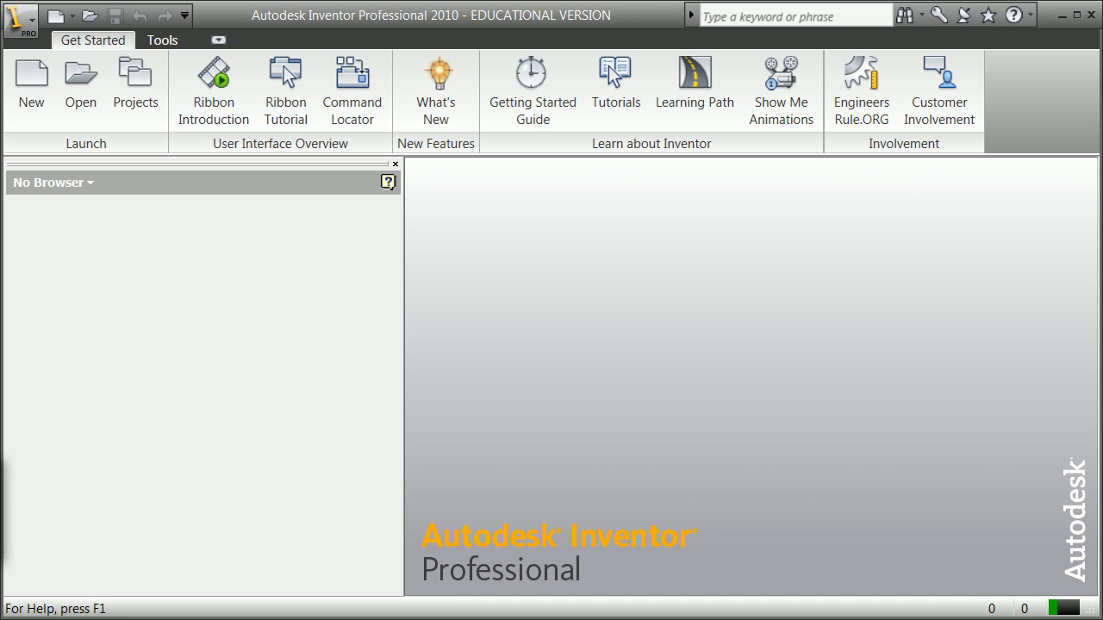
pyautogui.click(31, 26)
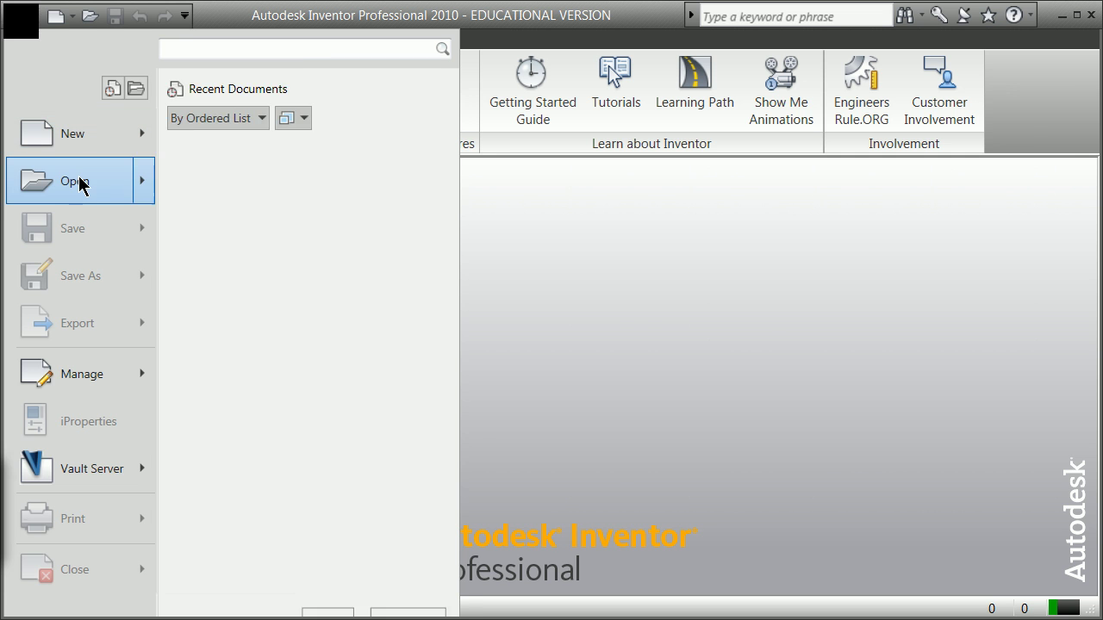
pyautogui.click(76, 182)
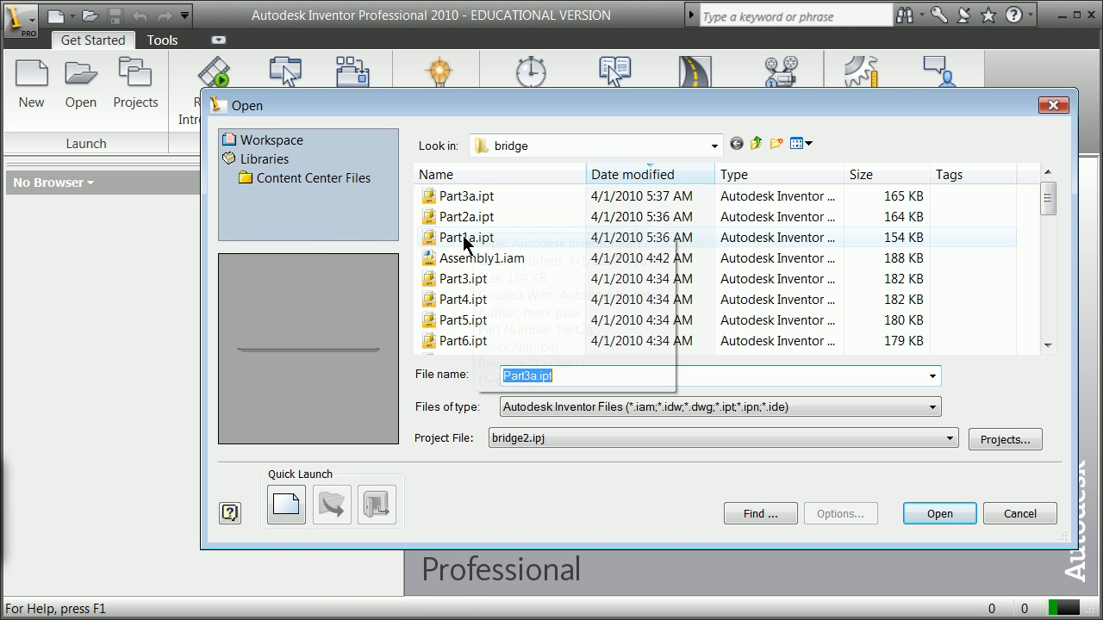
pyautogui.click(465, 238)
pyautogui.click(937, 515)
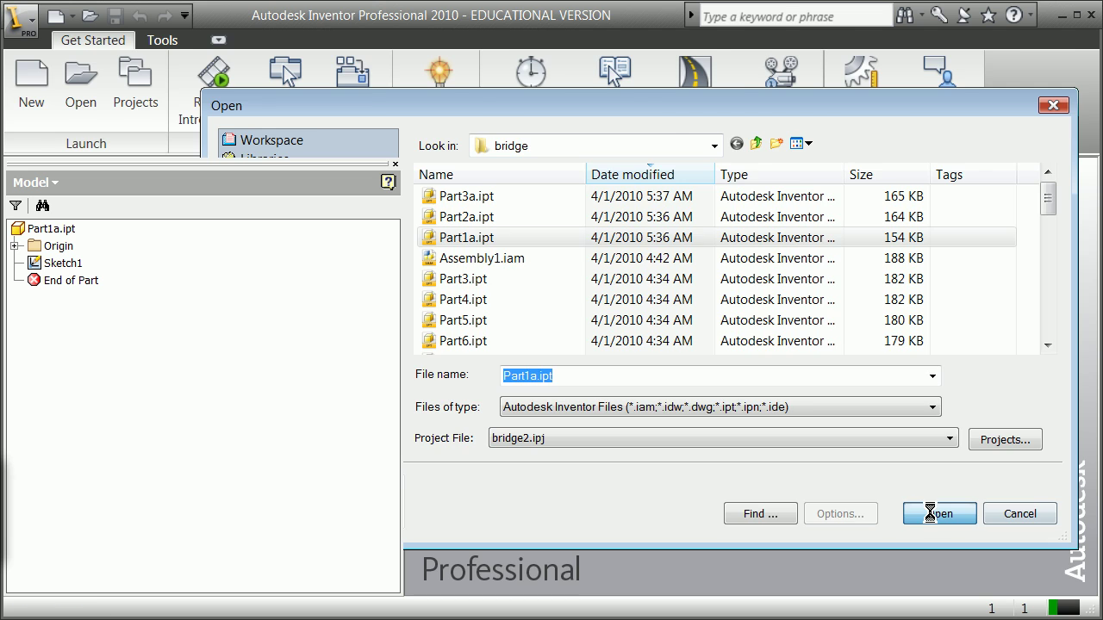
# Extrude the truss's shorter top chord, from the long chord to the bottom chord's far end, .125 in symmetrically about the sketch plane.
pyautogui.scroll(3, 869, 420)
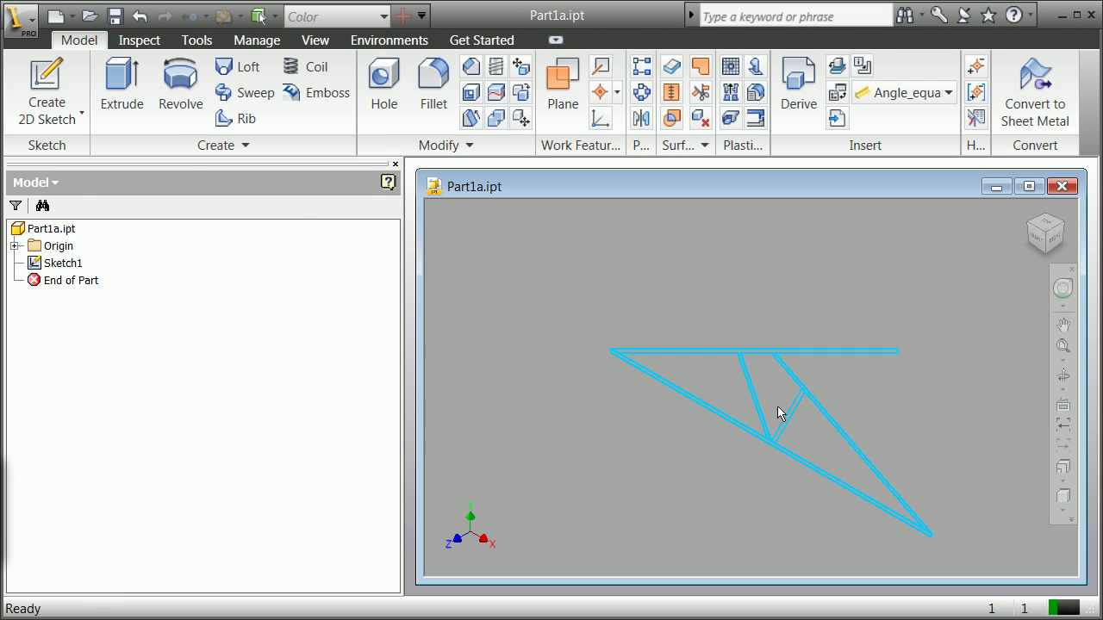
pyautogui.click(122, 99)
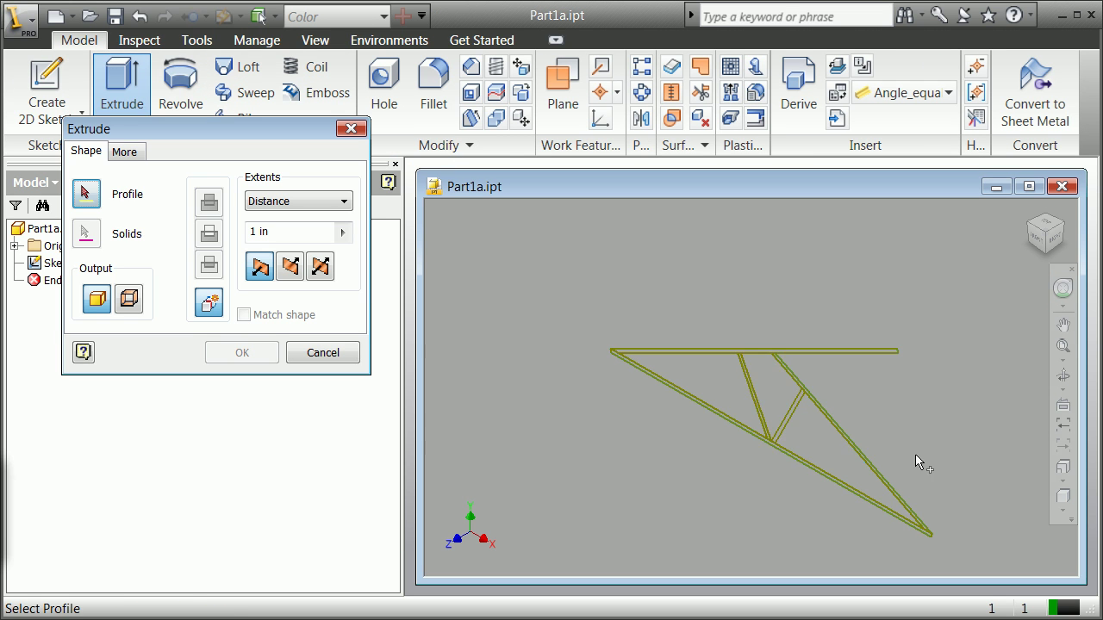
pyautogui.scroll(5, 873, 450)
pyautogui.scroll(-5, 792, 454)
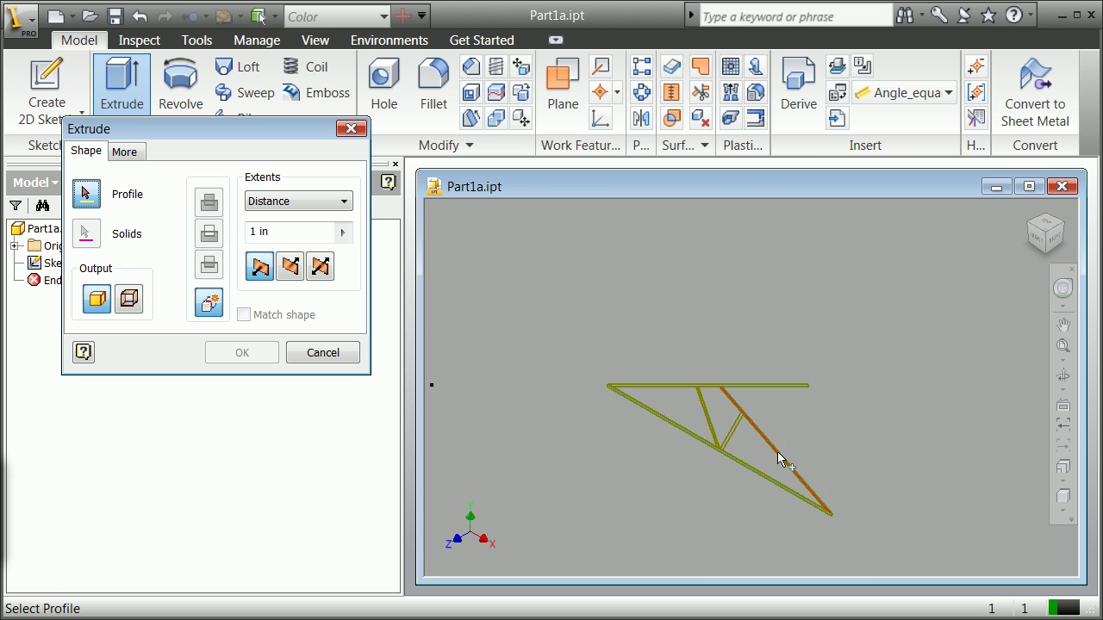
pyautogui.scroll(5, 759, 449)
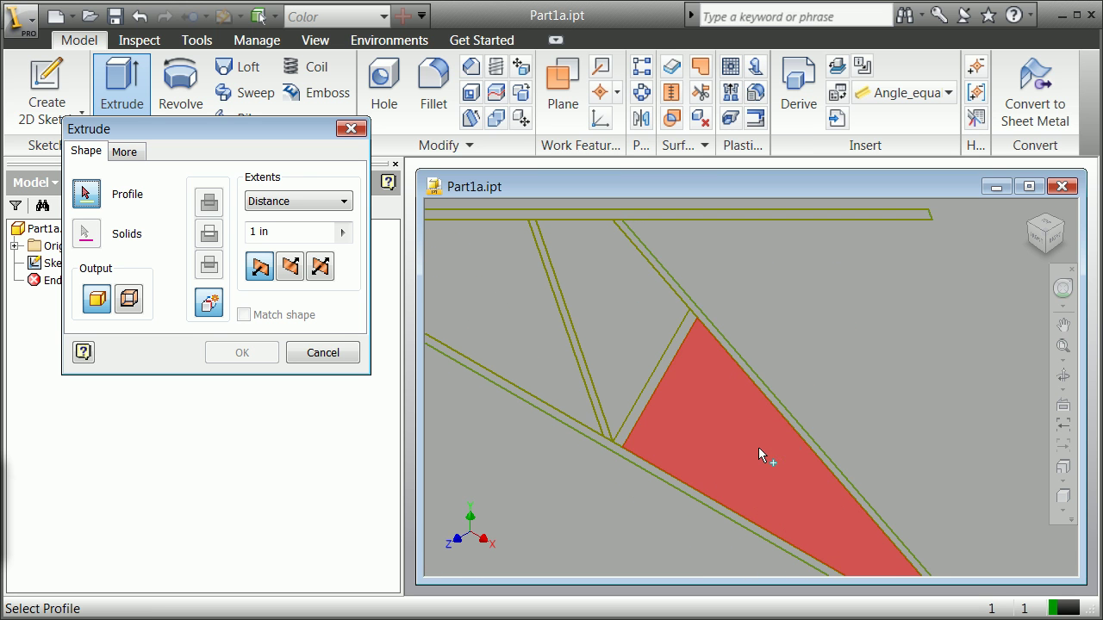
pyautogui.click(801, 435)
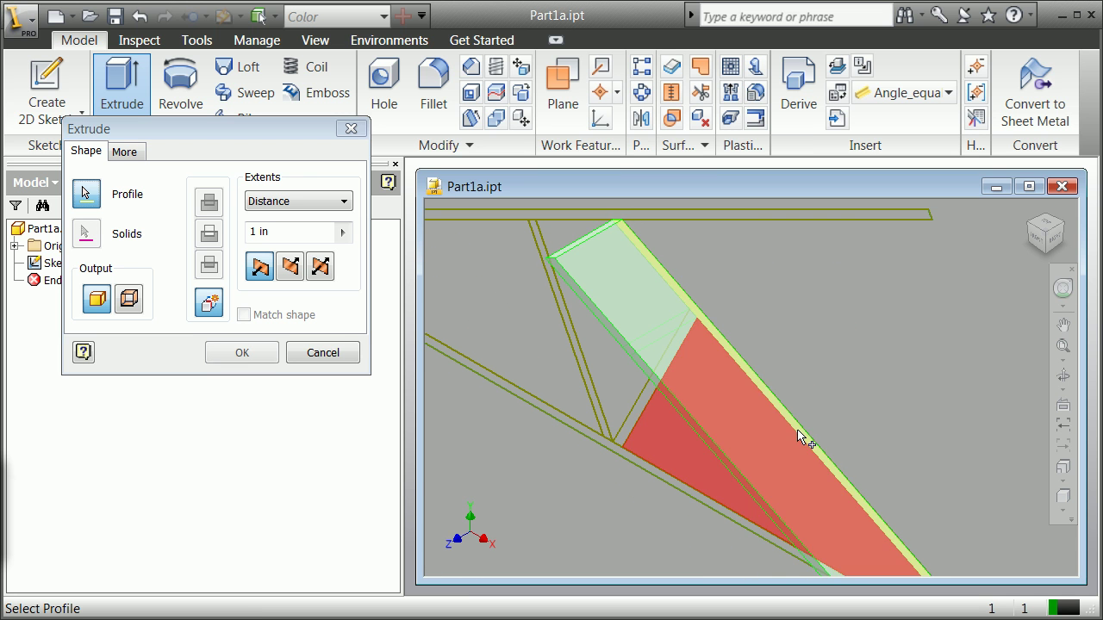
pyautogui.click(293, 268)
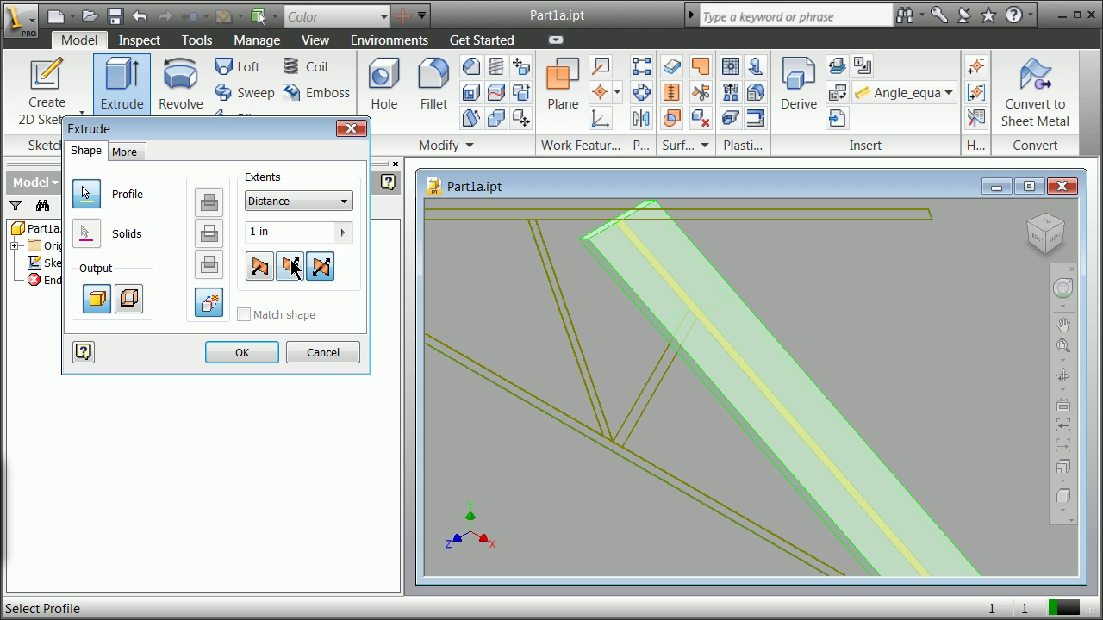
pyautogui.doubleClick(252, 232)
pyautogui.write('.125')
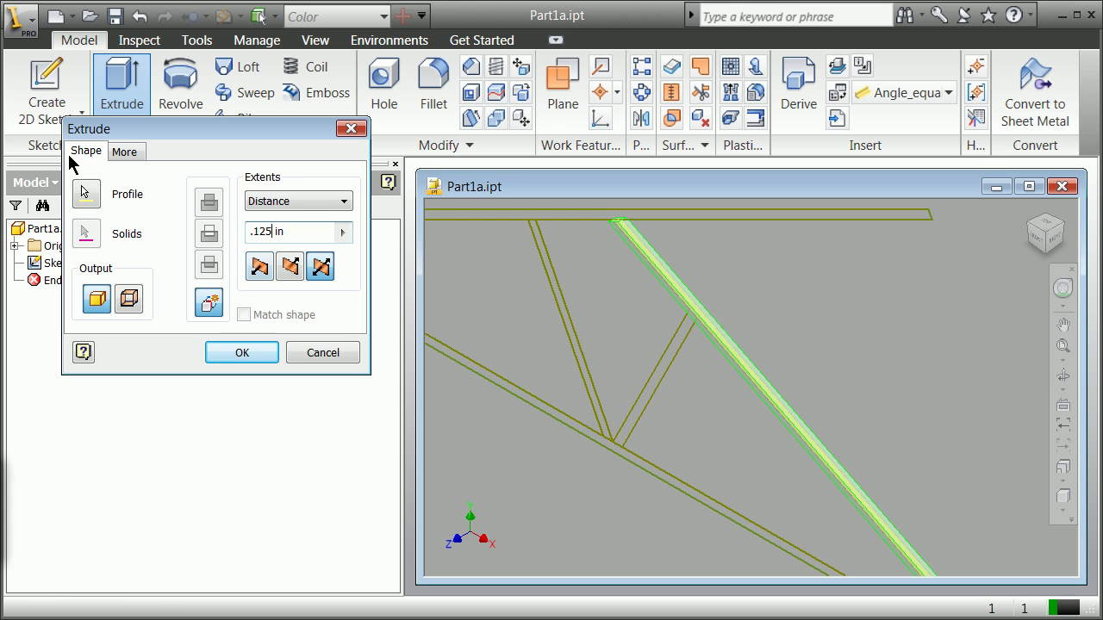
pyautogui.click(249, 343)
# Save the extruded shorter top chord as a separate part file named Part4a.ipt in the bridge folder.
pyautogui.scroll(2, 529, 371)
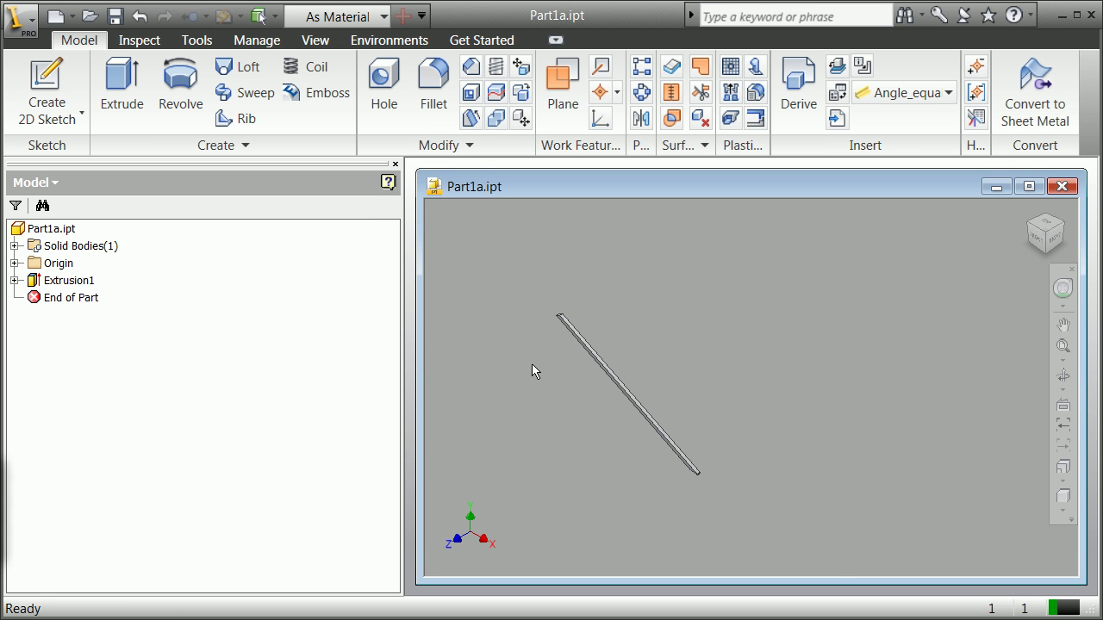
pyautogui.scroll(-1, 528, 361)
pyautogui.scroll(2, 526, 360)
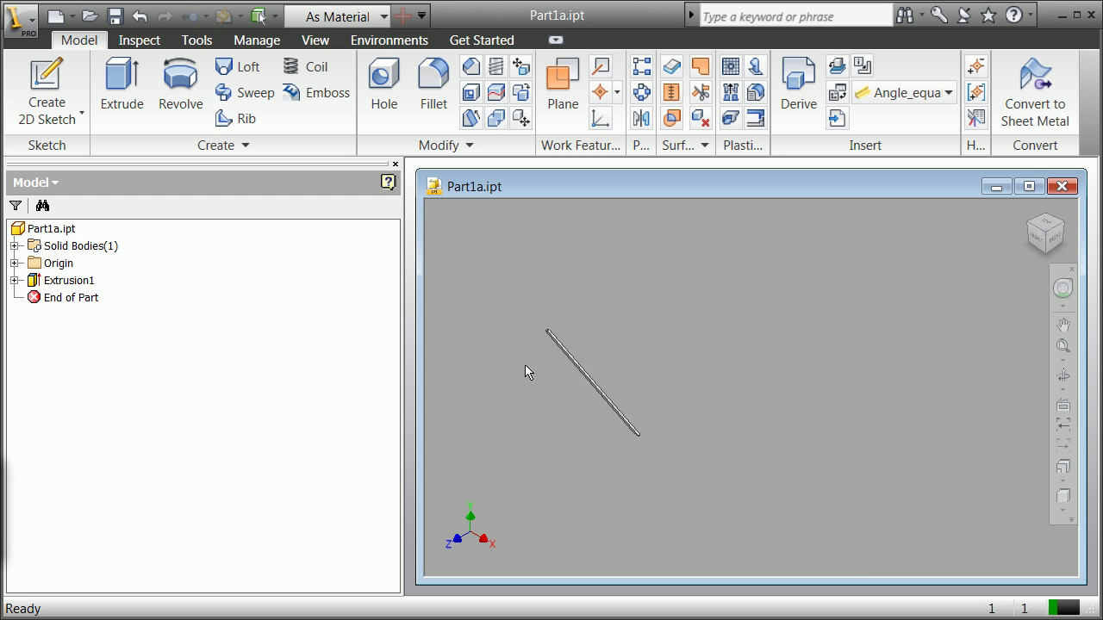
pyautogui.scroll(-3, 527, 372)
pyautogui.scroll(2, 527, 372)
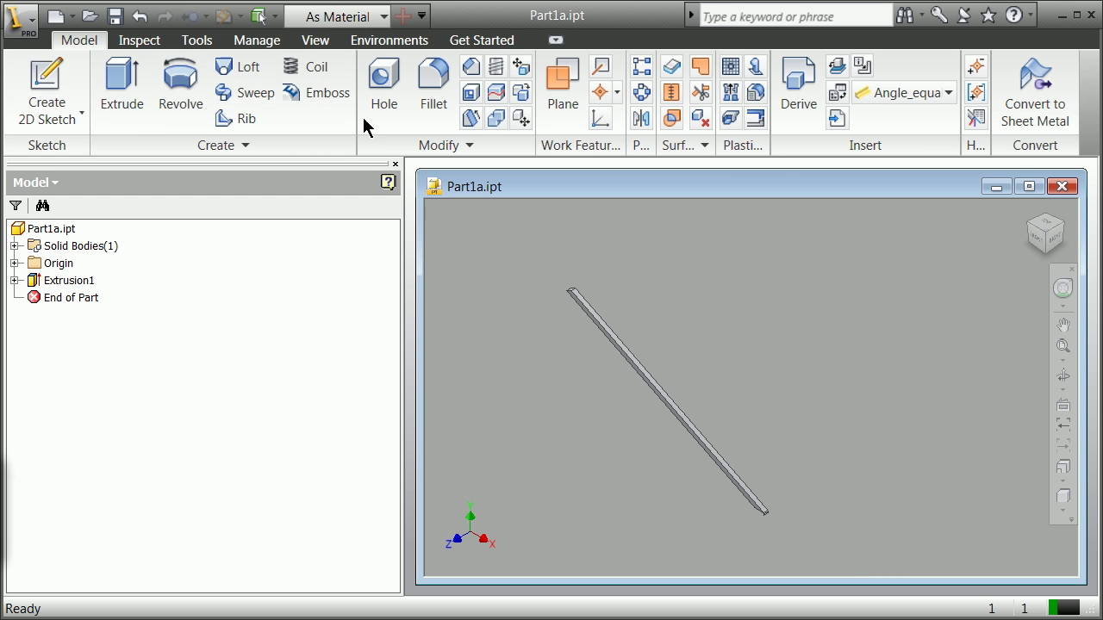
pyautogui.click(13, 34)
pyautogui.click(106, 276)
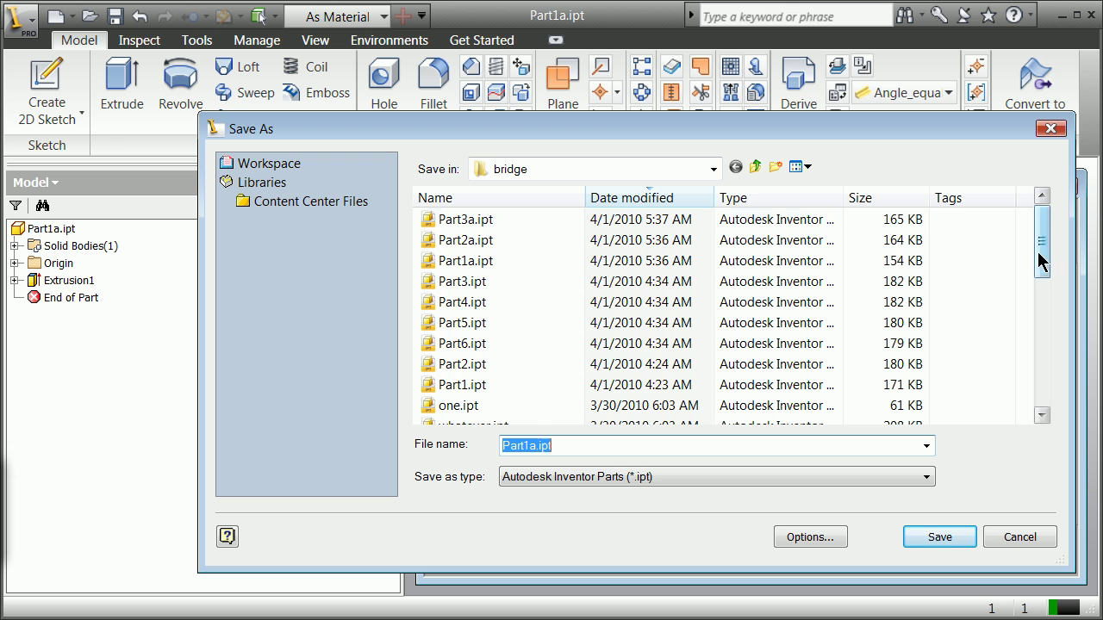
pyautogui.click(526, 446)
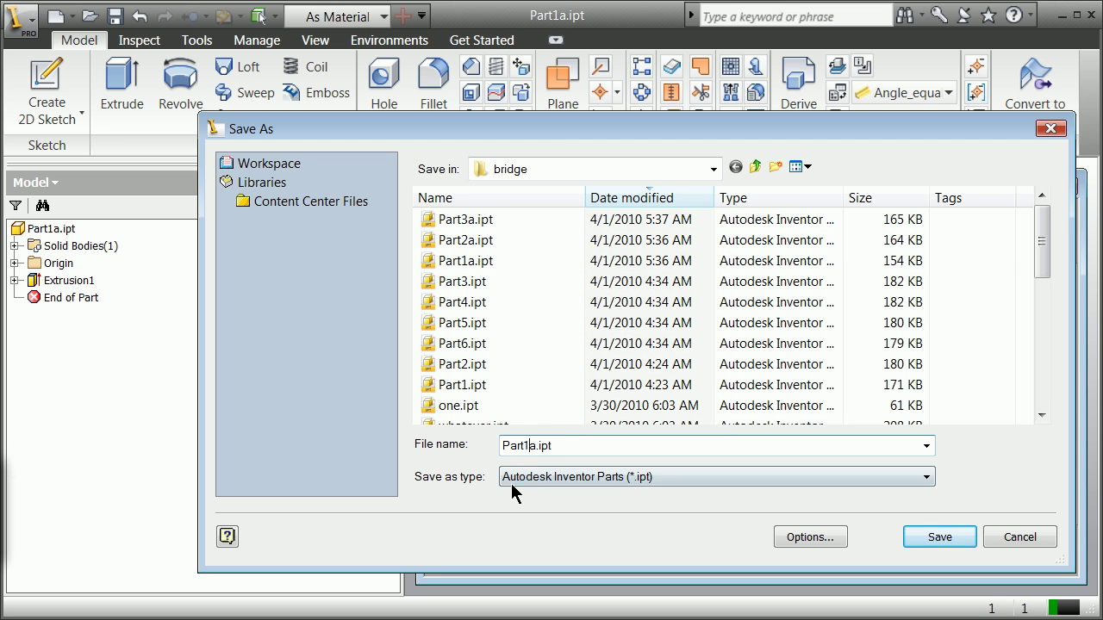
pyautogui.press('BackSpace')
pyautogui.click(932, 537)
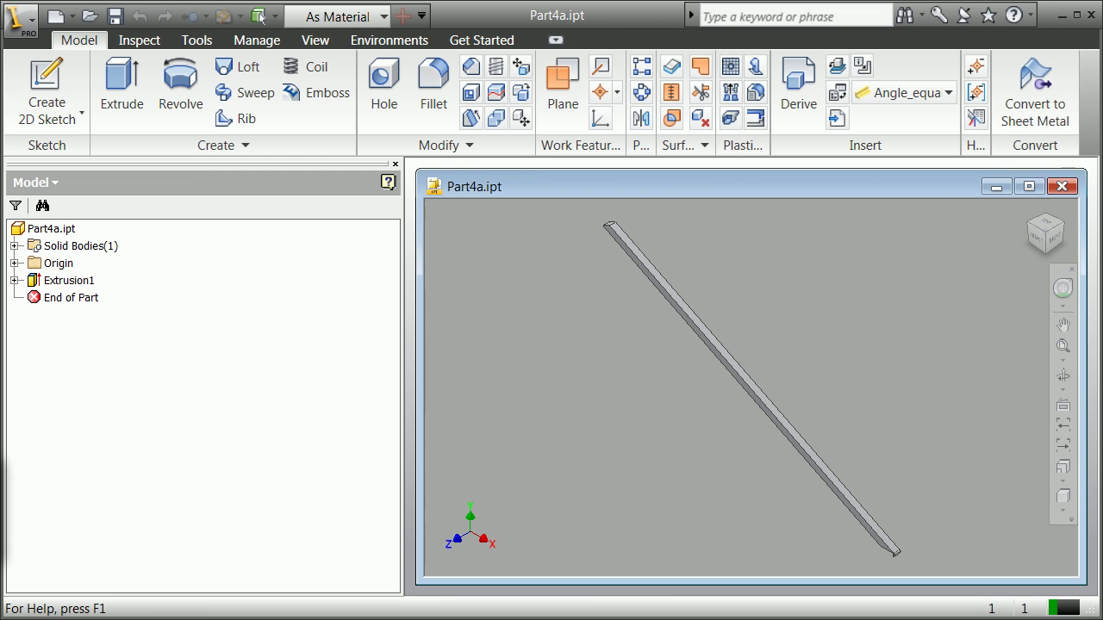
# Close the Part4a part and create a new assembly from the English Standard (in).iam template.
pyautogui.click(1061, 186)
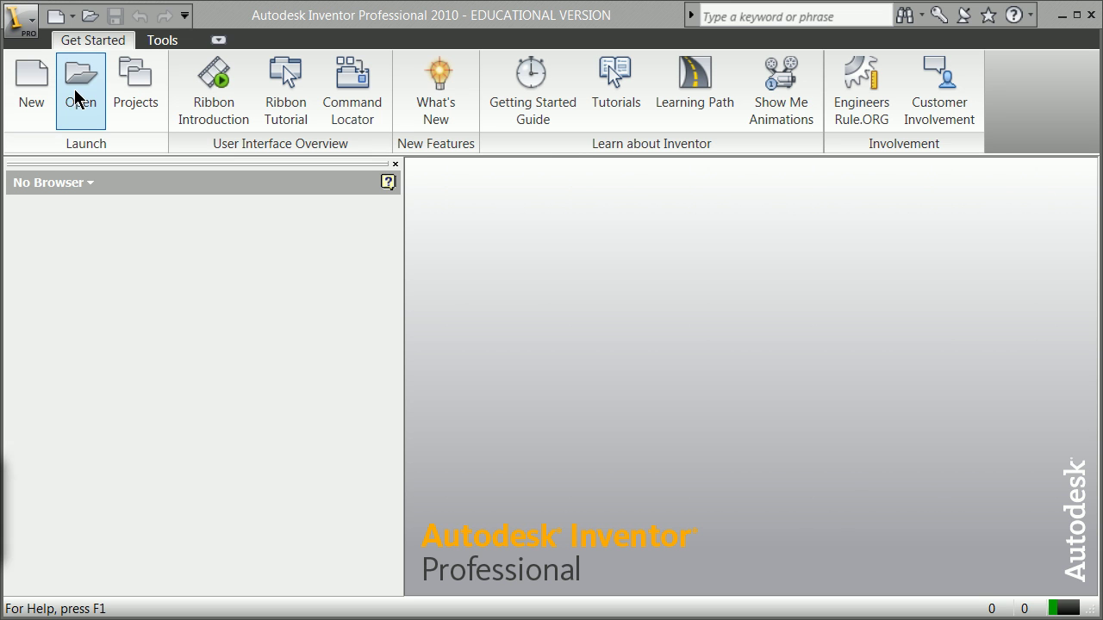
pyautogui.click(32, 97)
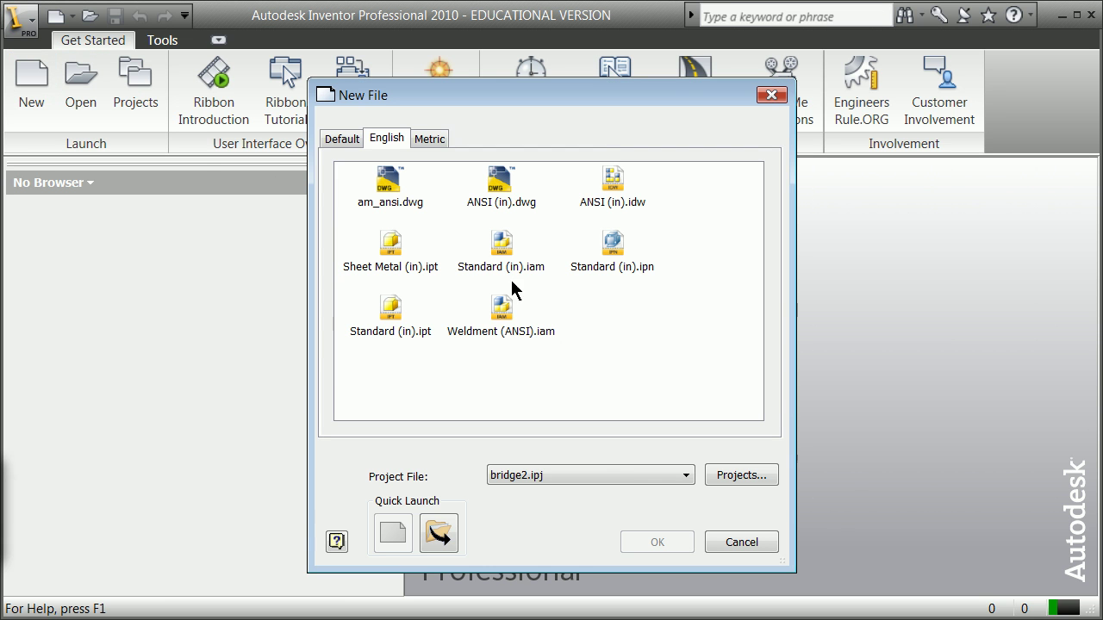
pyautogui.click(505, 245)
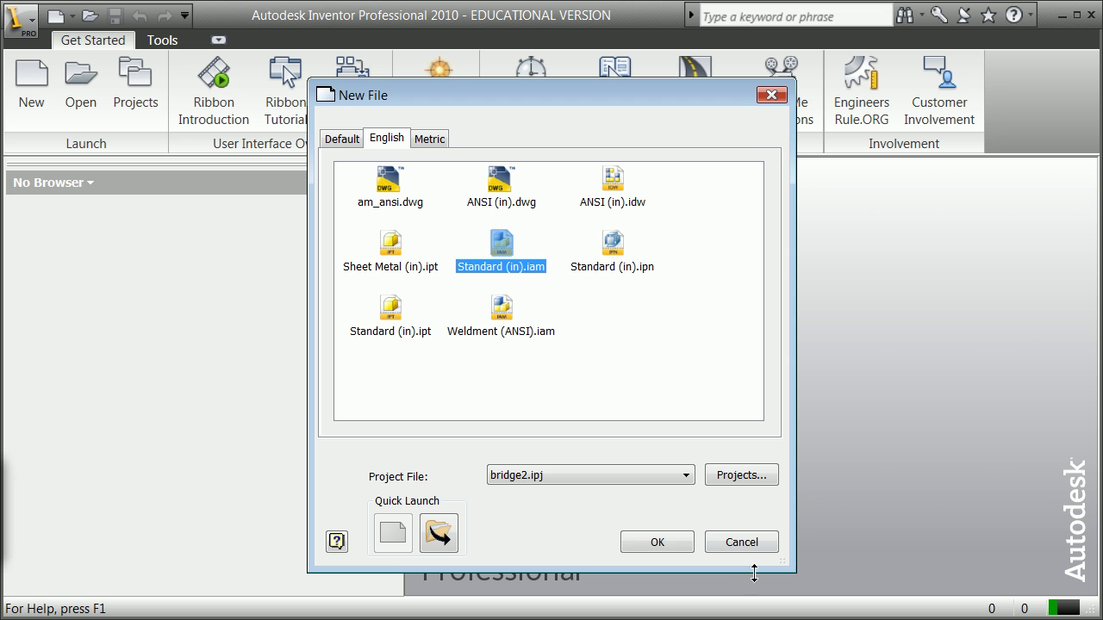
pyautogui.click(653, 542)
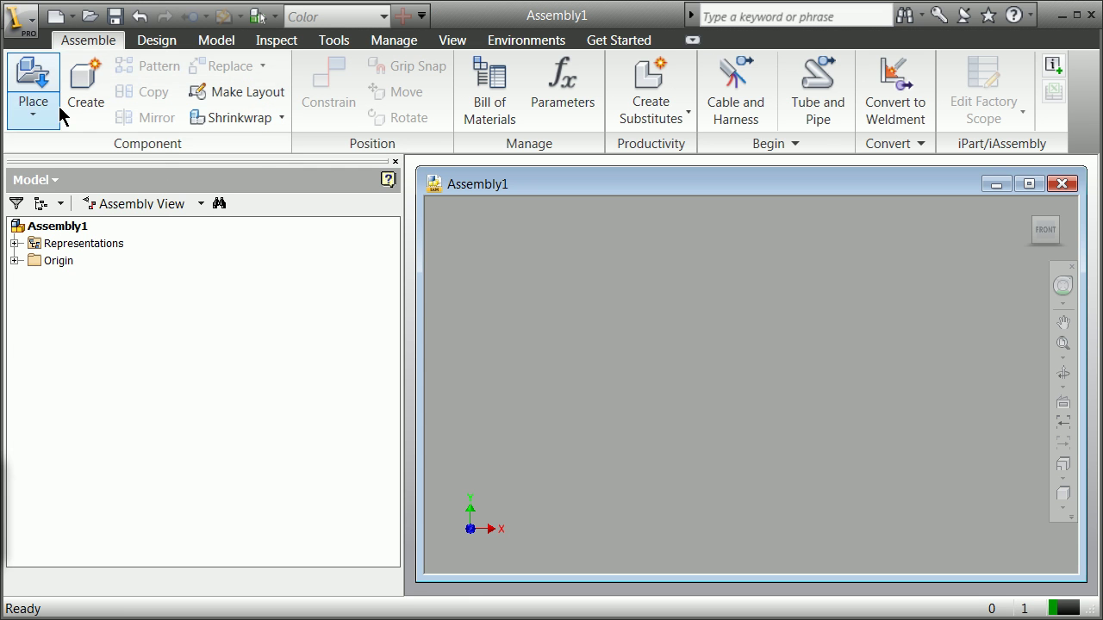
# Place a single instance of Part2a.ipt from the bridge folder in the assembly, accepting the educational watermark.
pyautogui.click(41, 97)
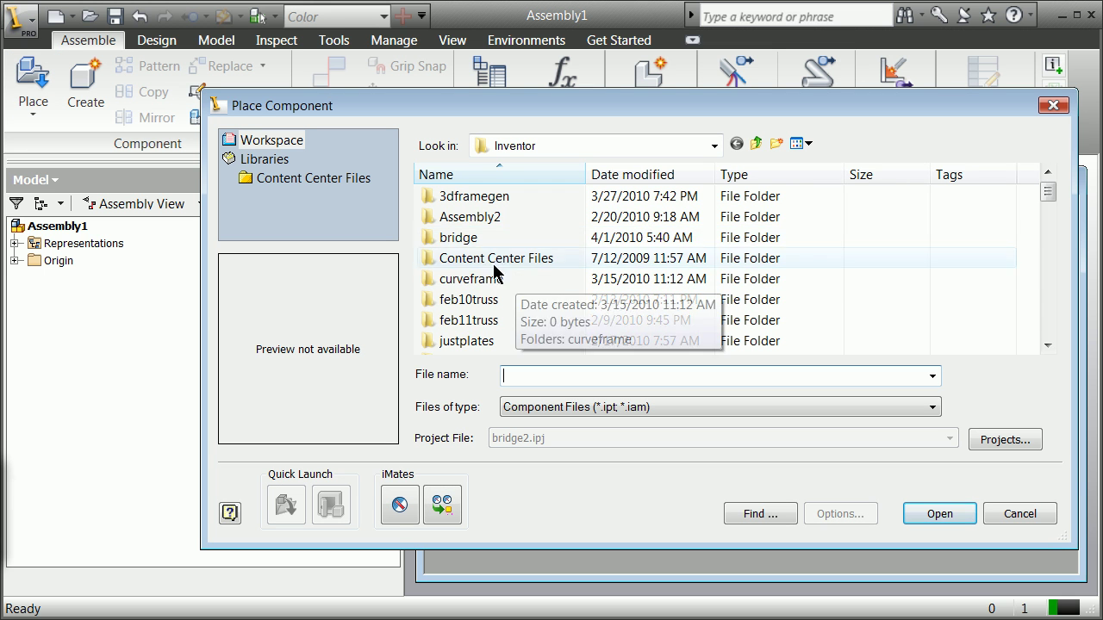
pyautogui.doubleClick(452, 237)
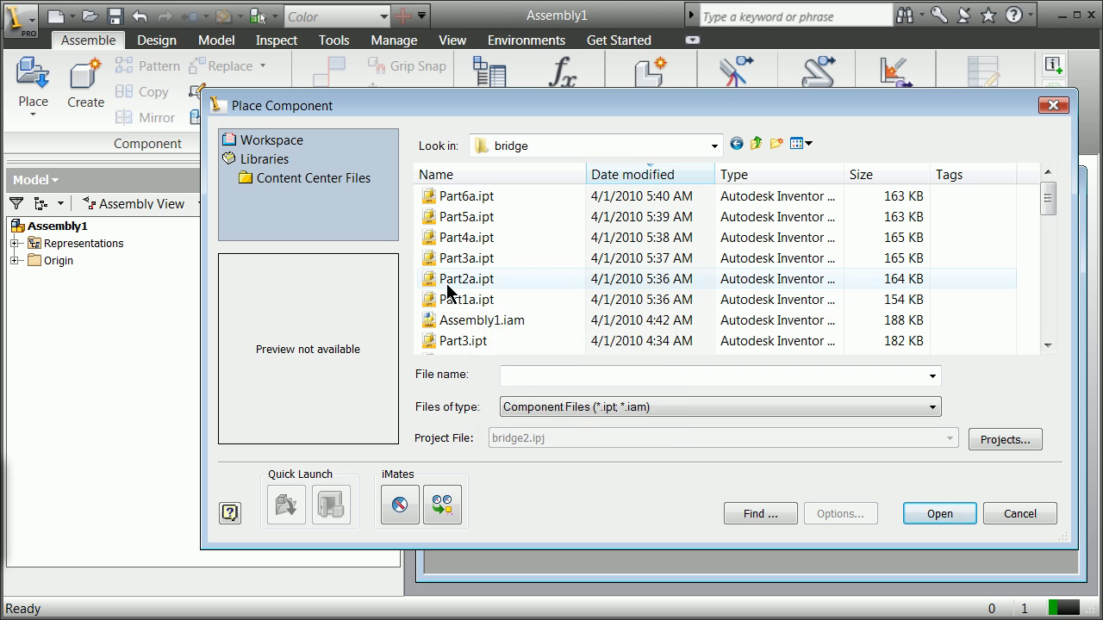
pyautogui.click(449, 280)
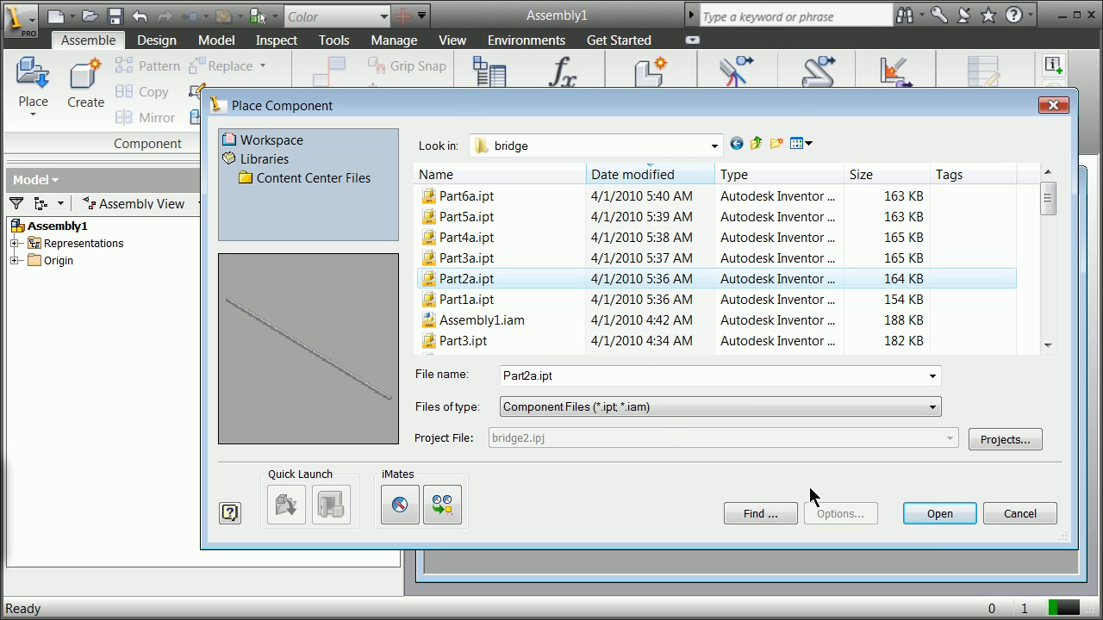
pyautogui.click(939, 515)
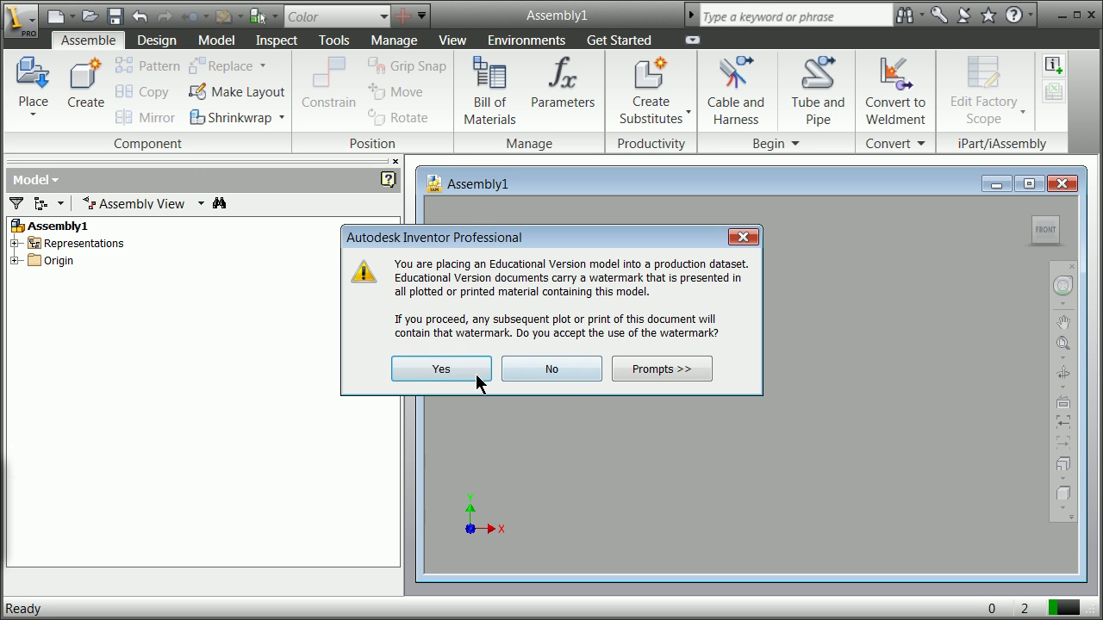
pyautogui.click(456, 372)
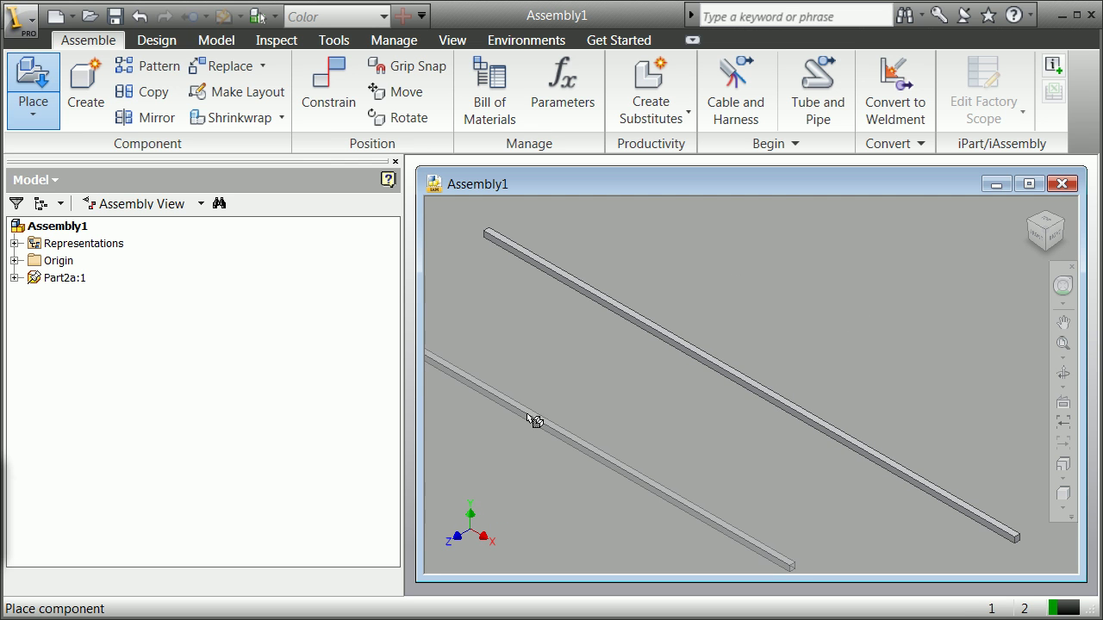
pyautogui.rightClick(531, 421)
pyautogui.click(555, 431)
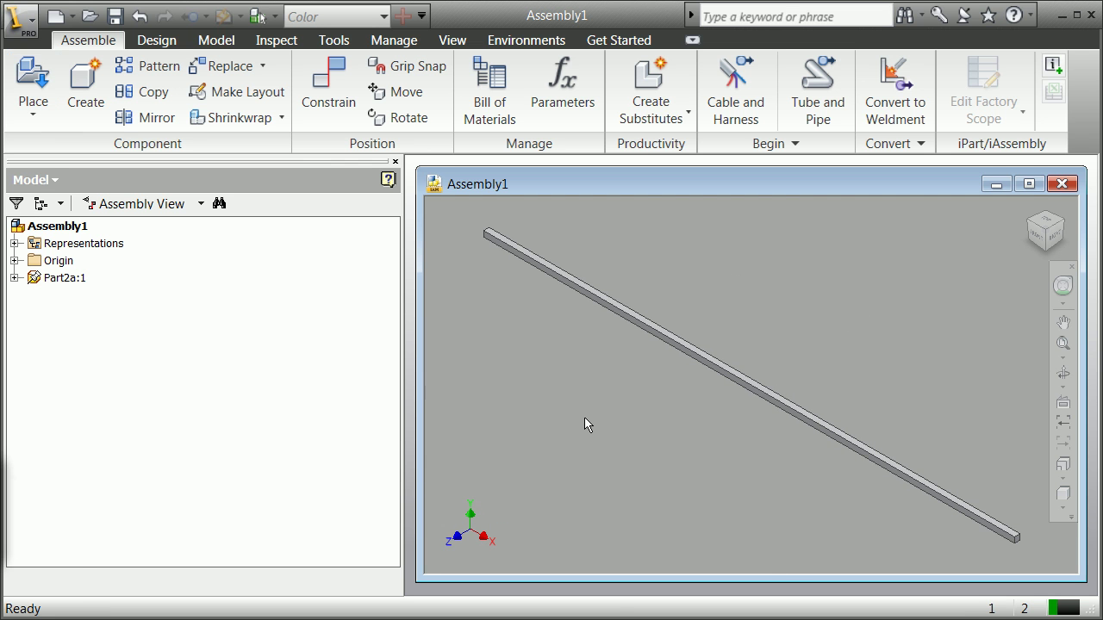
pyautogui.scroll(8, 586, 423)
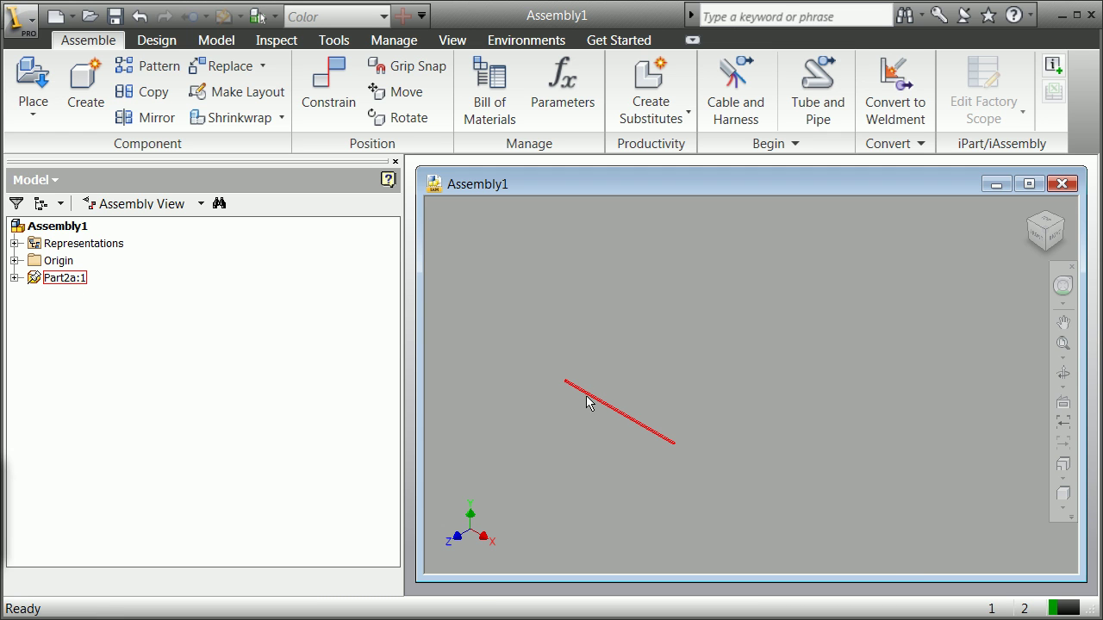
pyautogui.scroll(-5, 586, 402)
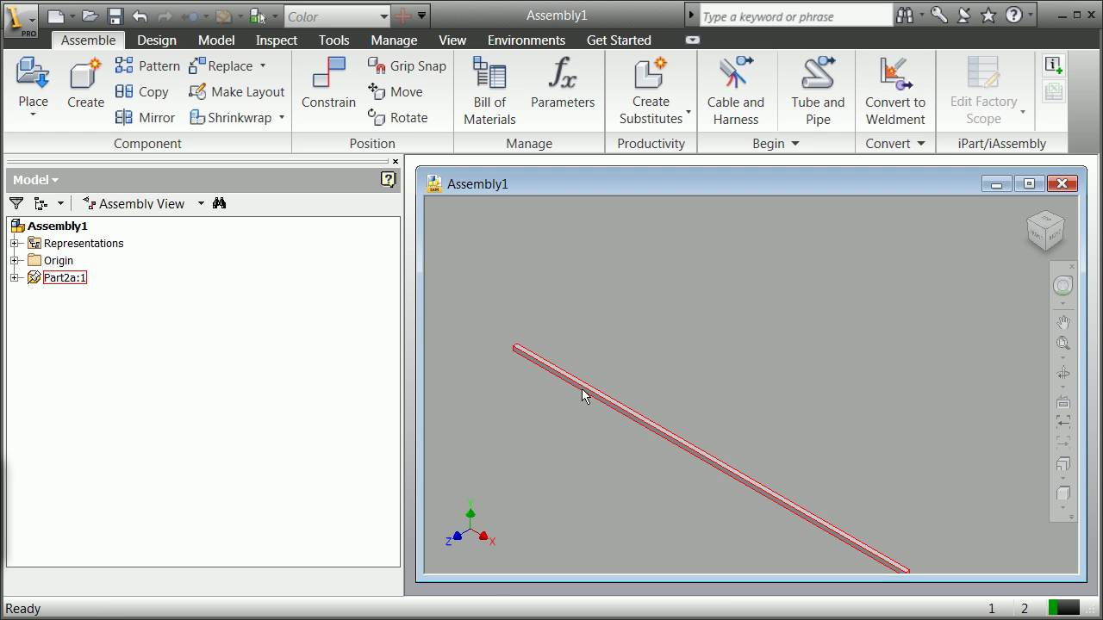
# Turn on the visibility of Part2a's origin center point in the assembly.
pyautogui.click(13, 278)
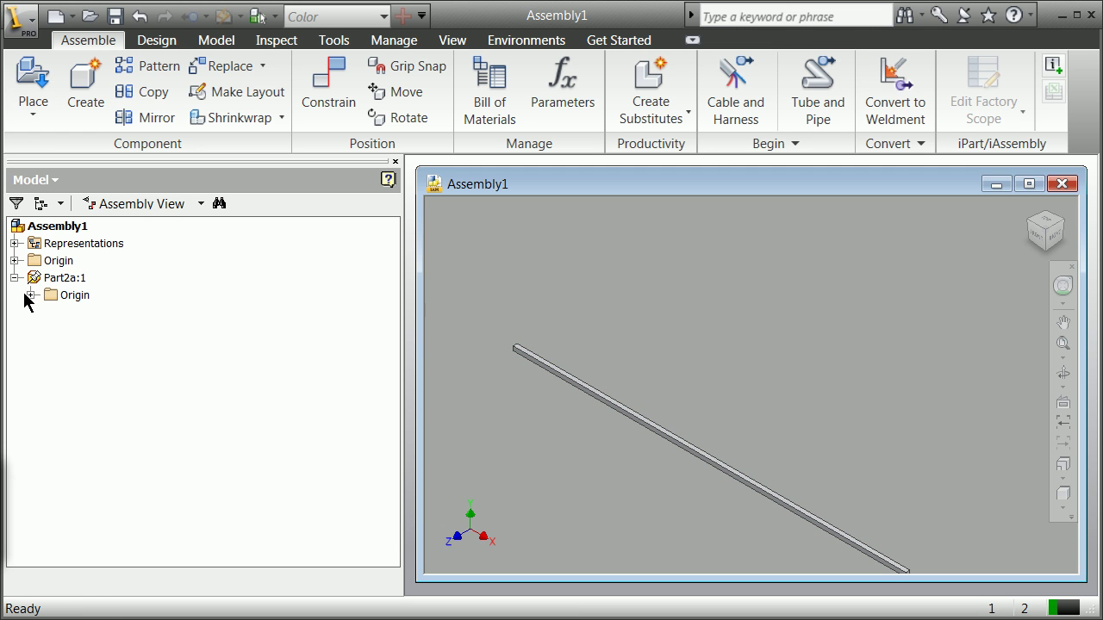
pyautogui.click(31, 296)
pyautogui.click(88, 417)
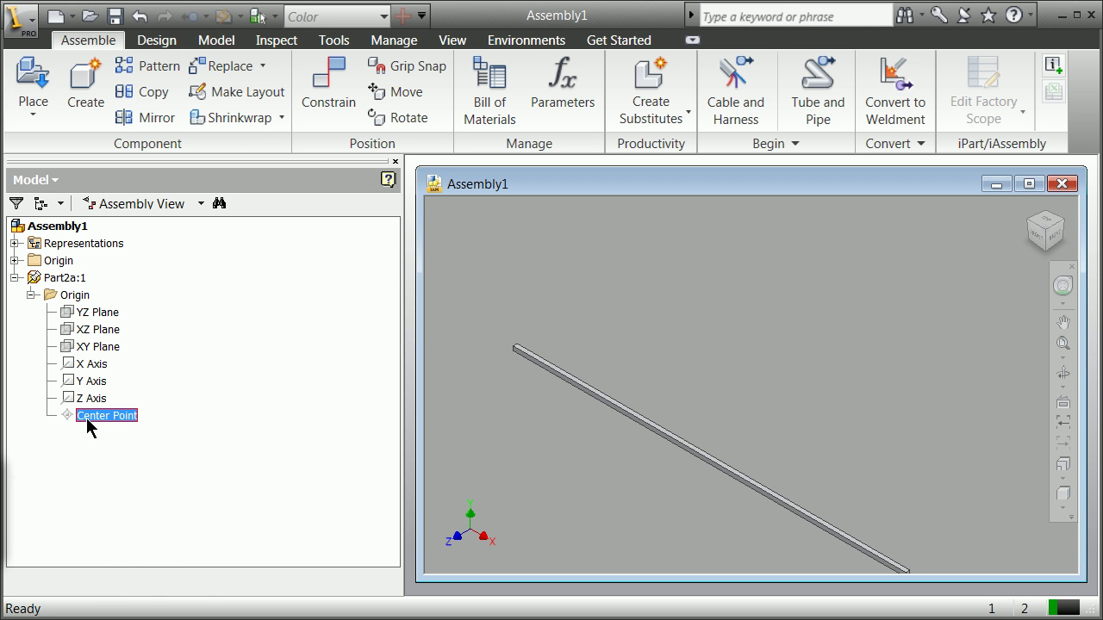
pyautogui.rightClick(87, 421)
pyautogui.click(131, 514)
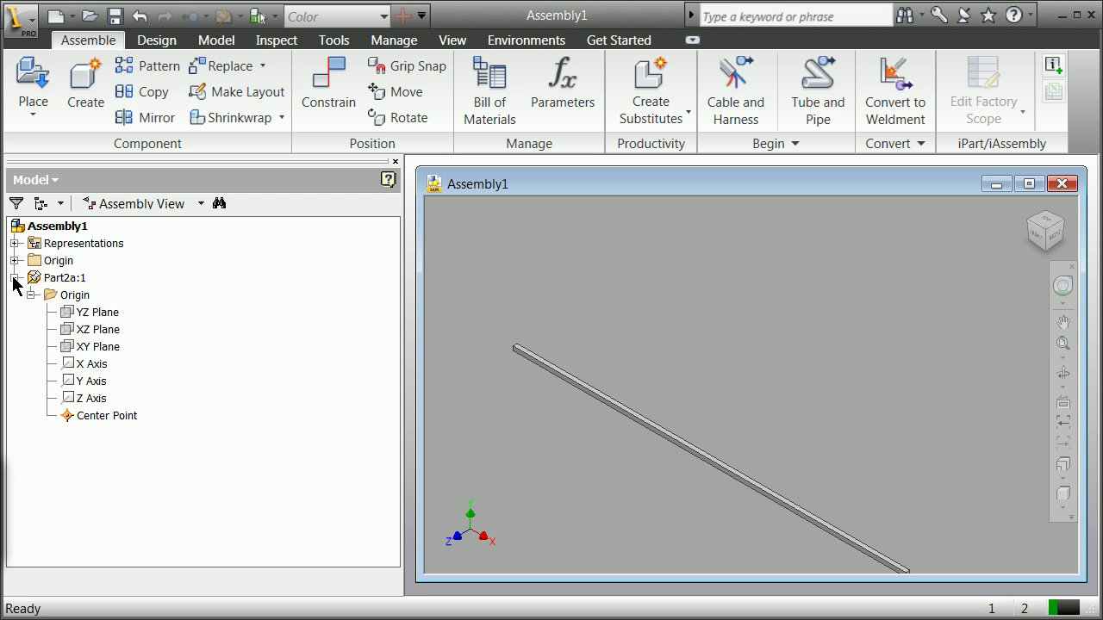
pyautogui.scroll(-5, 499, 429)
pyautogui.scroll(2, 454, 426)
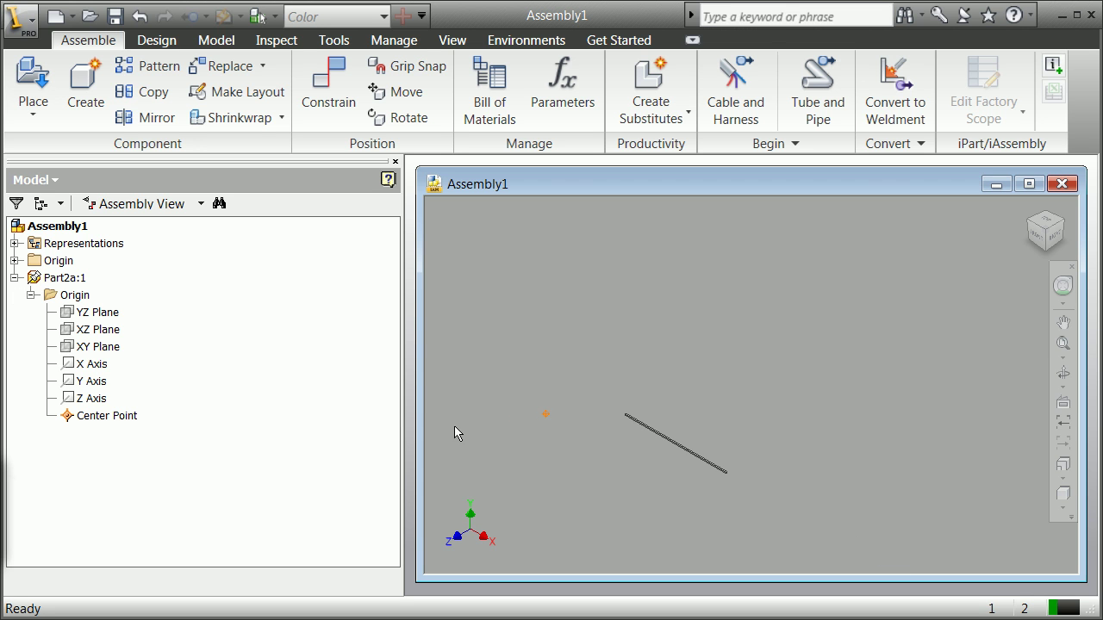
pyautogui.scroll(5, 663, 450)
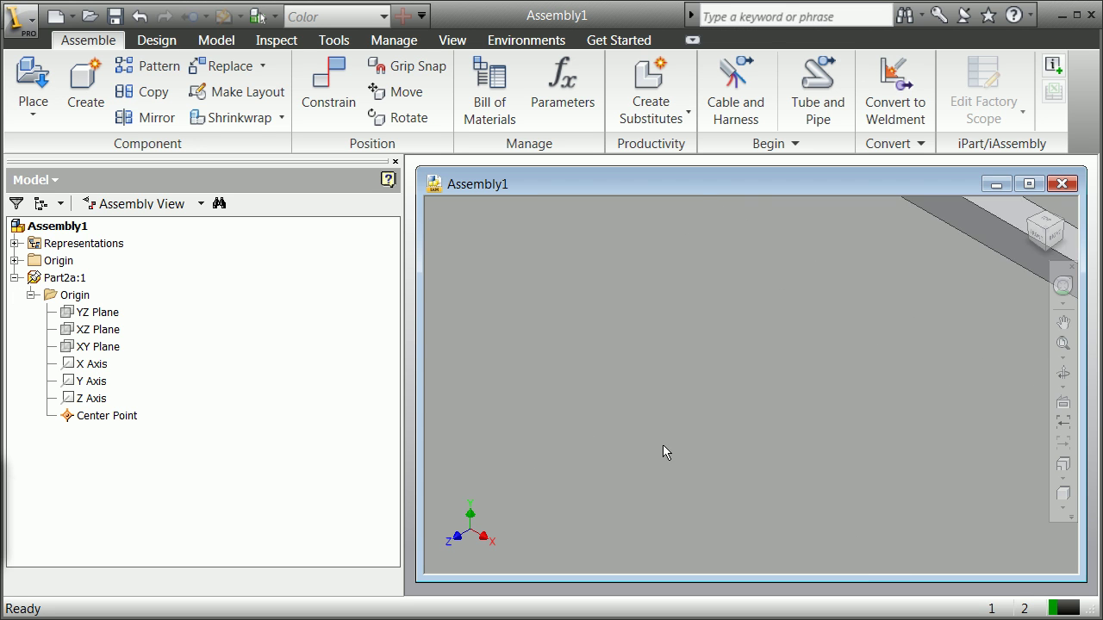
pyautogui.scroll(-4, 659, 443)
pyautogui.scroll(-3, 650, 442)
pyautogui.scroll(3, 603, 444)
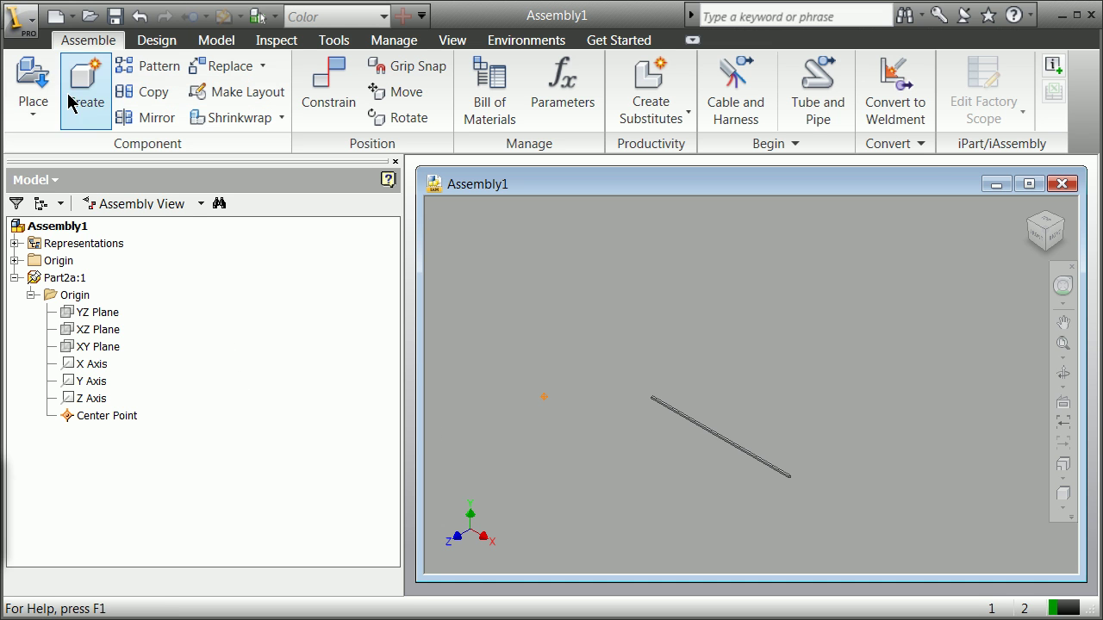
pyautogui.click(32, 93)
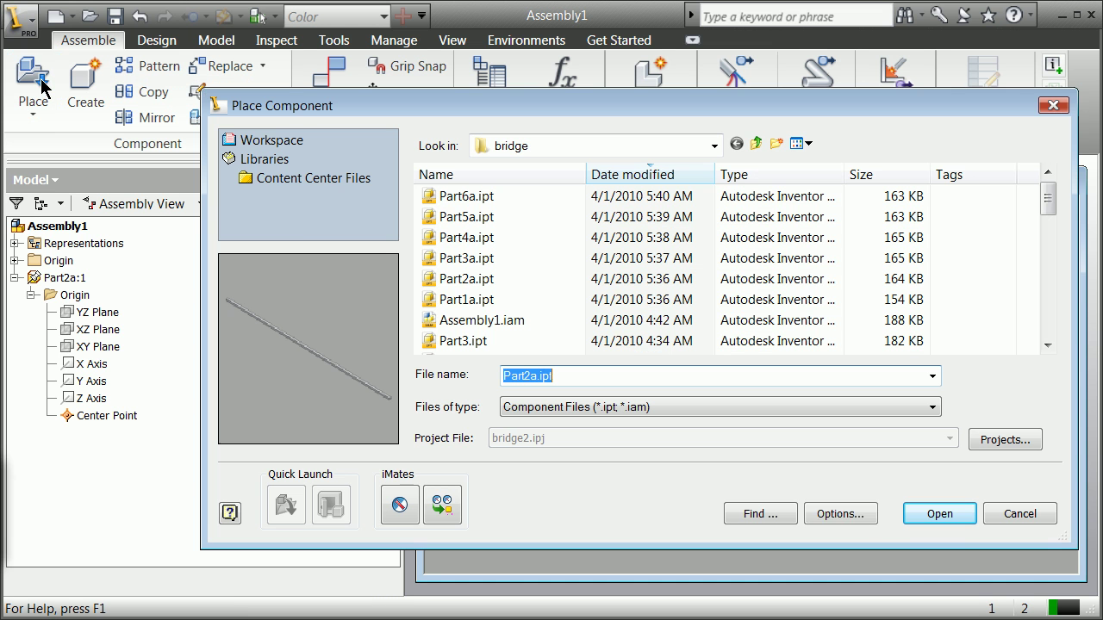
pyautogui.click(461, 278)
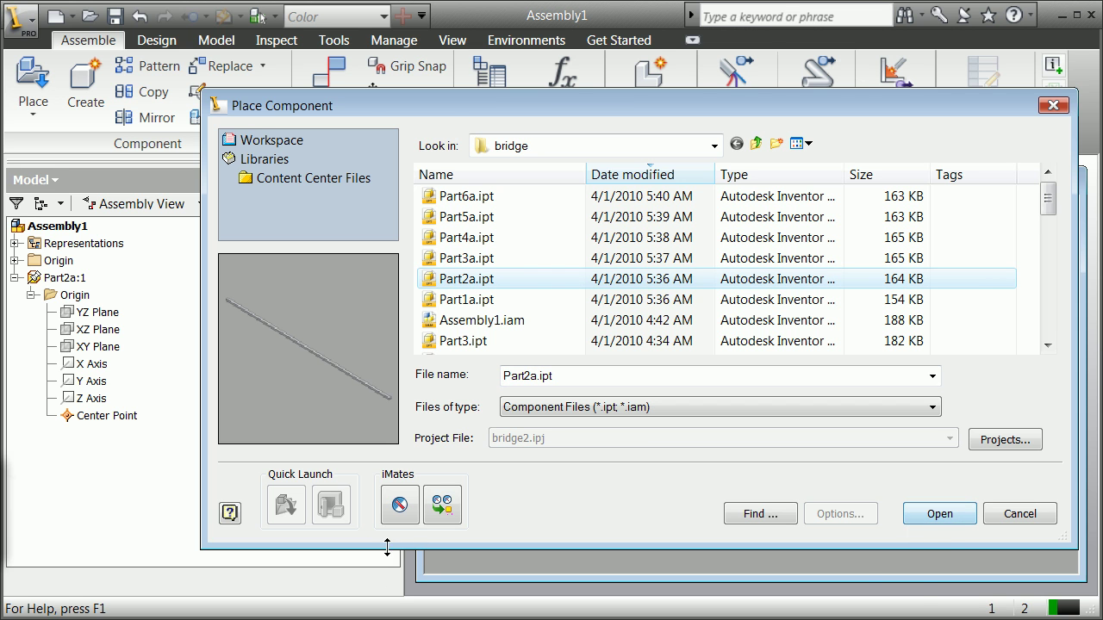
pyautogui.click(948, 515)
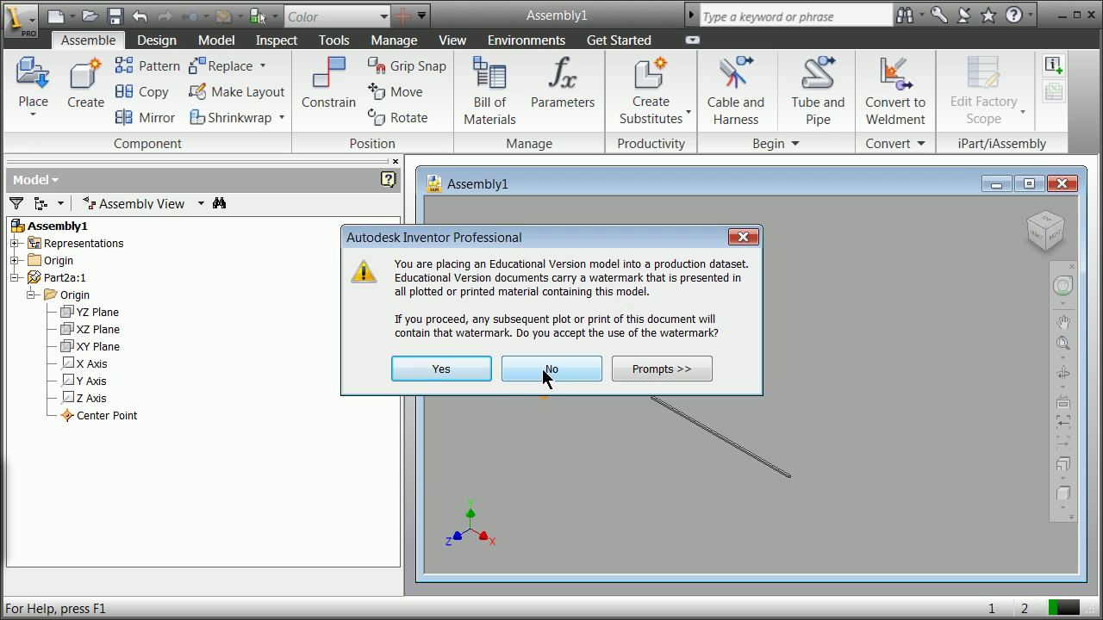
pyautogui.click(465, 372)
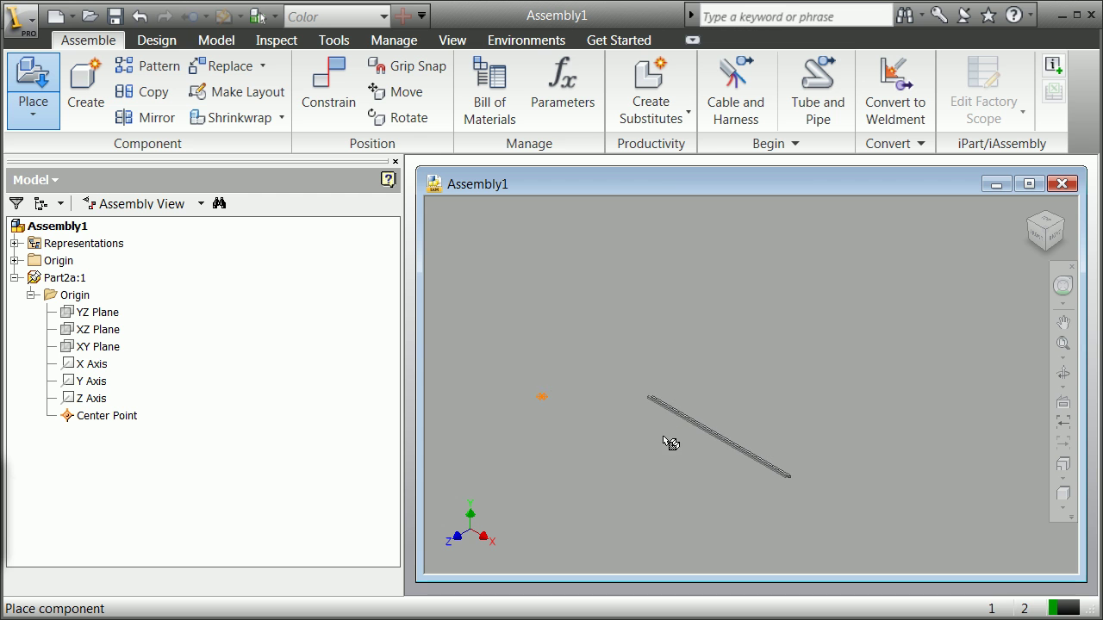
pyautogui.rightClick(729, 415)
pyautogui.click(773, 427)
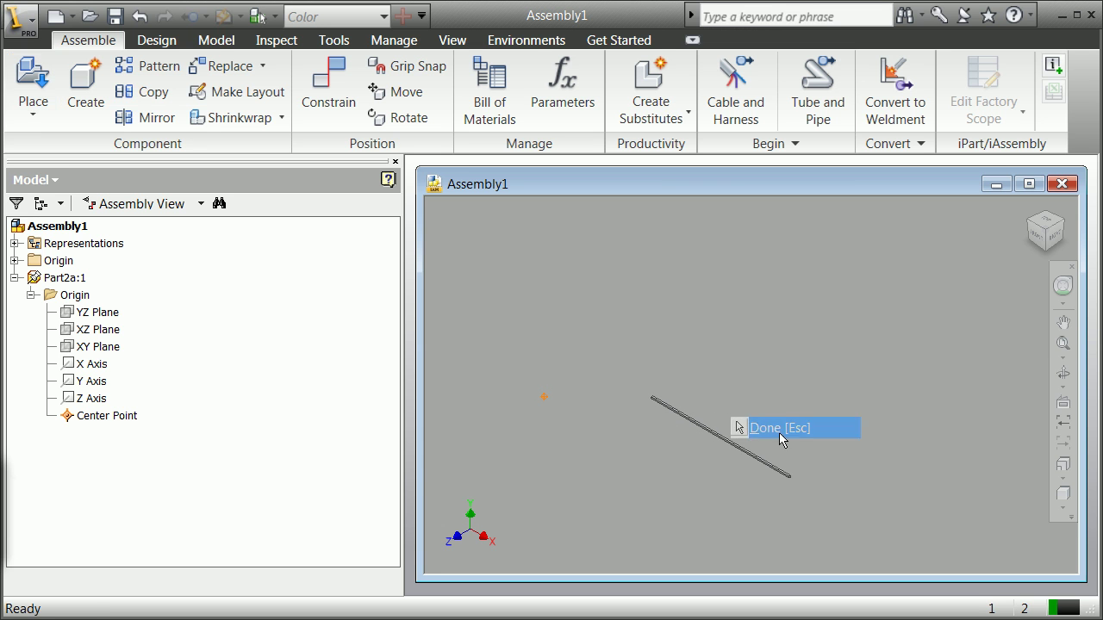
pyautogui.click(19, 17)
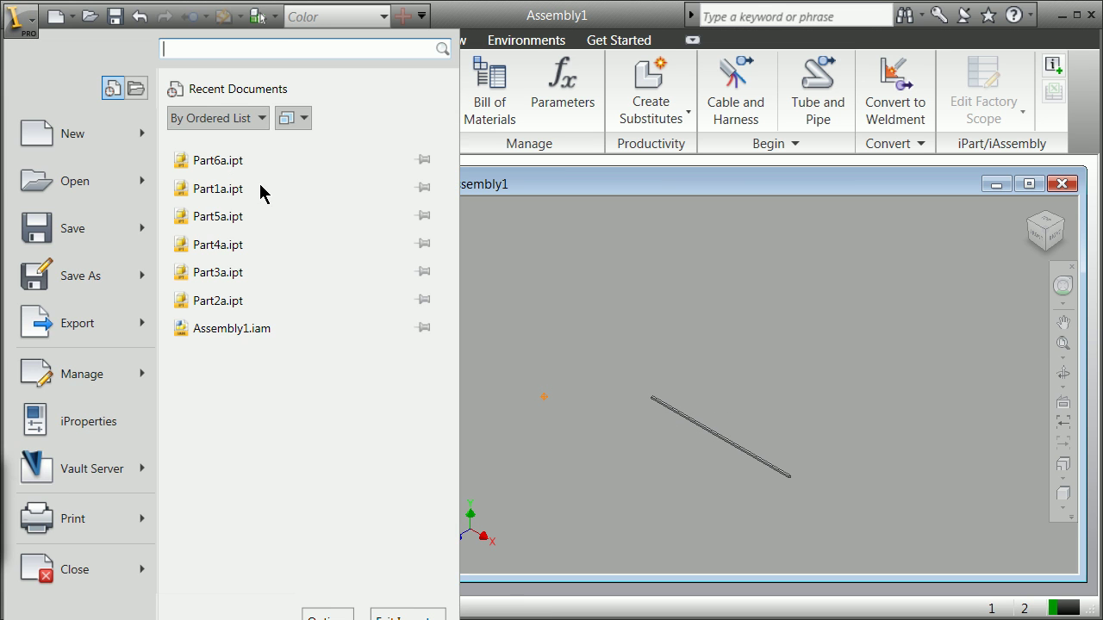
pyautogui.click(730, 355)
# Place a single instance of Part3a.ipt from the bridge folder above Part2a in the assembly, accepting the educational watermark.
pyautogui.click(35, 91)
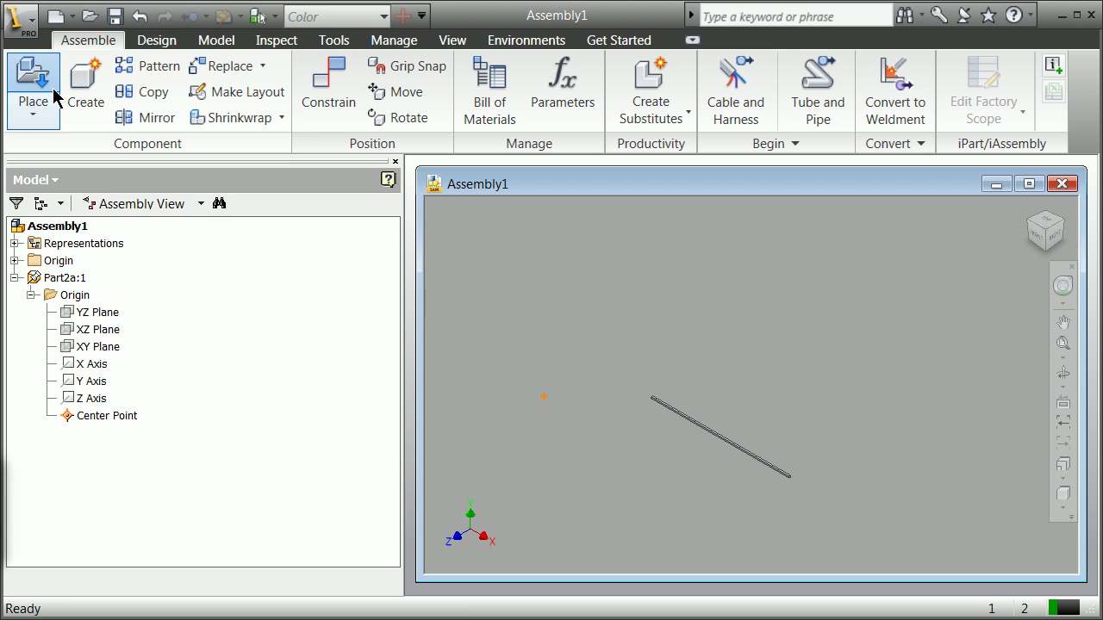
pyautogui.click(482, 261)
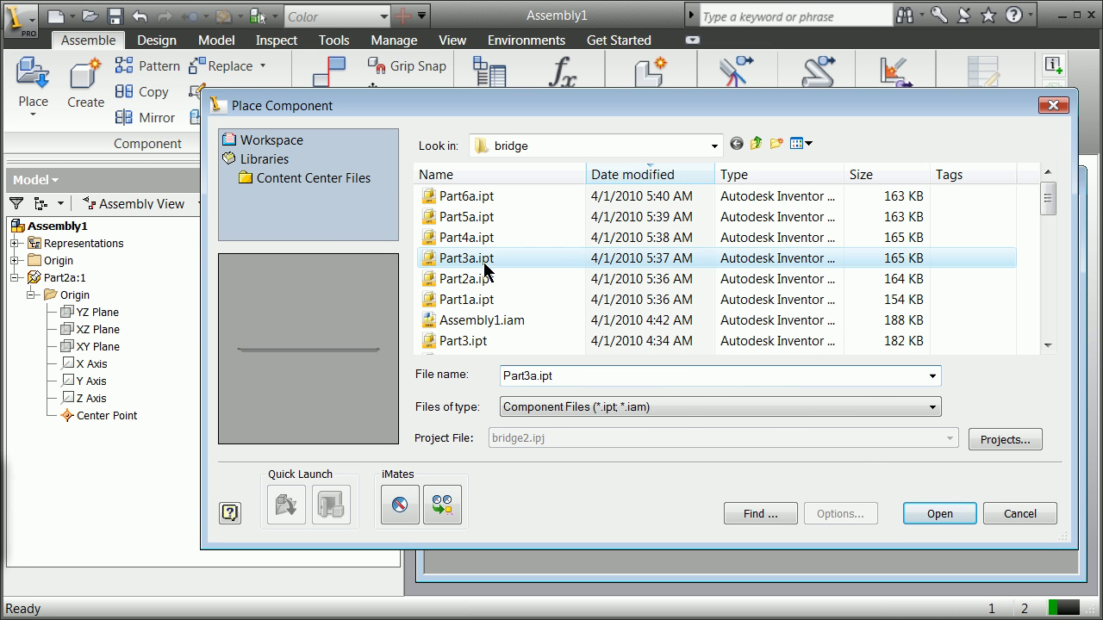
pyautogui.click(951, 521)
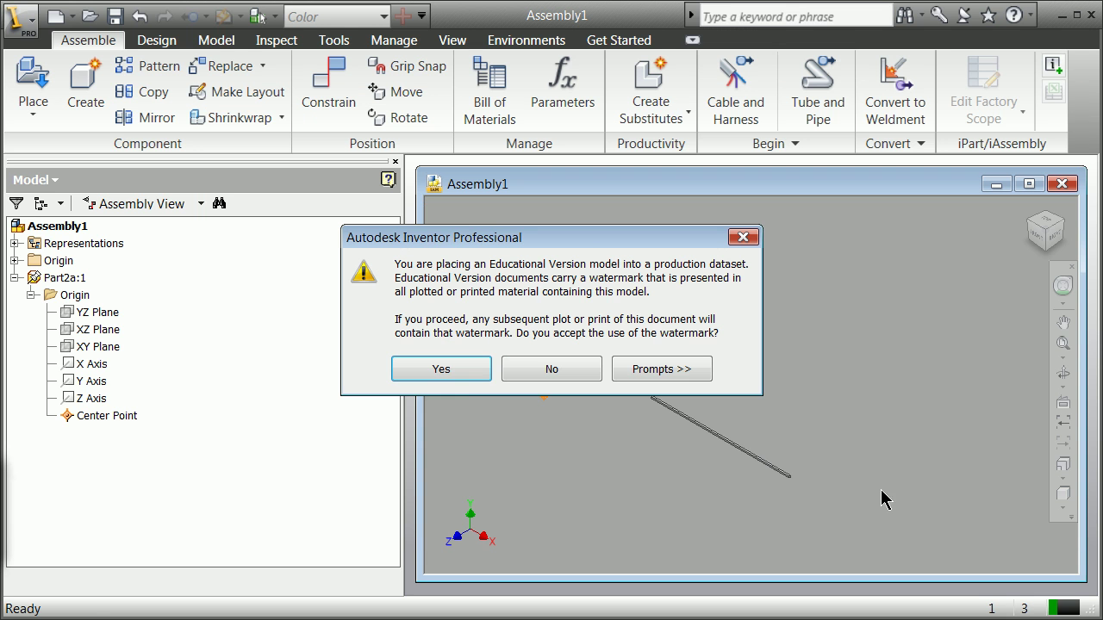
pyautogui.click(468, 369)
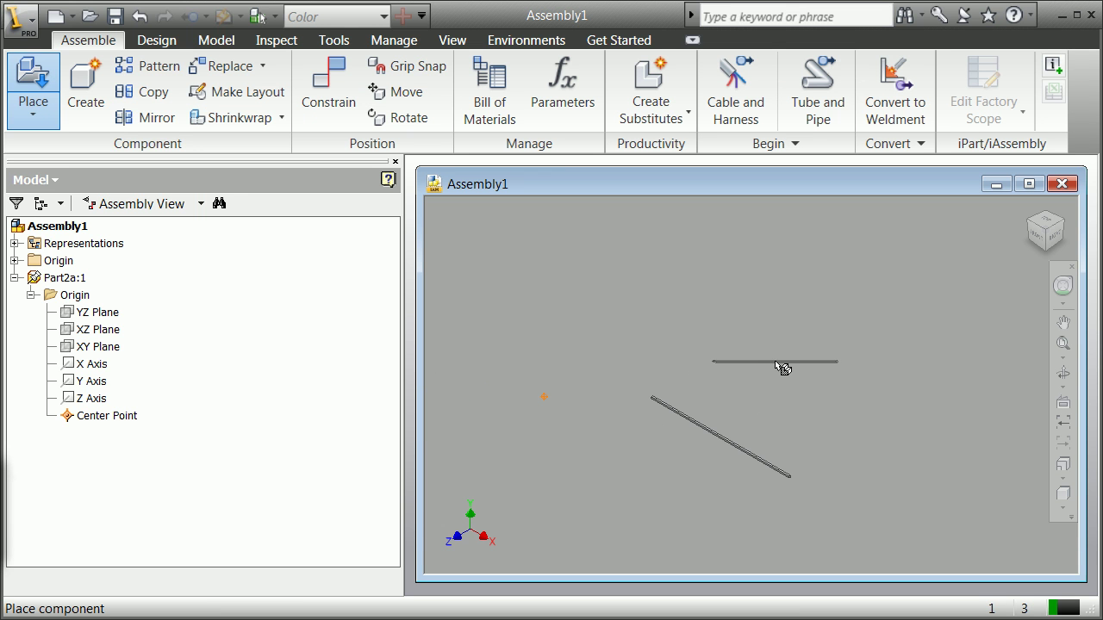
pyautogui.rightClick(770, 365)
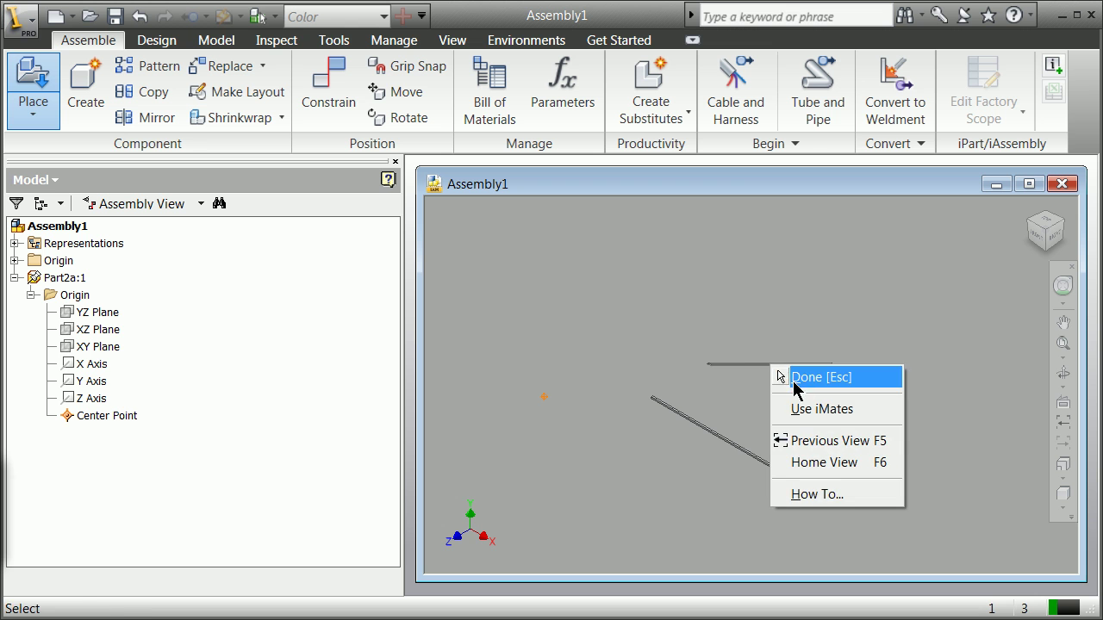
pyautogui.click(827, 503)
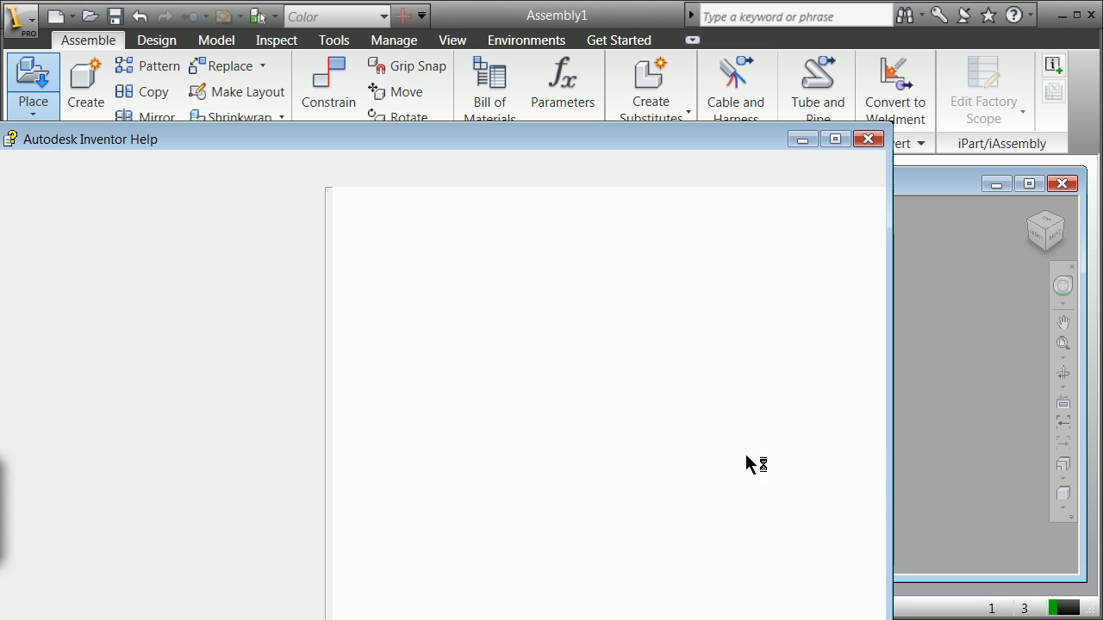
pyautogui.click(867, 139)
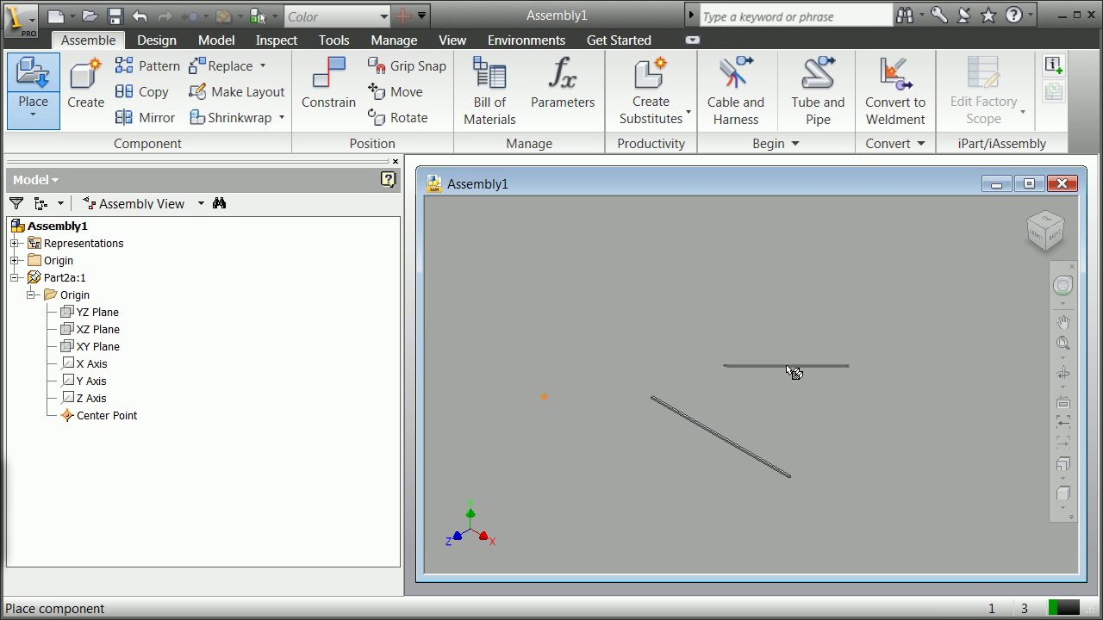
pyautogui.click(763, 389)
pyautogui.rightClick(680, 408)
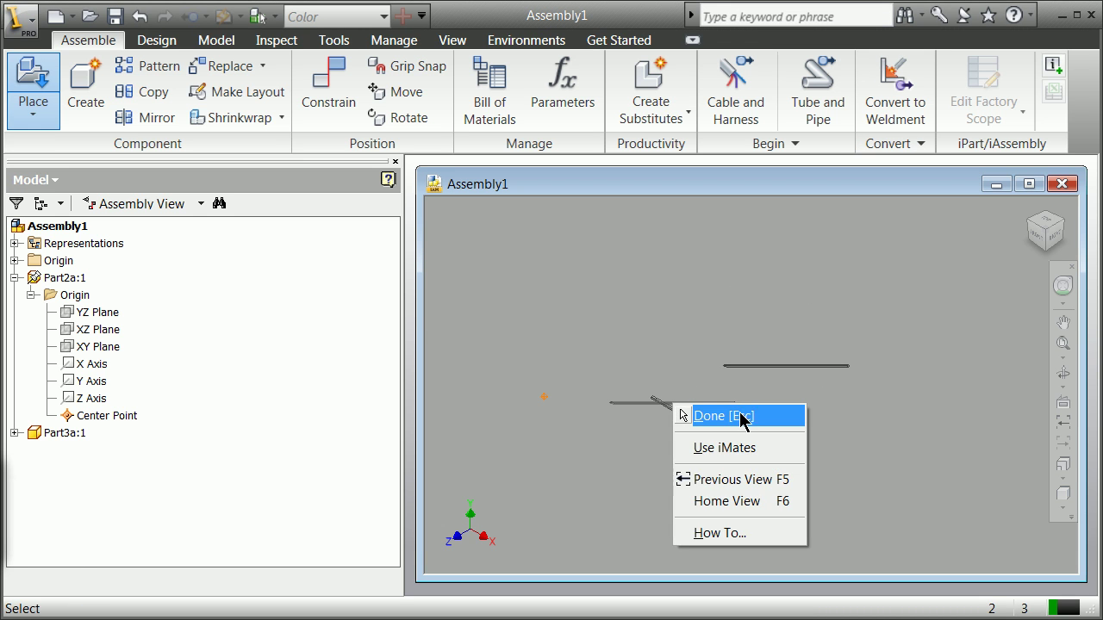
pyautogui.click(694, 414)
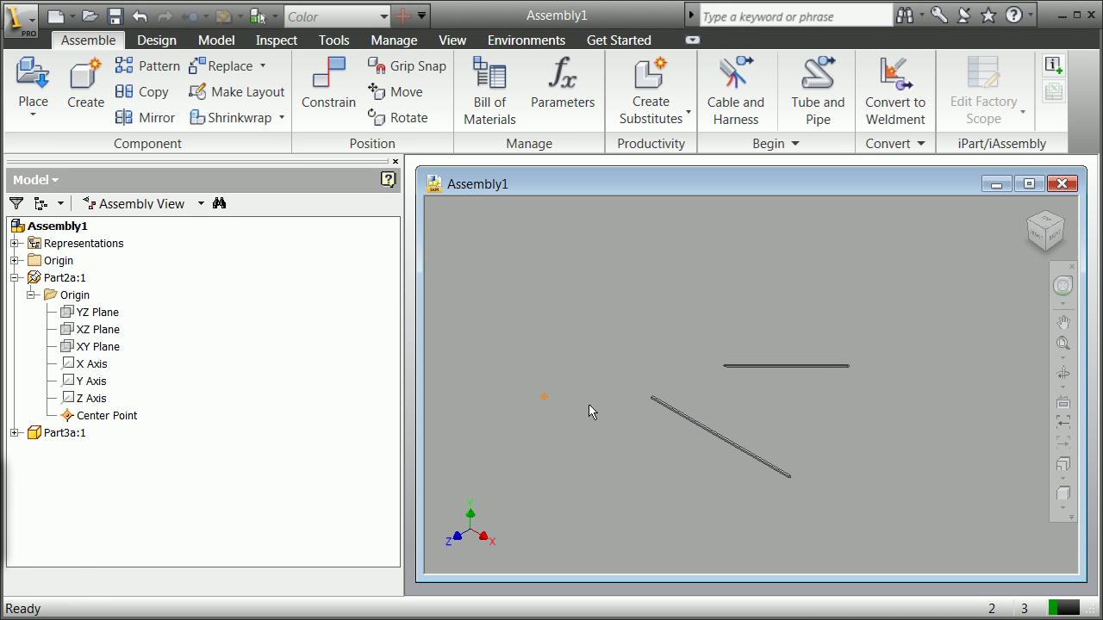
# Turn on the visibility of Part3a's origin center point in the assembly.
pyautogui.click(15, 433)
pyautogui.click(31, 450)
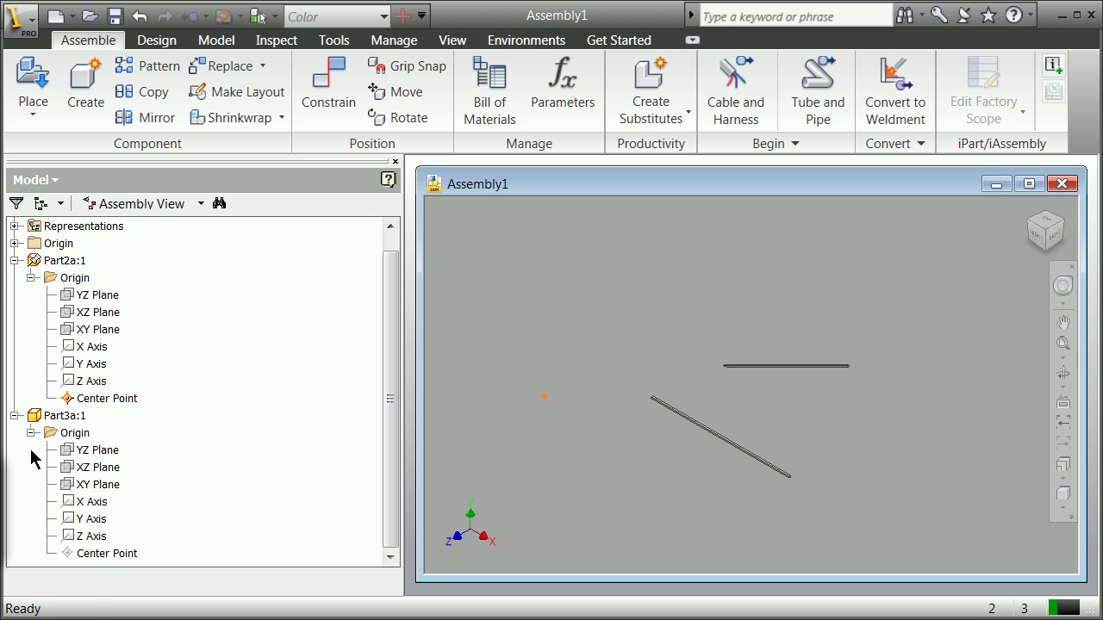
pyautogui.rightClick(73, 558)
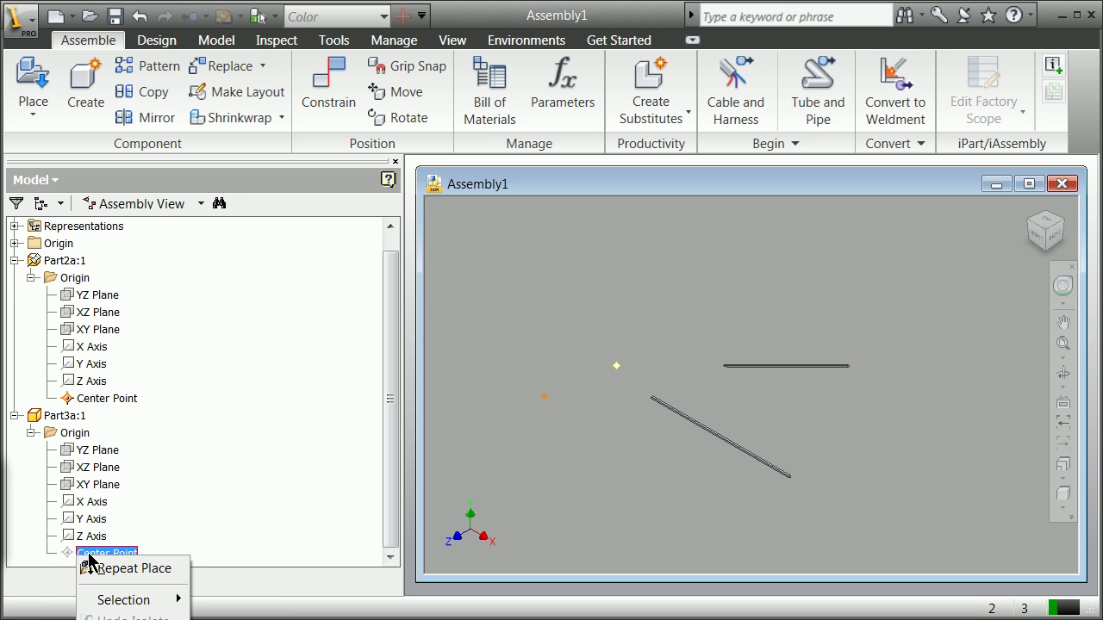
pyautogui.click(120, 619)
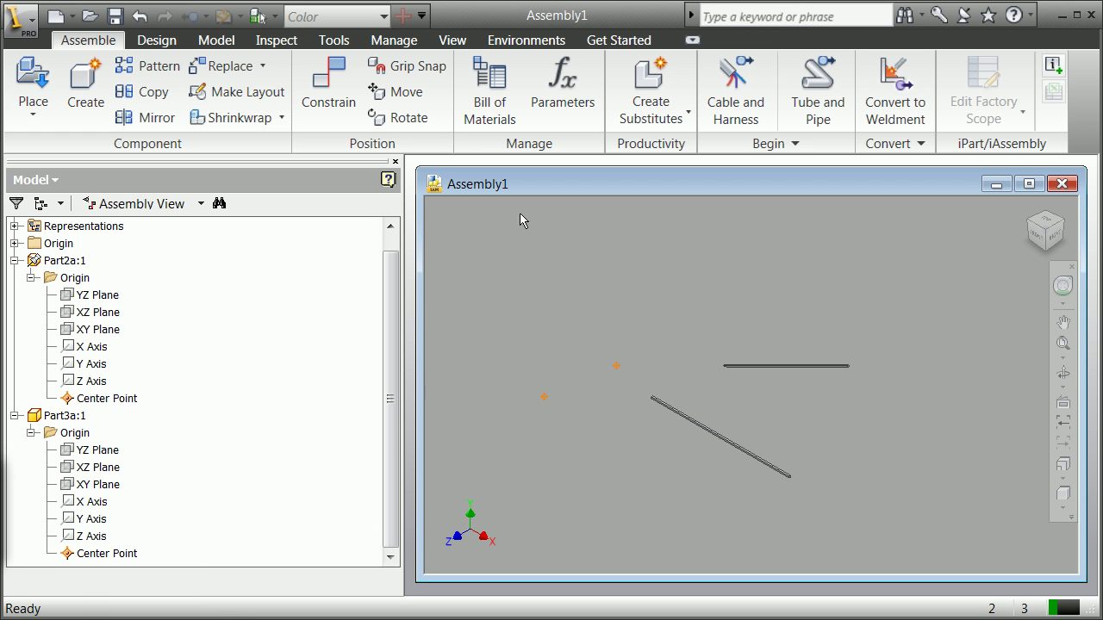
# Use Grip Snap with Free Drag to move Part3a so its center point coincides with Part2a's, and collapse both parts in the browser.
pyautogui.click(407, 67)
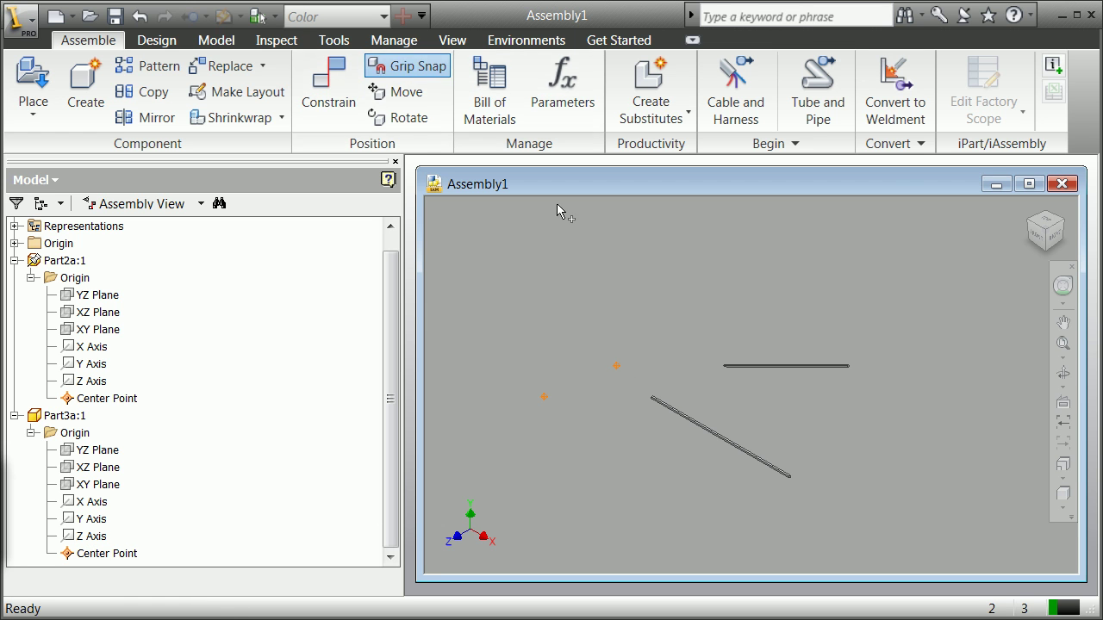
pyautogui.click(617, 367)
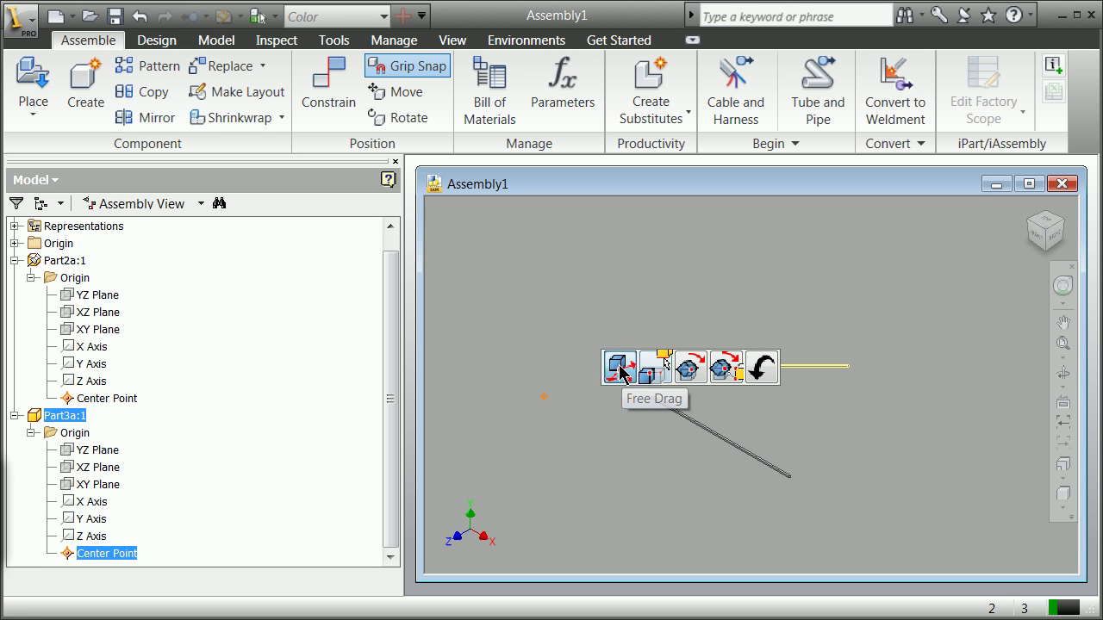
pyautogui.click(619, 368)
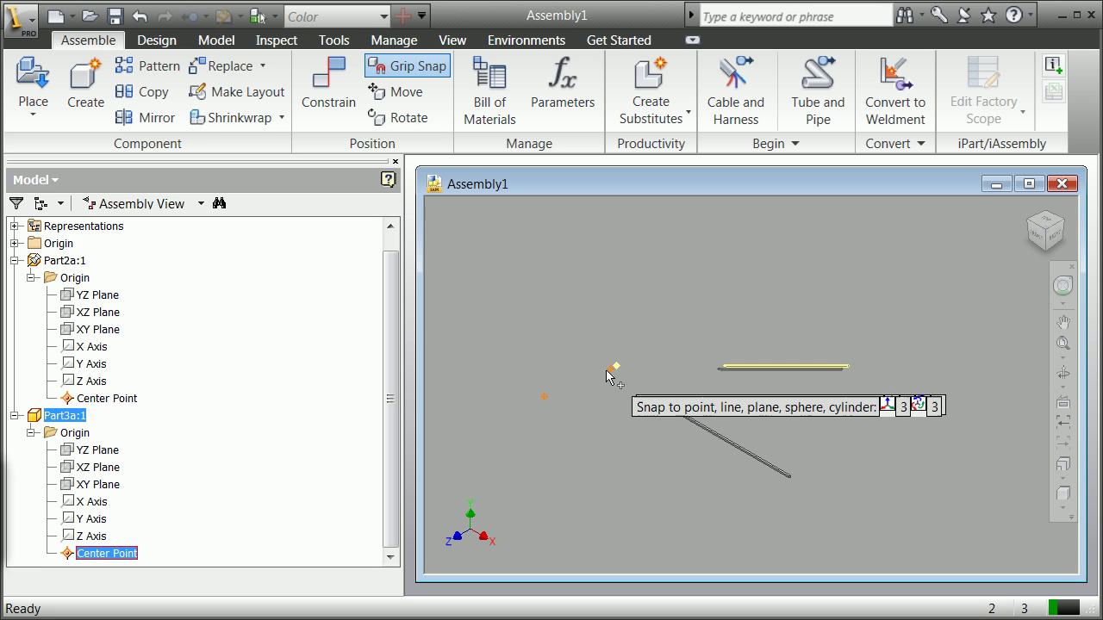
pyautogui.click(543, 398)
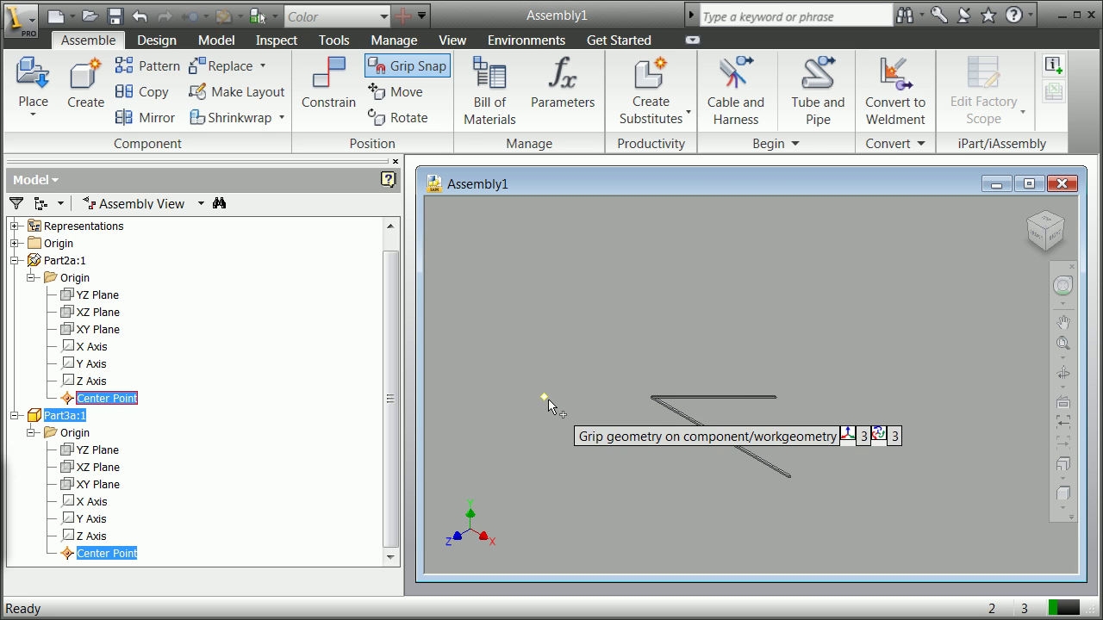
pyautogui.rightClick(578, 332)
pyautogui.click(635, 344)
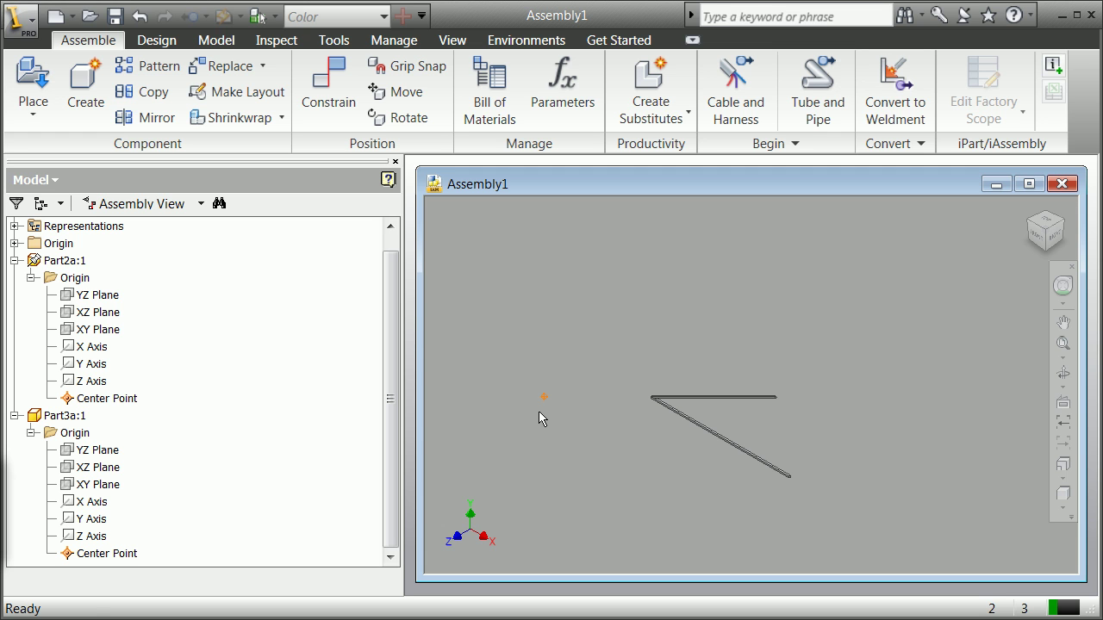
pyautogui.click(14, 416)
pyautogui.click(14, 278)
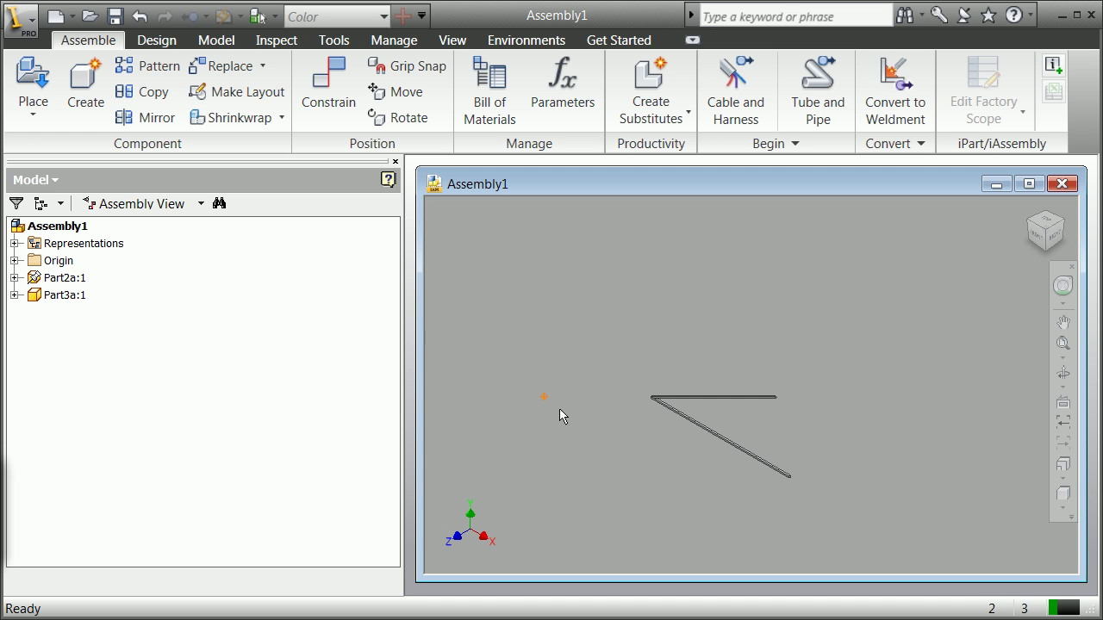
# Place a single instance of Part4a.ipt from the bridge folder beside the two existing members, accepting the educational watermark.
pyautogui.click(39, 94)
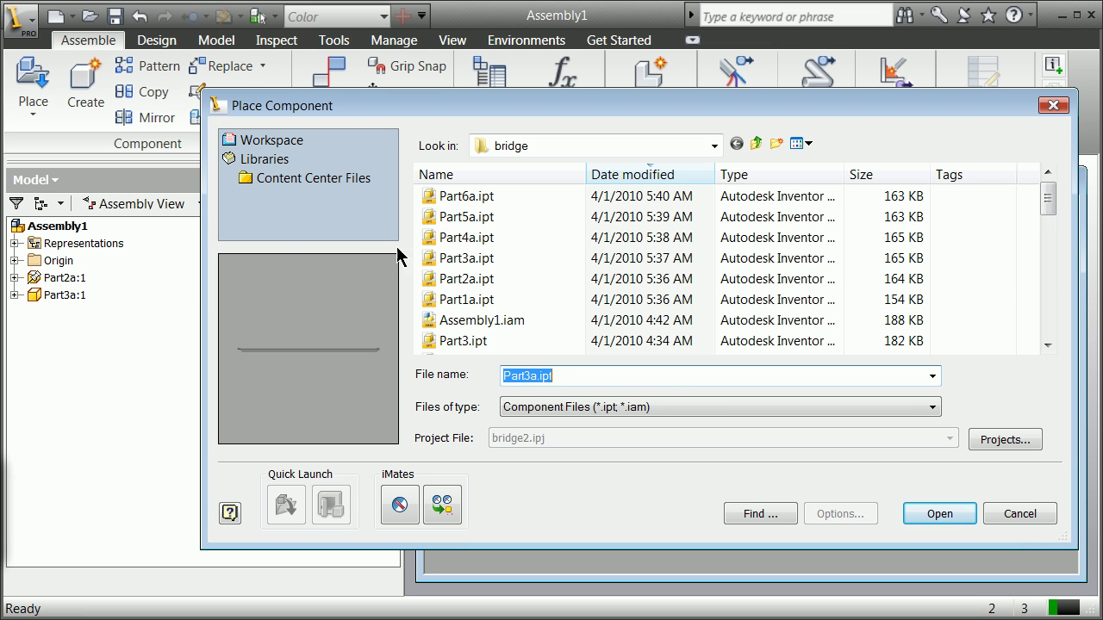
pyautogui.click(465, 238)
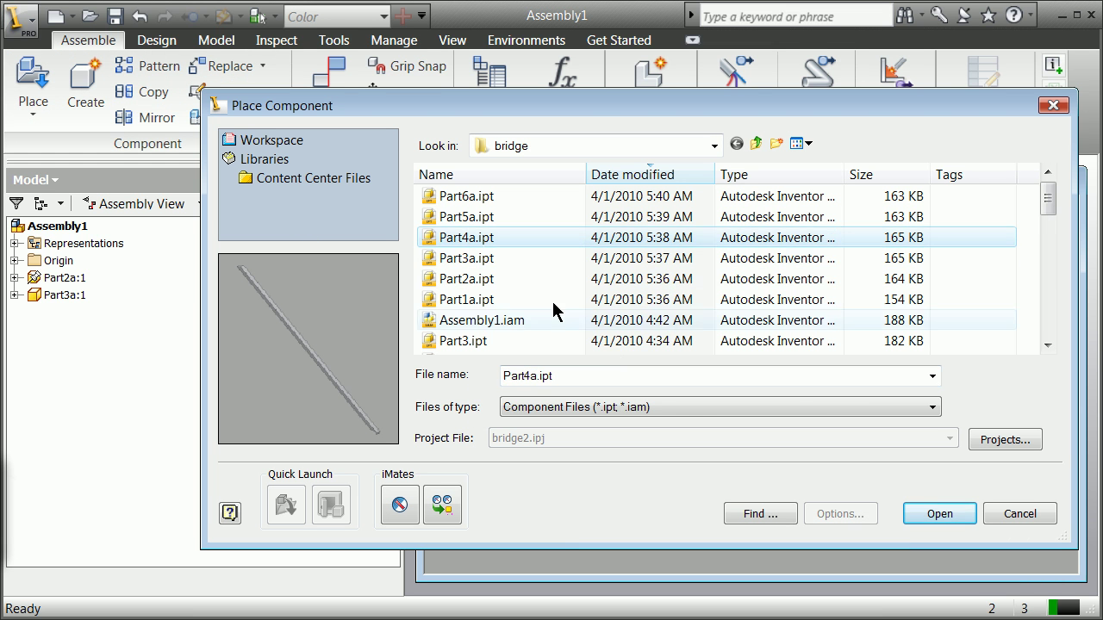
pyautogui.click(908, 515)
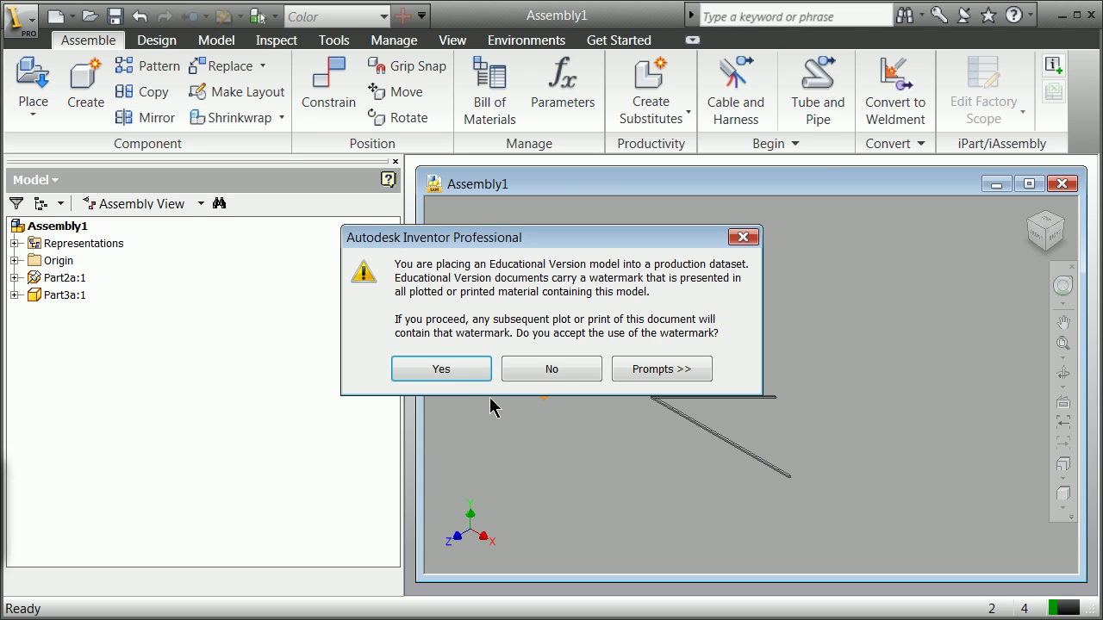
pyautogui.click(441, 369)
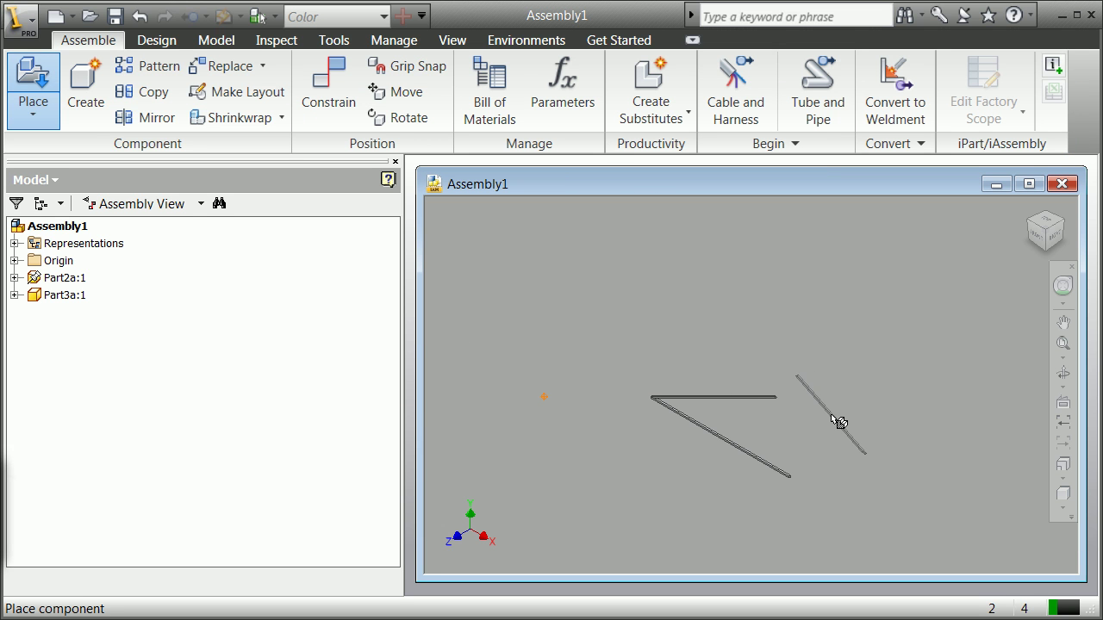
pyautogui.click(868, 392)
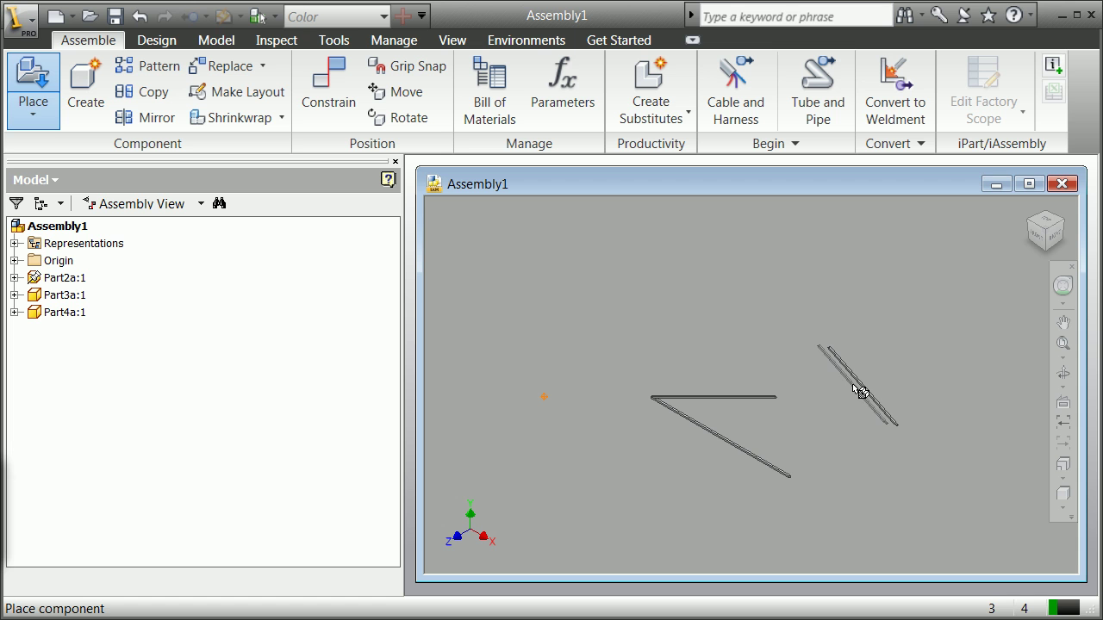
pyautogui.rightClick(857, 388)
pyautogui.click(897, 397)
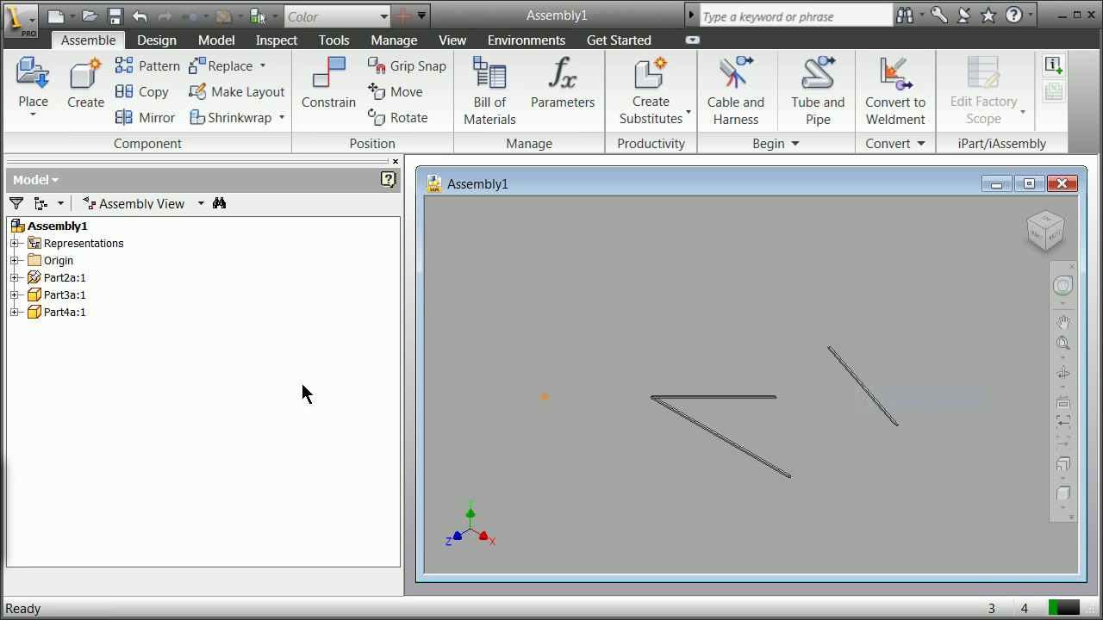
# Turn on the visibility of Part4a's origin center point in the assembly.
pyautogui.click(15, 313)
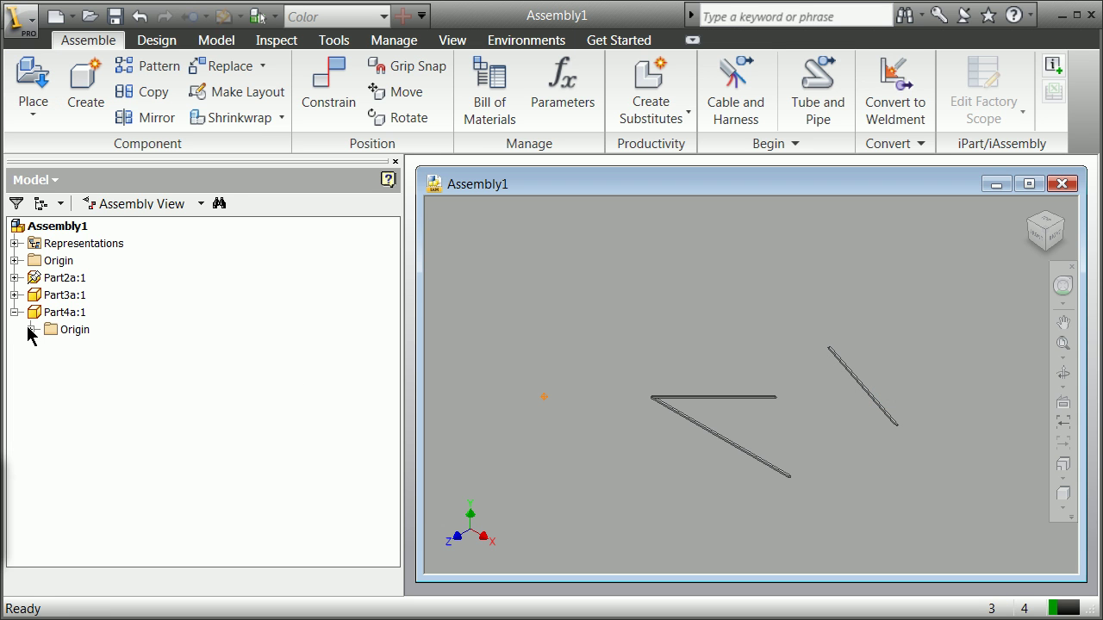
pyautogui.click(30, 330)
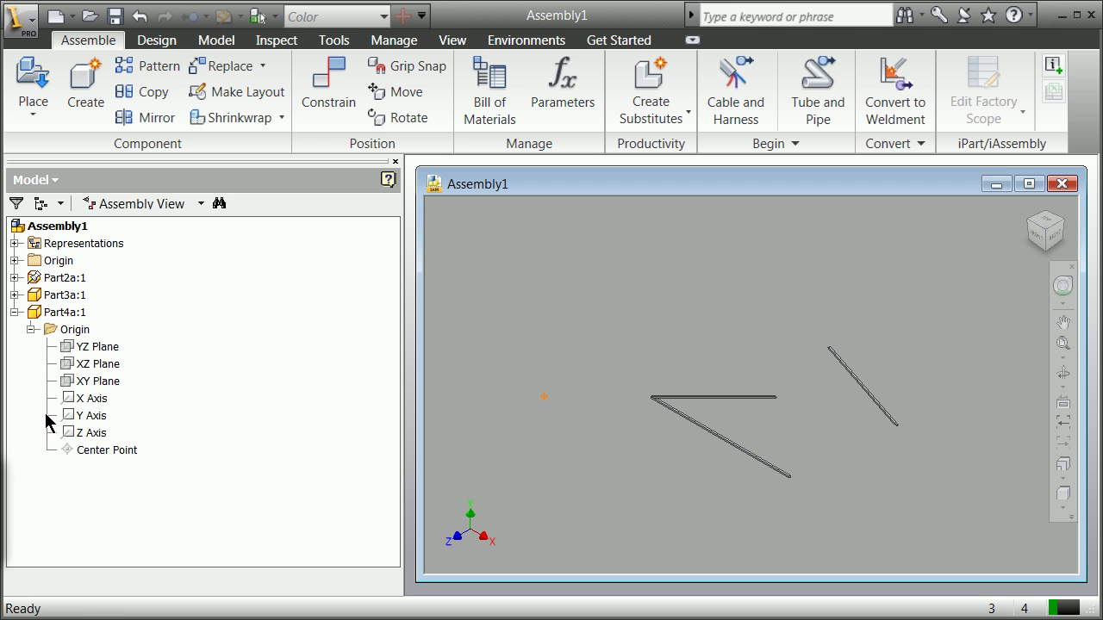
pyautogui.rightClick(75, 448)
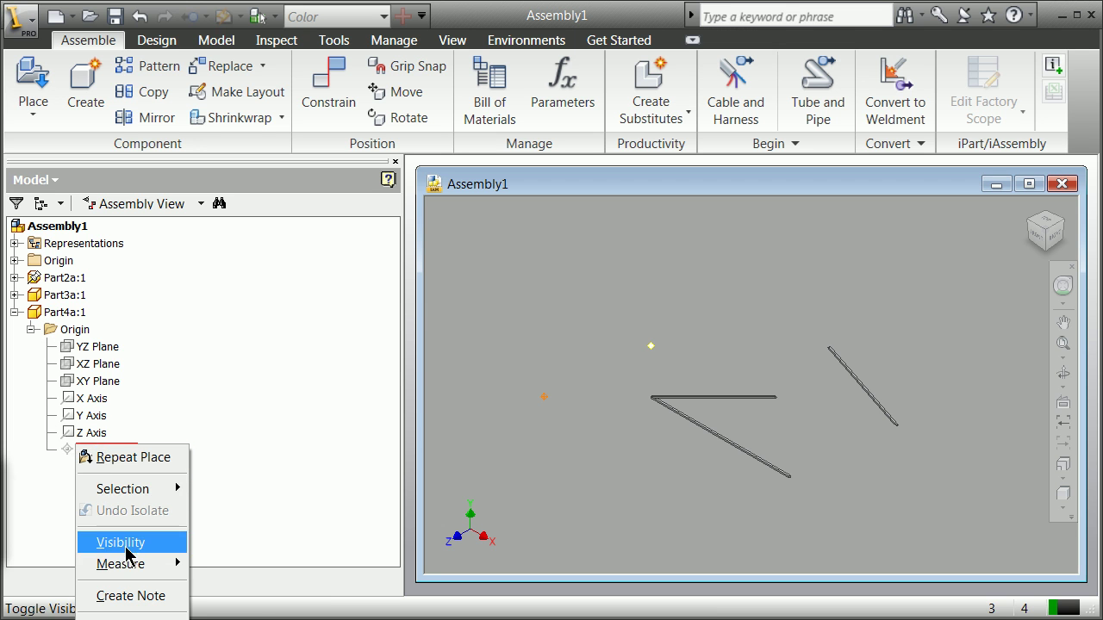
pyautogui.click(127, 550)
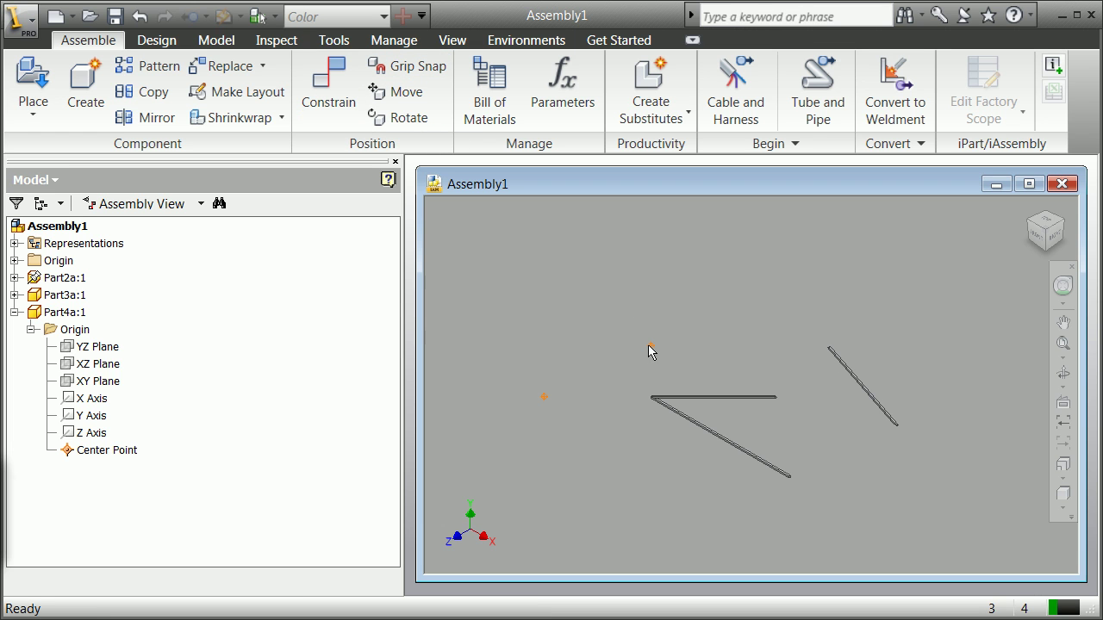
# Try to move Part4a by its center point onto Part2a's center point using Grip Snap with Free Drag.
pyautogui.click(407, 67)
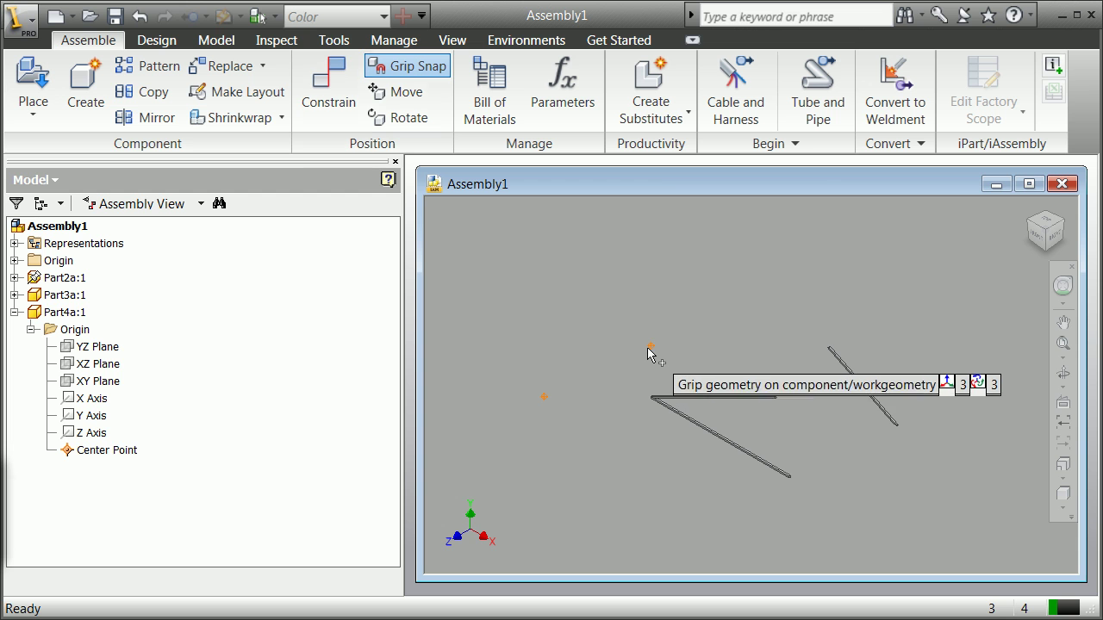
pyautogui.click(649, 348)
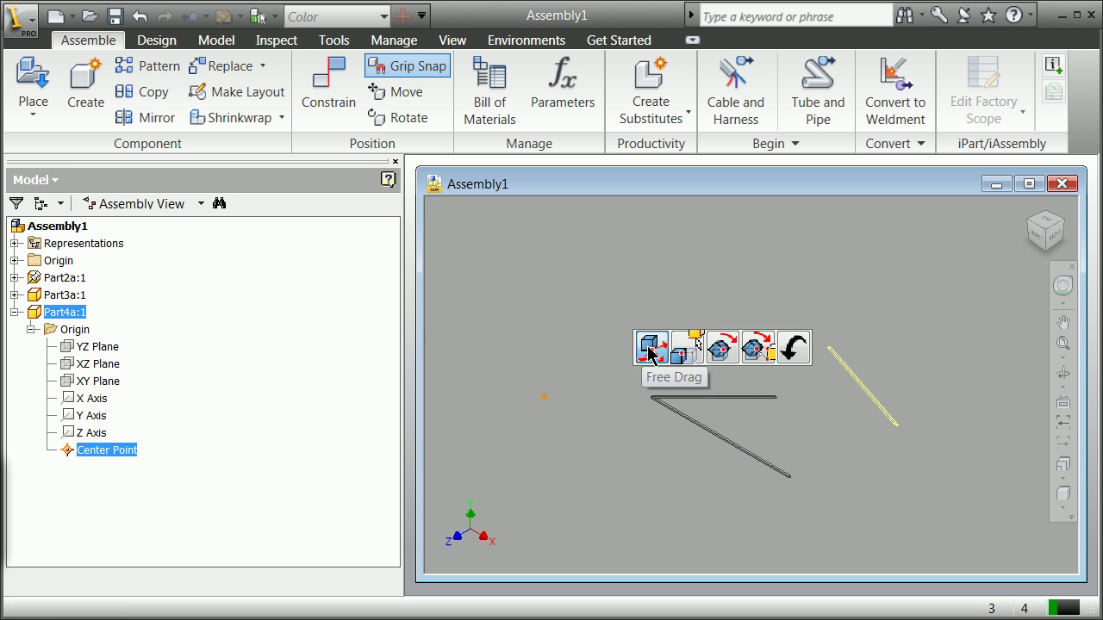
pyautogui.click(650, 348)
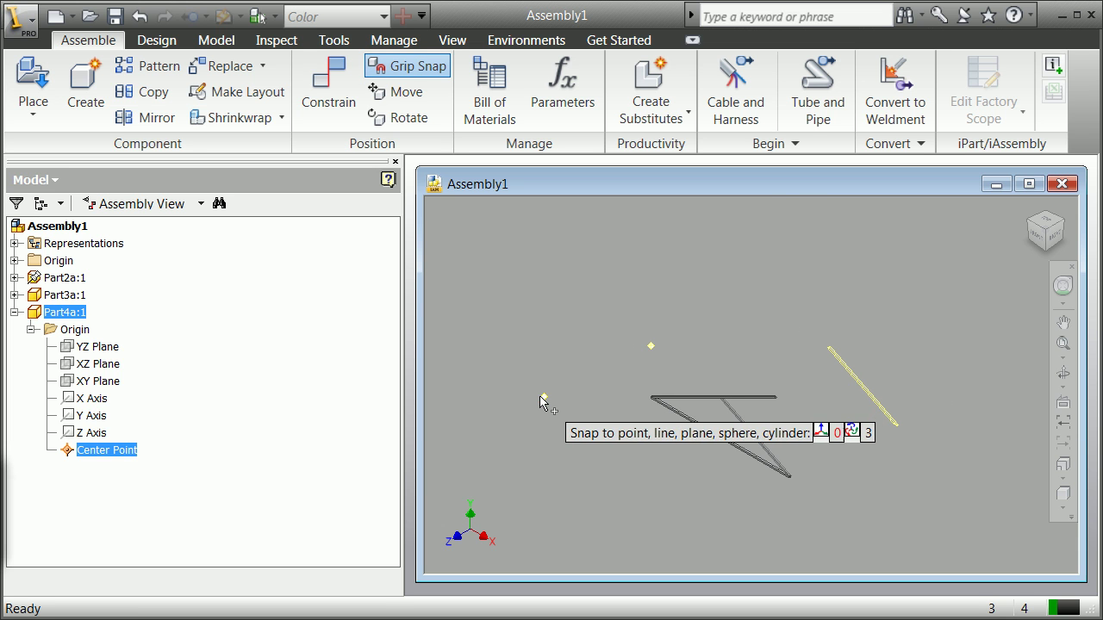
pyautogui.click(541, 402)
pyautogui.scroll(-5, 745, 435)
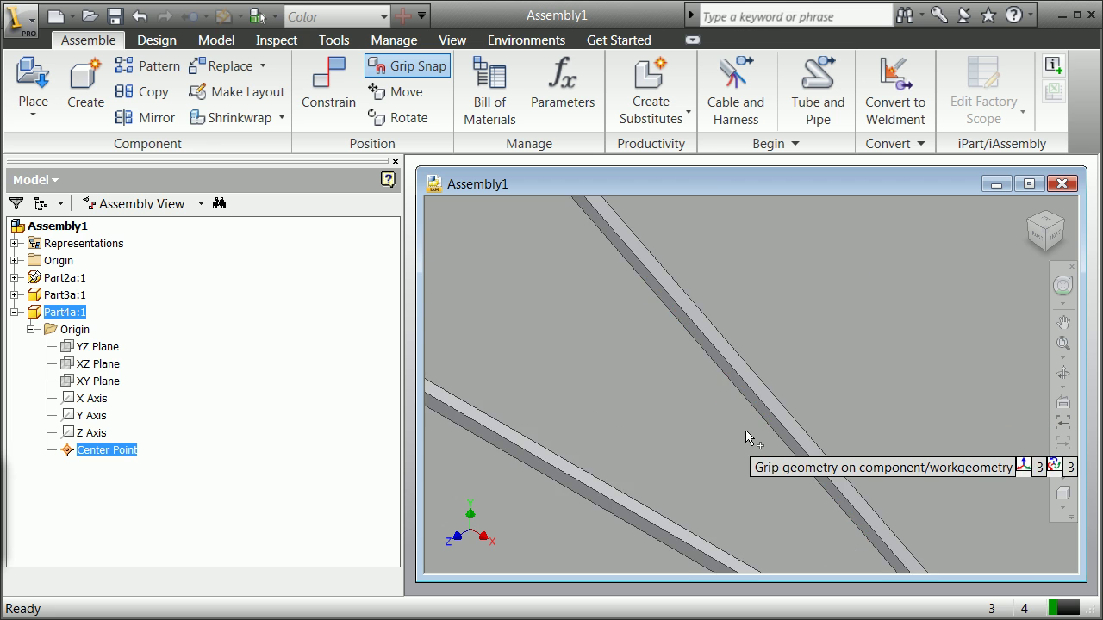
pyautogui.scroll(5, 745, 430)
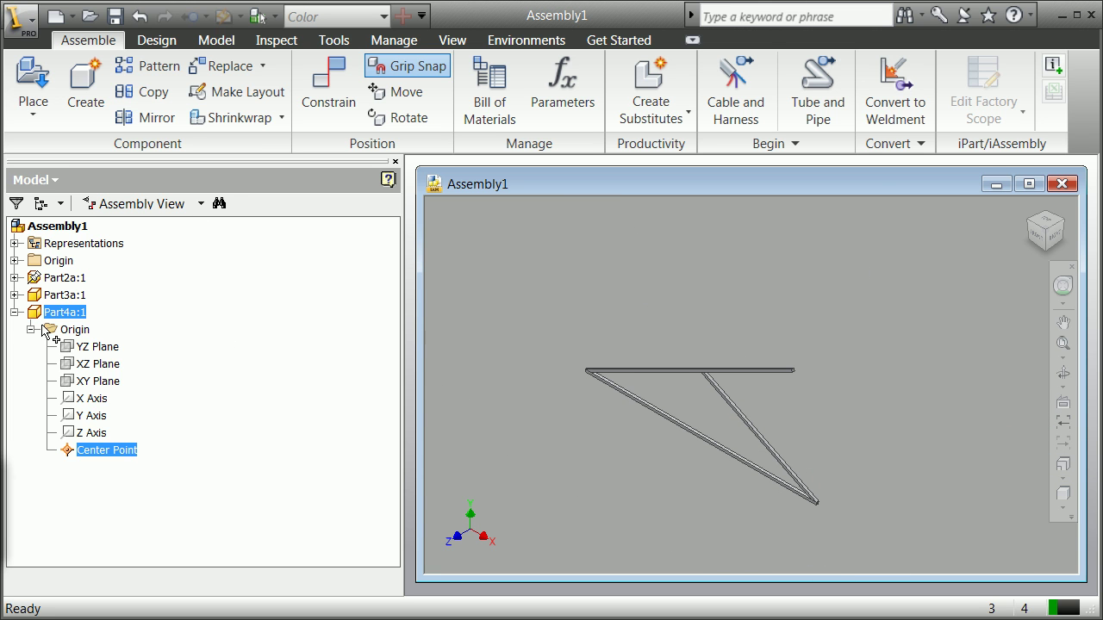
pyautogui.click(15, 312)
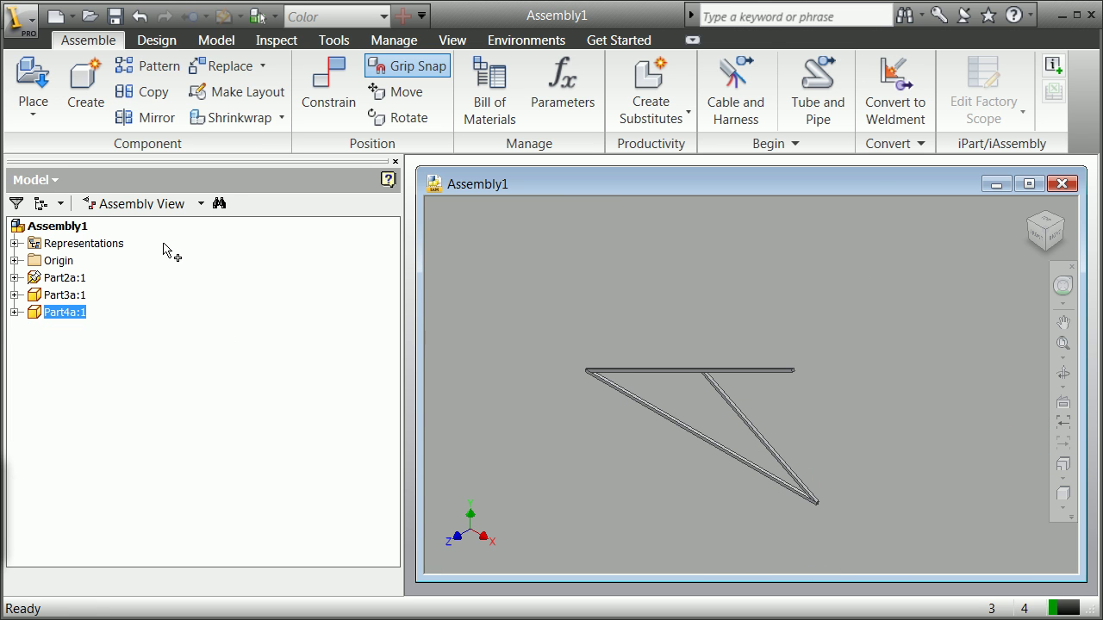
# Place a single instance of Part5a.ipt from the bridge folder above the other members, accepting the educational watermark.
pyautogui.click(34, 97)
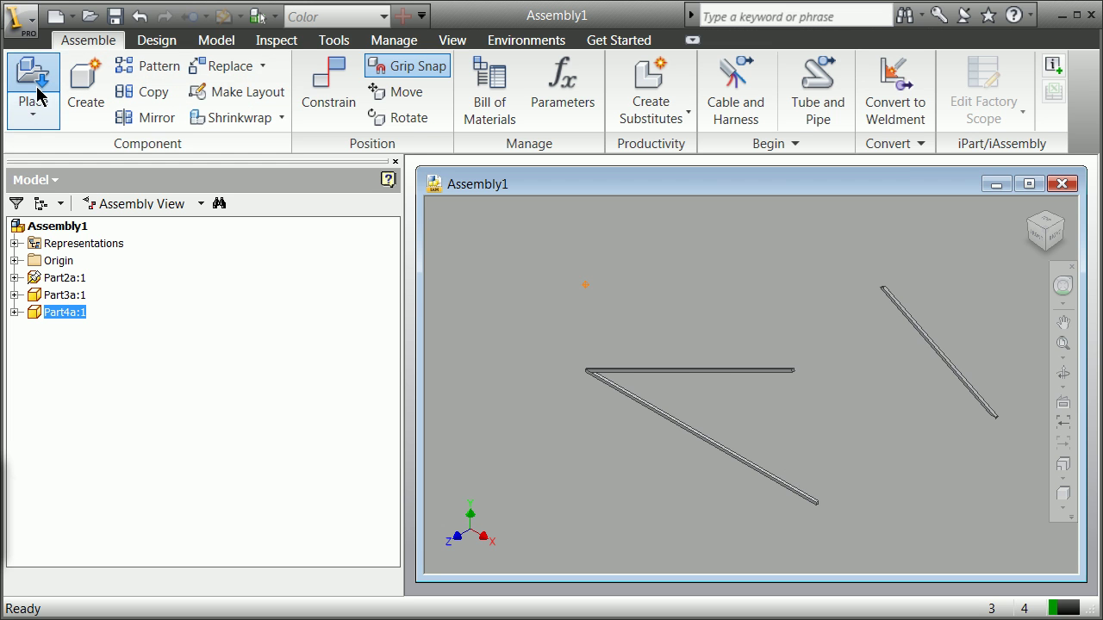
pyautogui.click(483, 217)
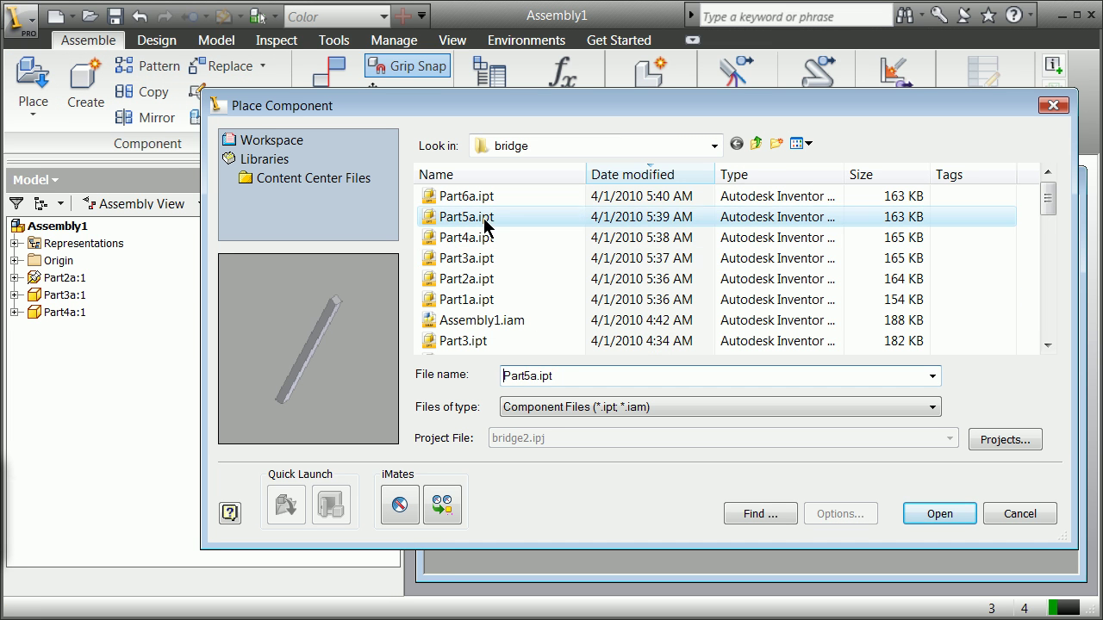
pyautogui.click(938, 513)
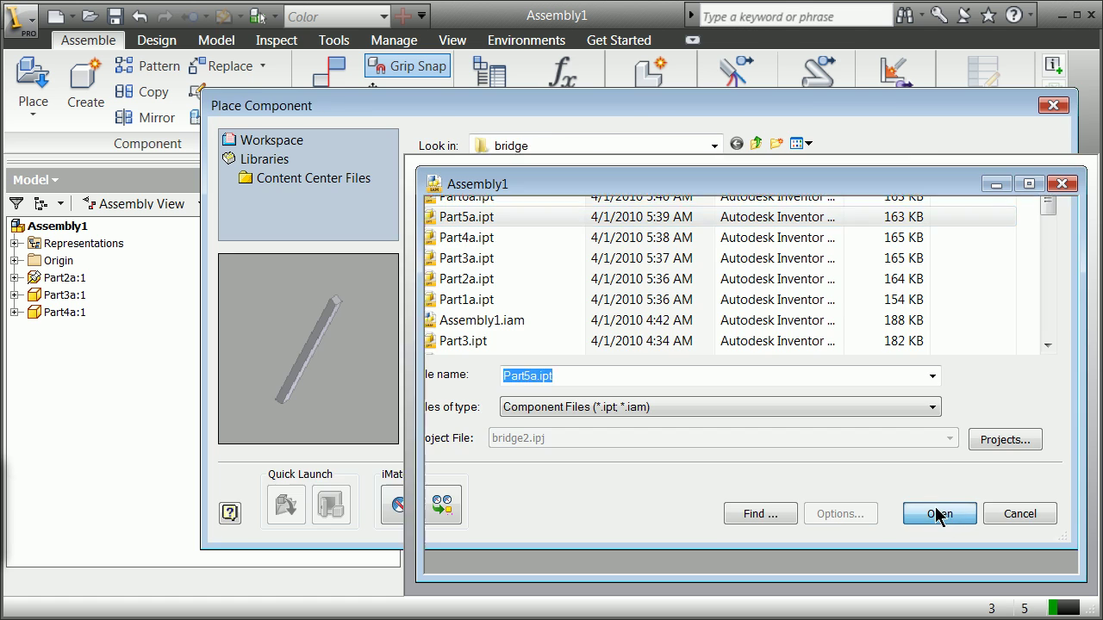
pyautogui.click(441, 369)
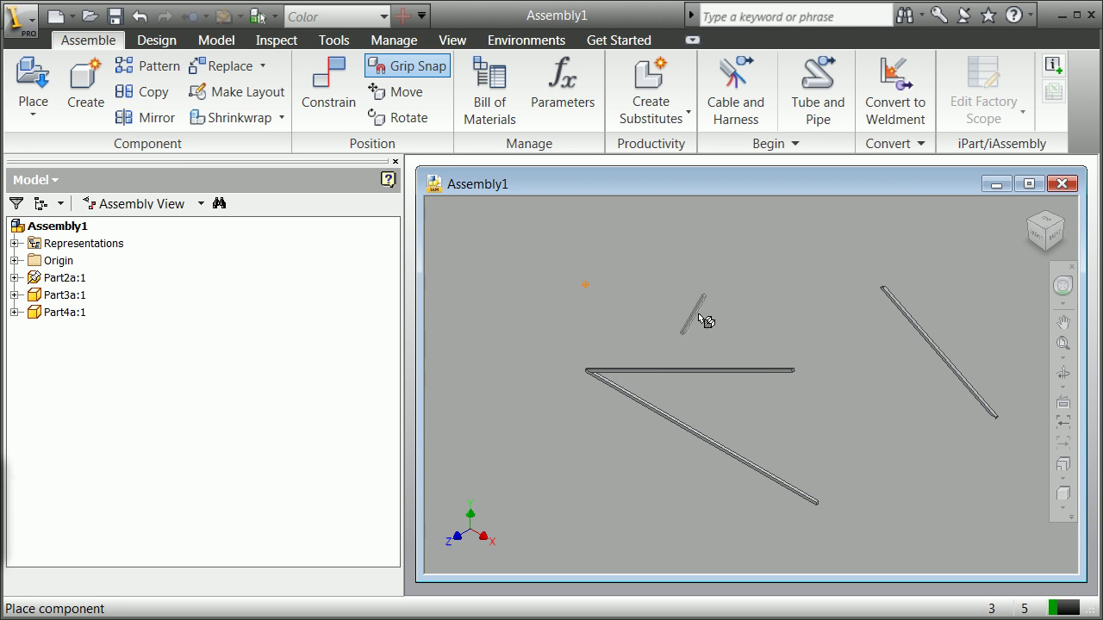
pyautogui.scroll(-5, 873, 351)
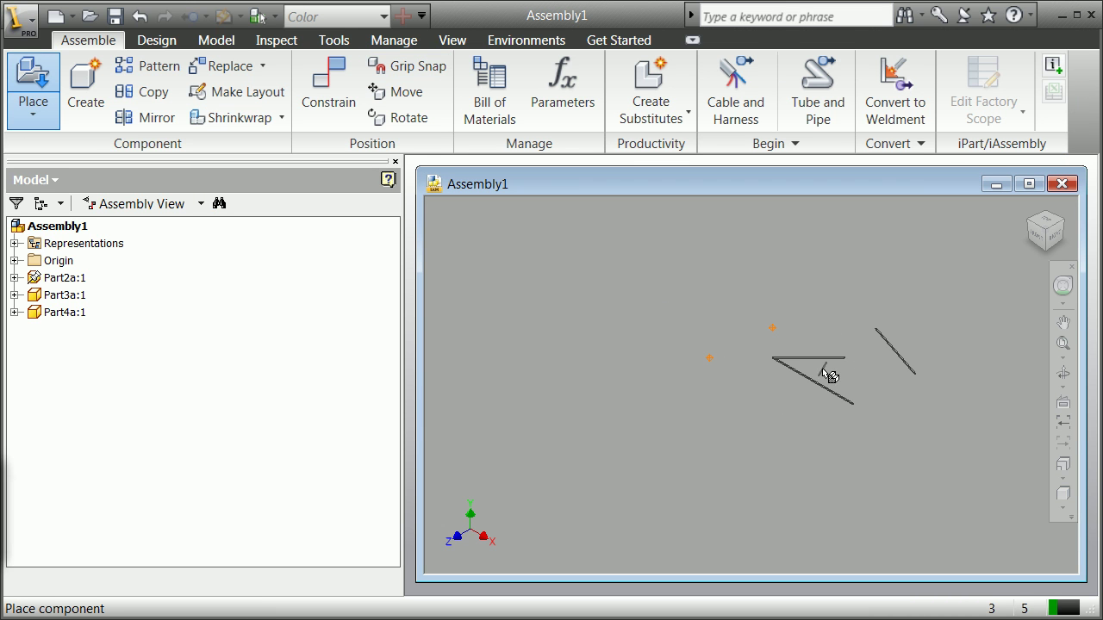
pyautogui.click(703, 278)
pyautogui.rightClick(726, 290)
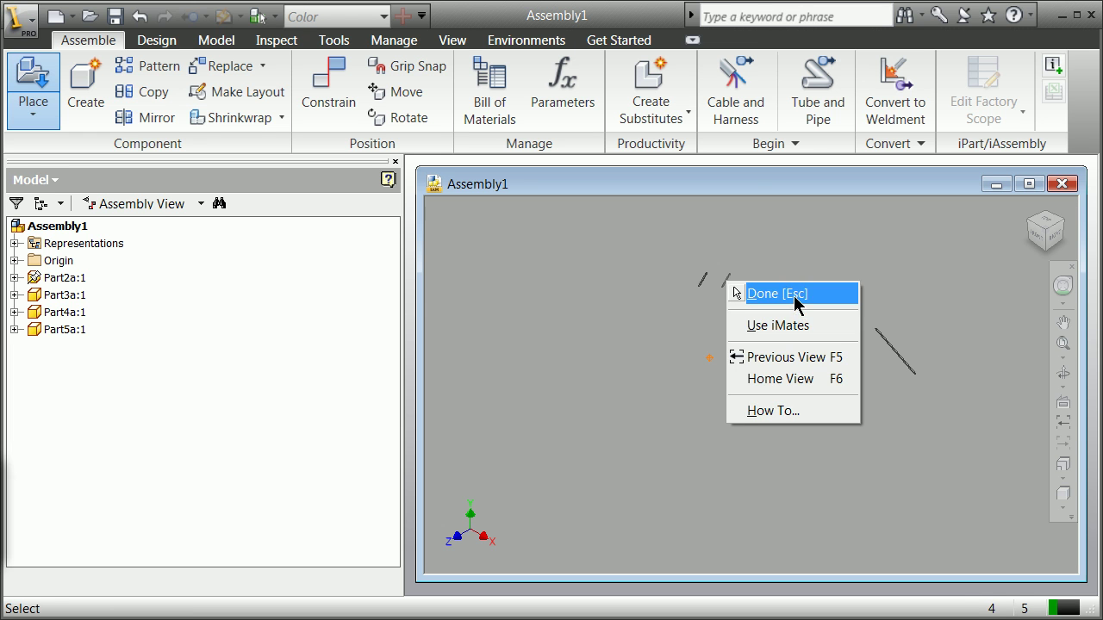
pyautogui.click(765, 294)
# Use Grip Snap with Free Drag to make Part4a's center point coincide with Part2a's, and commit the move.
pyautogui.click(14, 311)
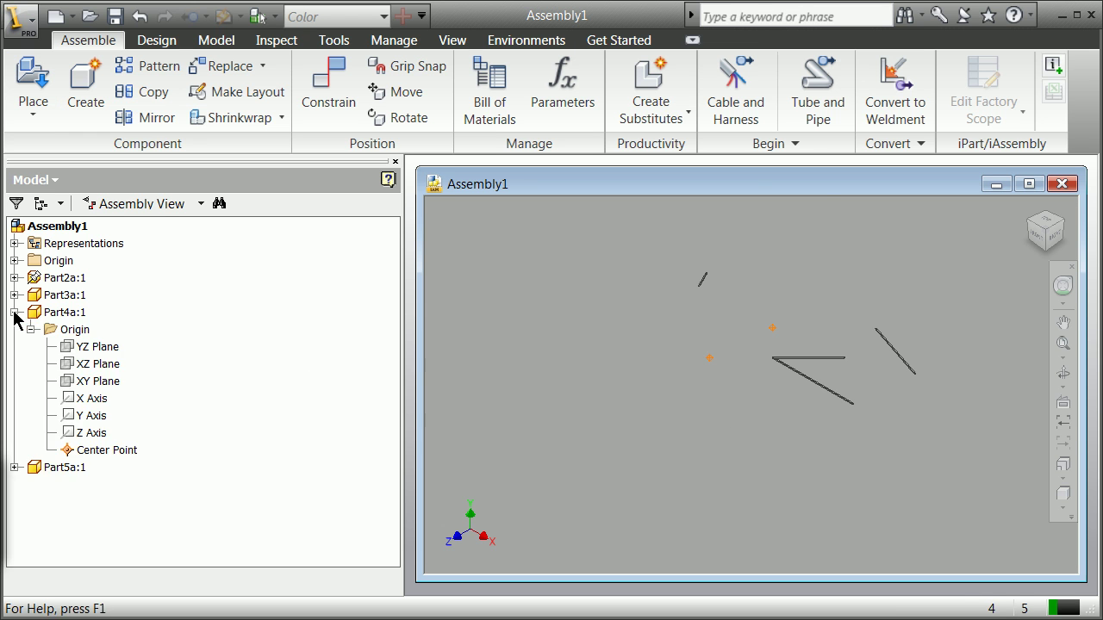
pyautogui.click(99, 452)
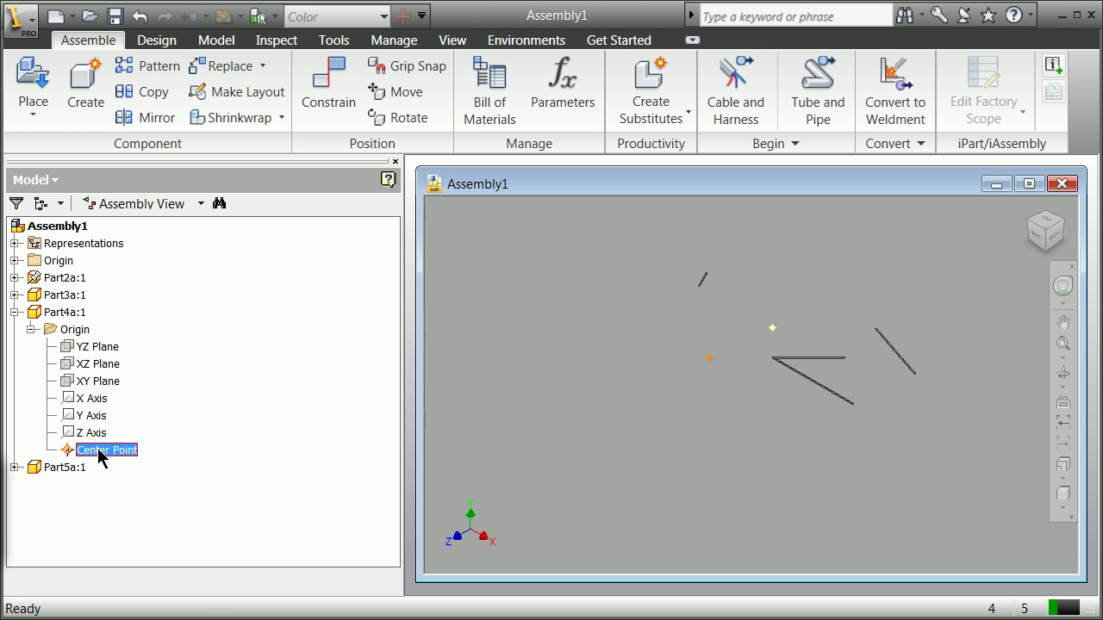
pyautogui.rightClick(99, 452)
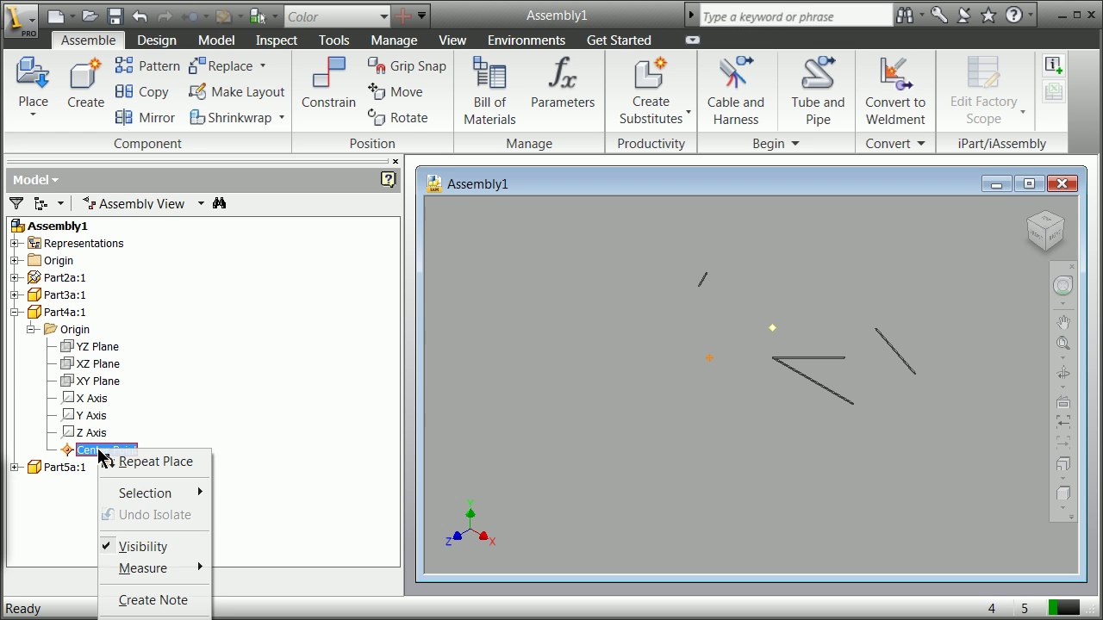
pyautogui.click(705, 451)
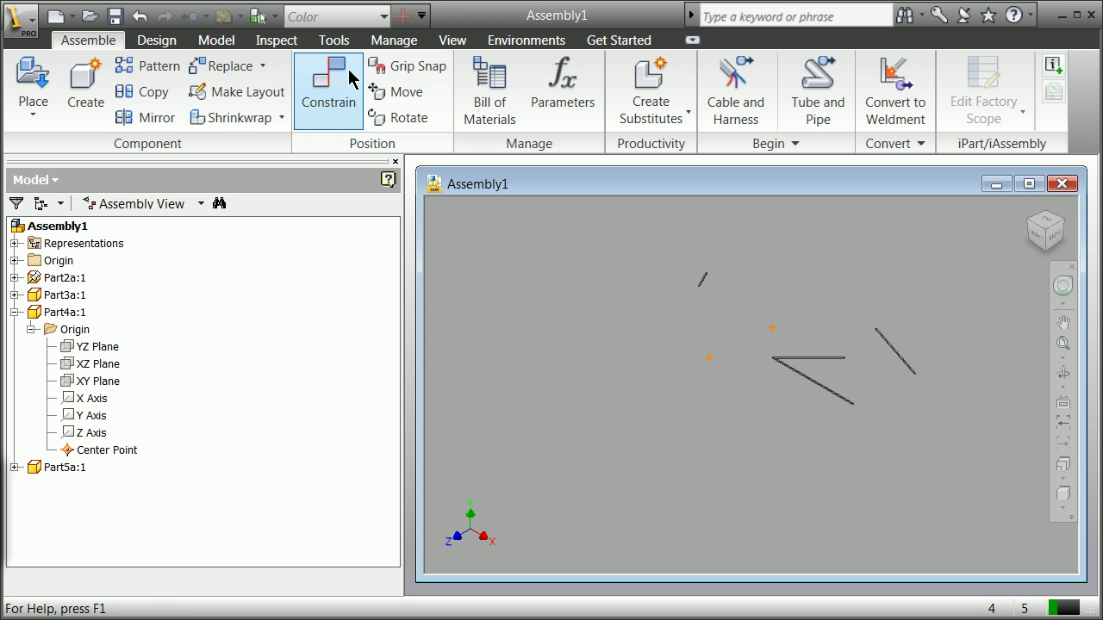
pyautogui.click(403, 67)
pyautogui.click(771, 331)
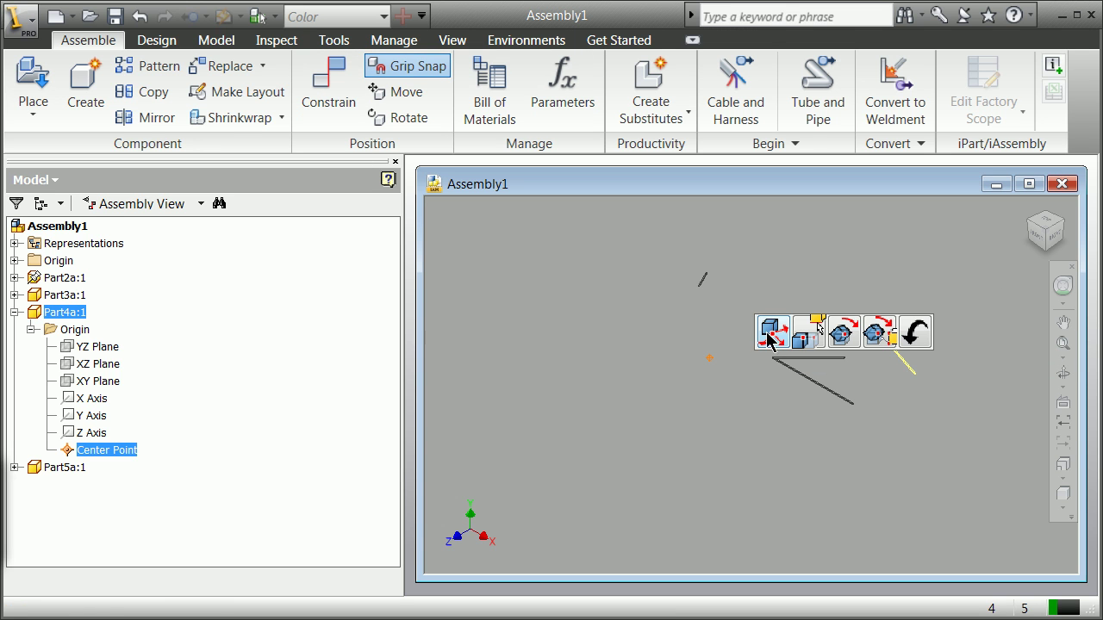
pyautogui.click(709, 358)
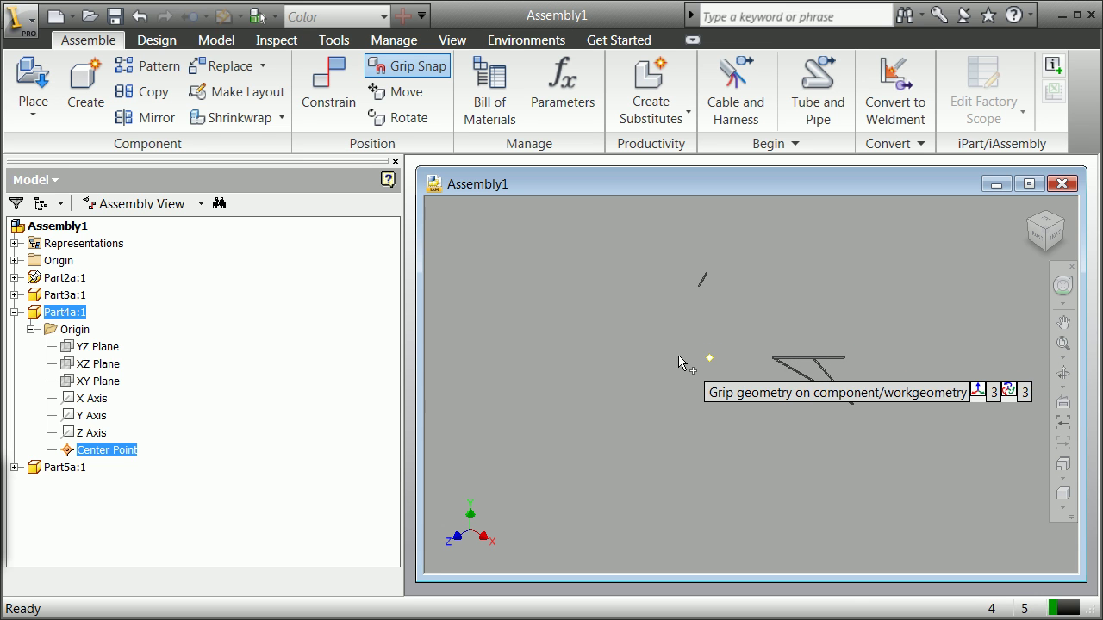
pyautogui.rightClick(680, 364)
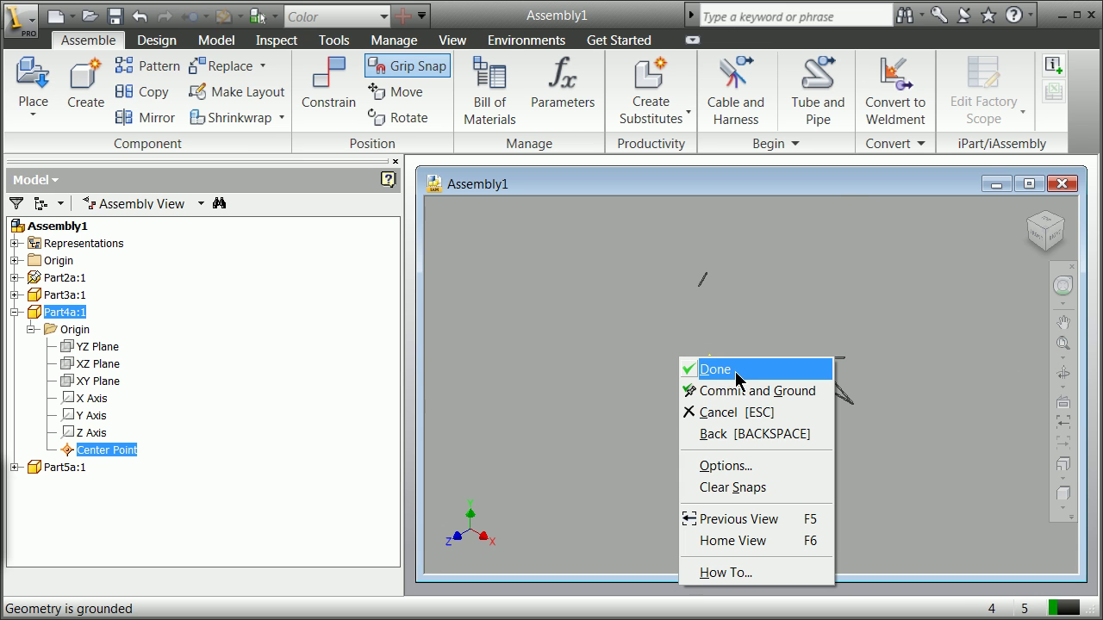
pyautogui.click(734, 370)
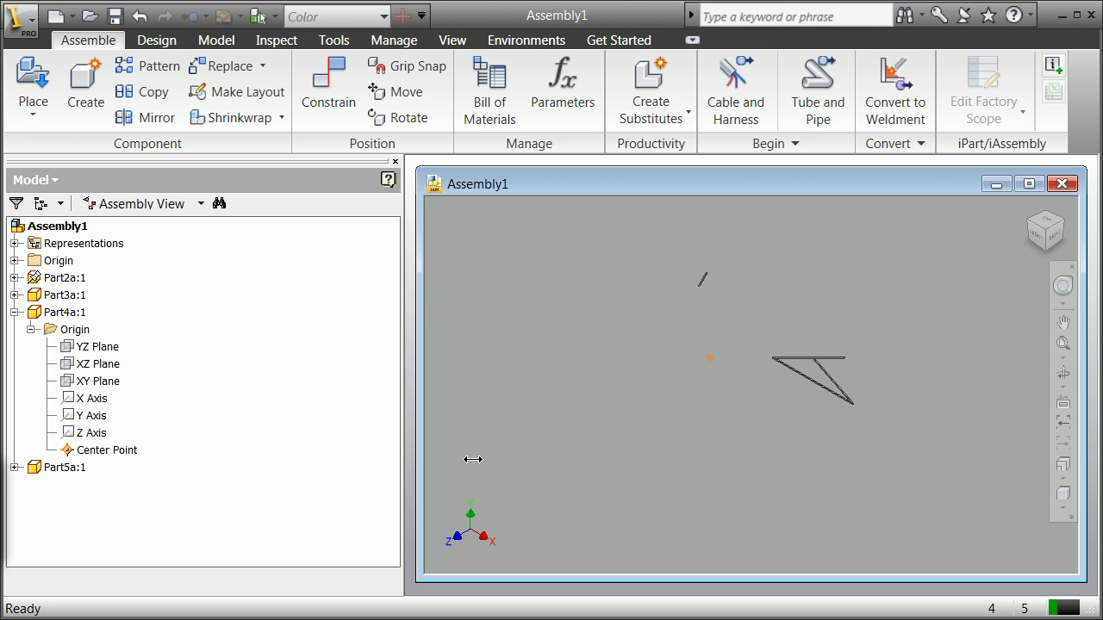
# Turn off the visibility of Part4a's origin center point and turn on that of Part5a.
pyautogui.click(15, 467)
pyautogui.click(31, 484)
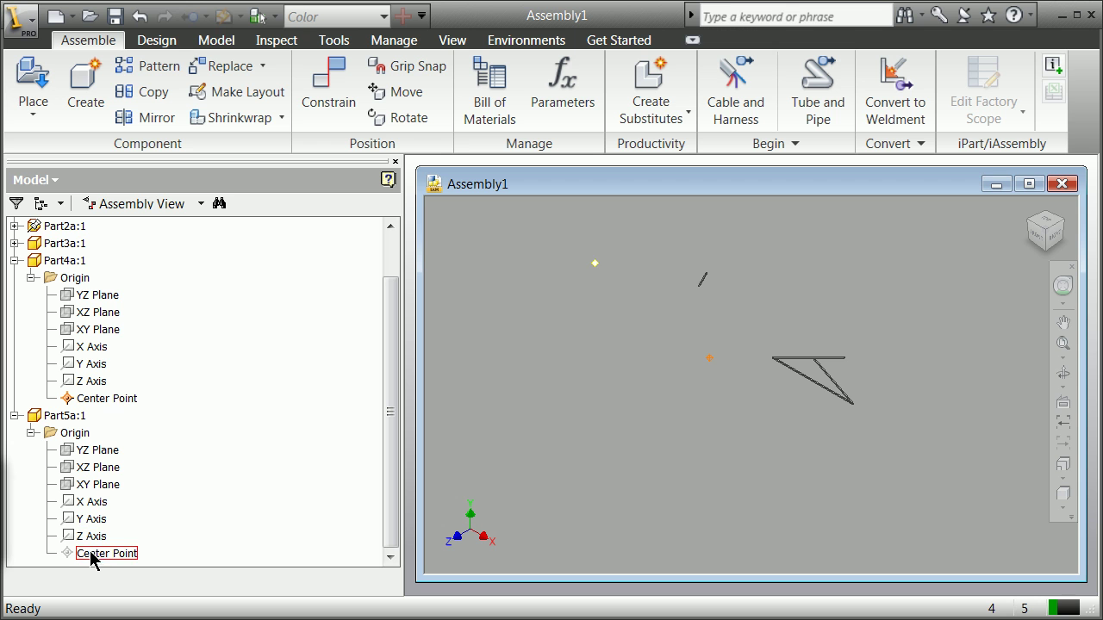
pyautogui.click(112, 400)
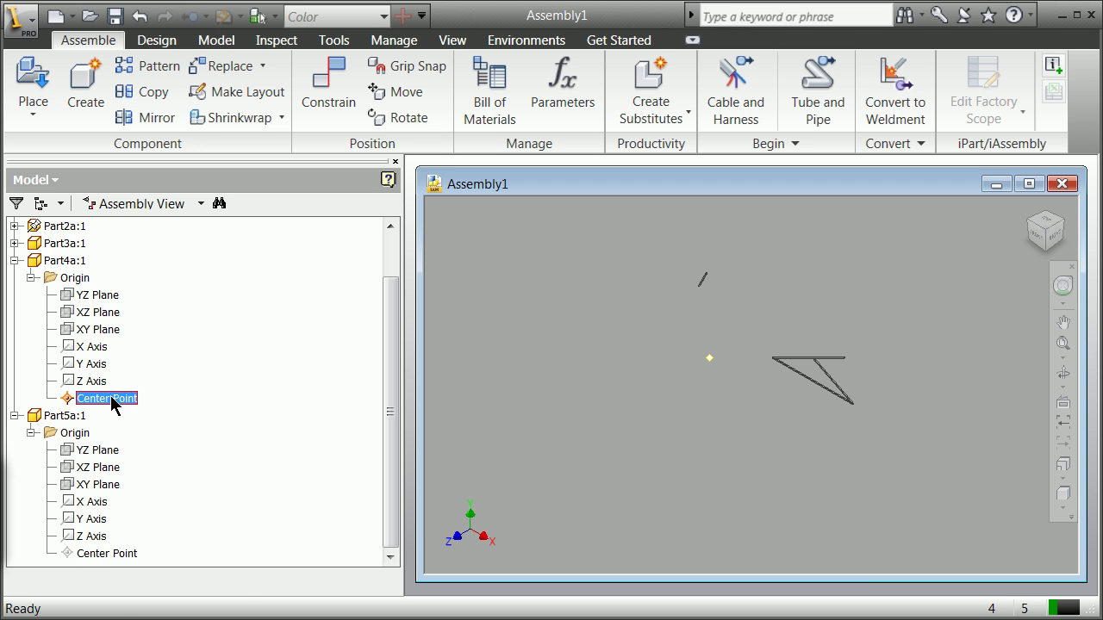
pyautogui.rightClick(112, 401)
pyautogui.click(153, 494)
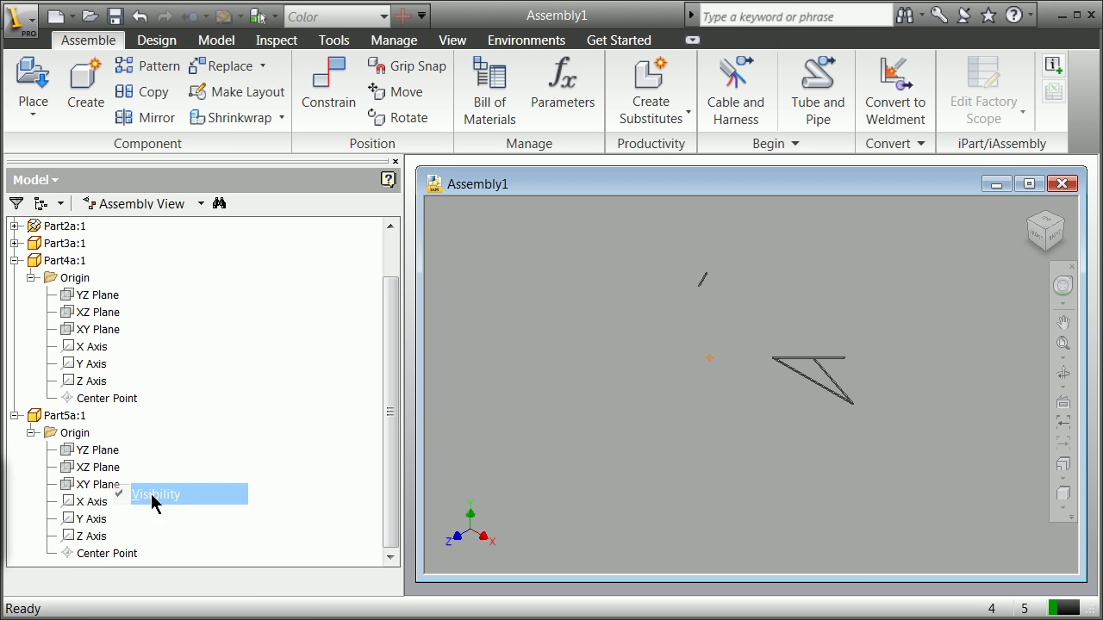
pyautogui.click(99, 554)
pyautogui.rightClick(96, 561)
pyautogui.click(138, 618)
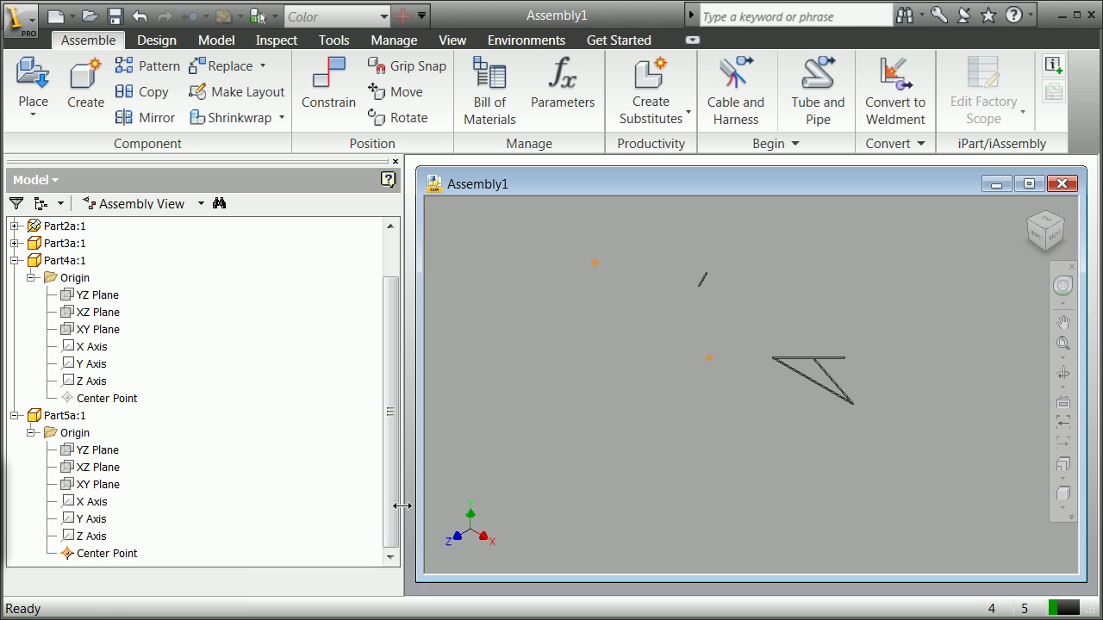
# Use Grip Snap with Free Drag to snap Part5a's center point onto the center point shared by the other members.
pyautogui.click(395, 66)
pyautogui.click(596, 265)
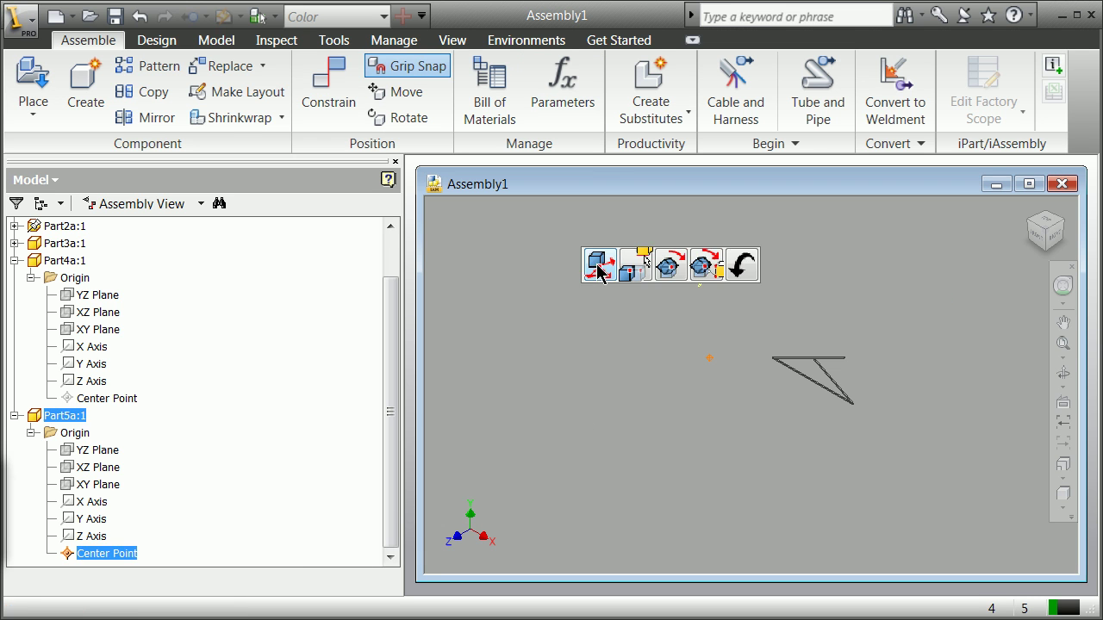
pyautogui.click(601, 269)
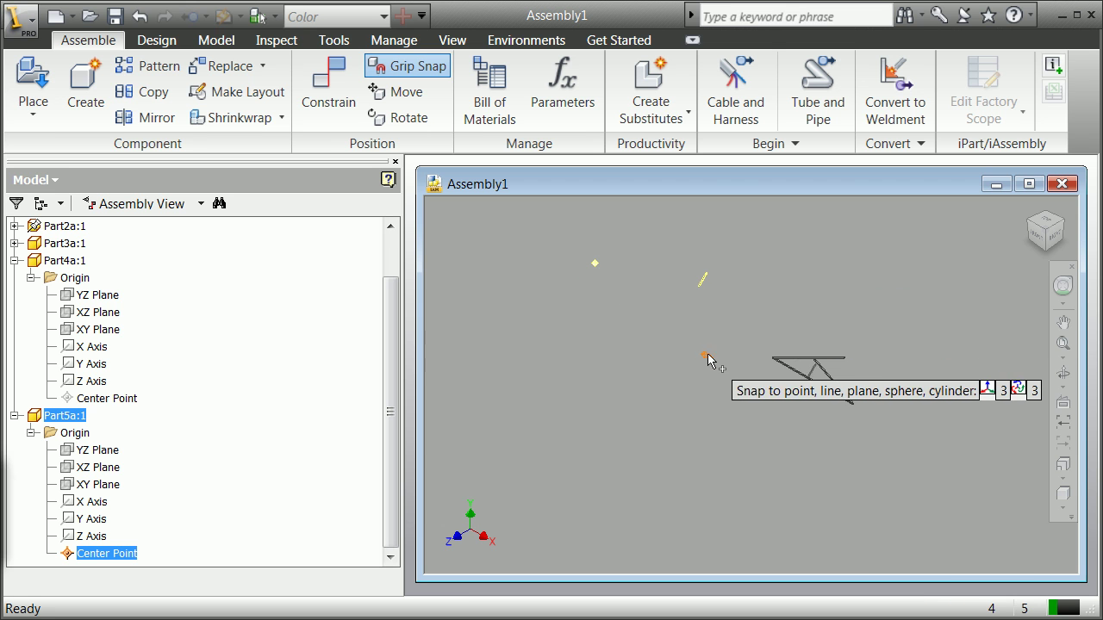
pyautogui.click(709, 359)
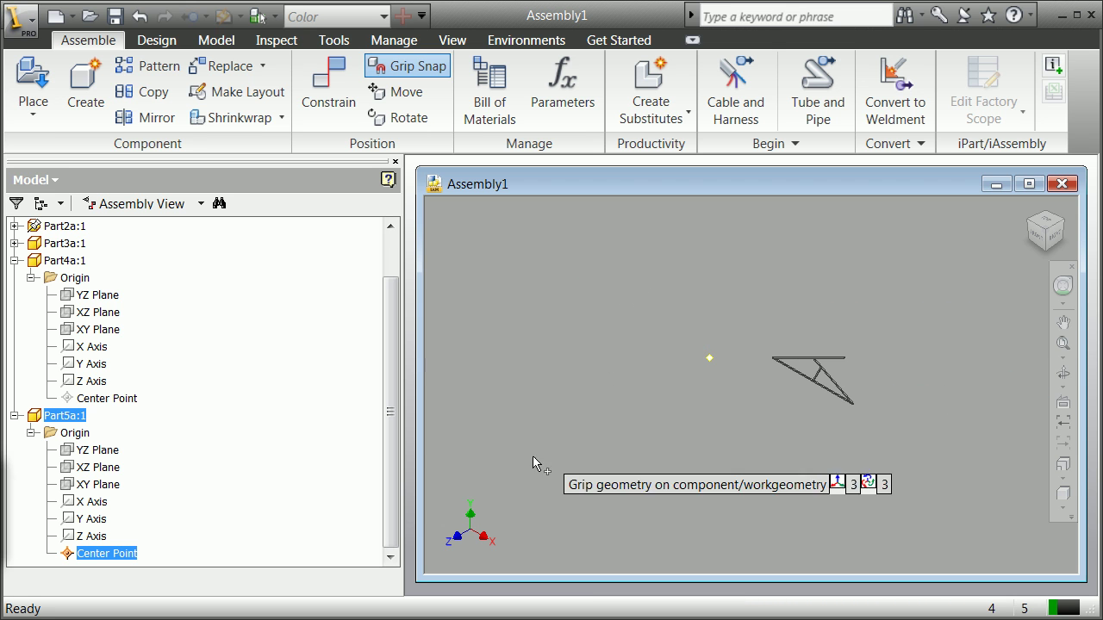